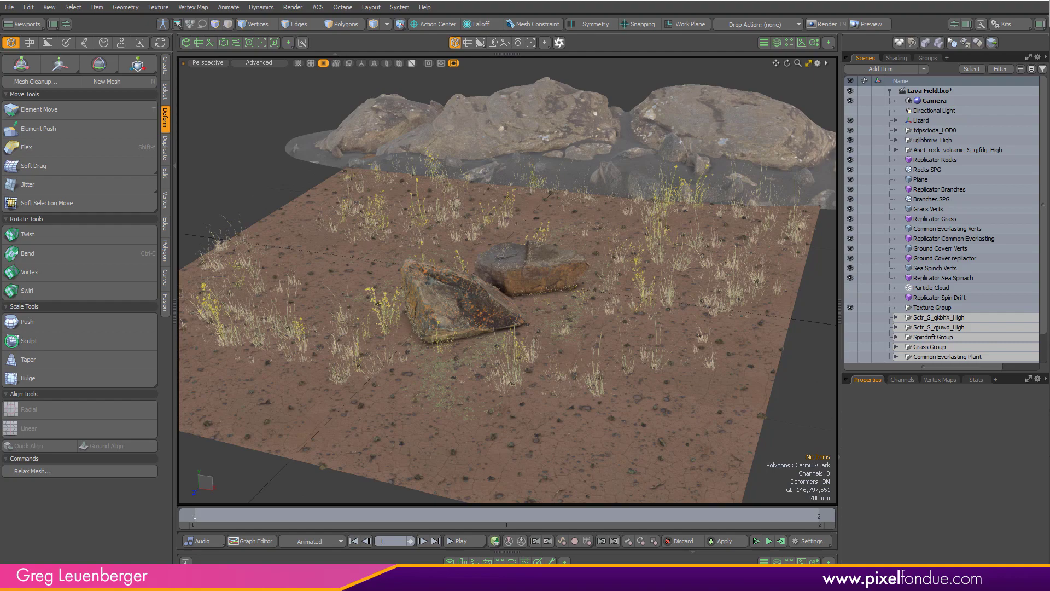
Step: Examine the lava field scene up close, from the lizard on its rock to the lichen-covered boulder in front
{"action": "left_click_drag", "start_coordinate": [481, 302], "coordinate": [569, 263], "text": "ctrl+alt"}
{"action": "left_click_drag", "start_coordinate": [552, 172], "coordinate": [654, 176], "text": "ctrl+alt"}
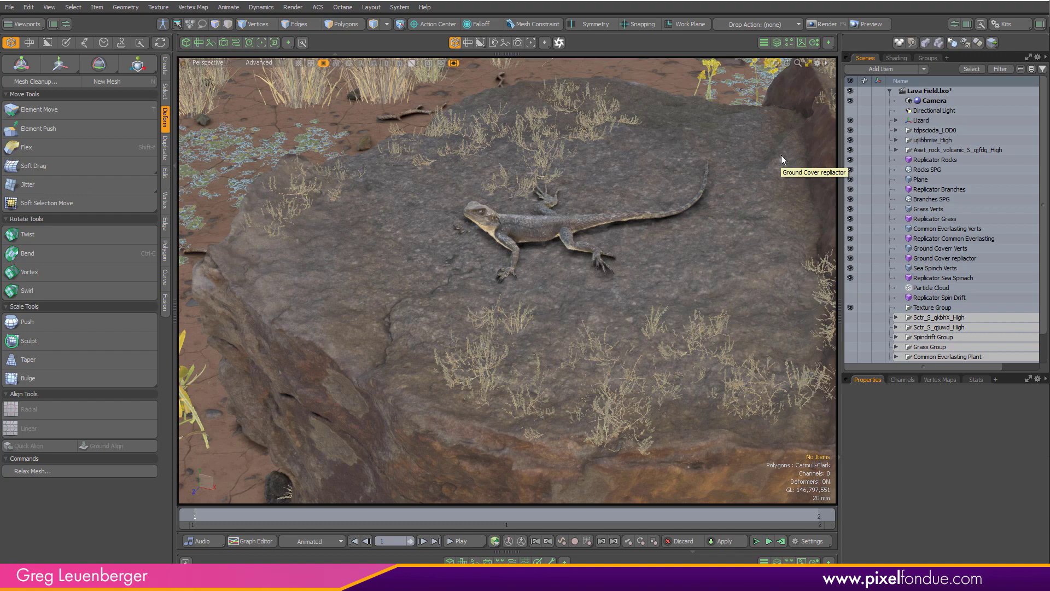
{"action": "scroll", "coordinate": [552, 337], "scroll_direction": "down", "scroll_amount": 8}
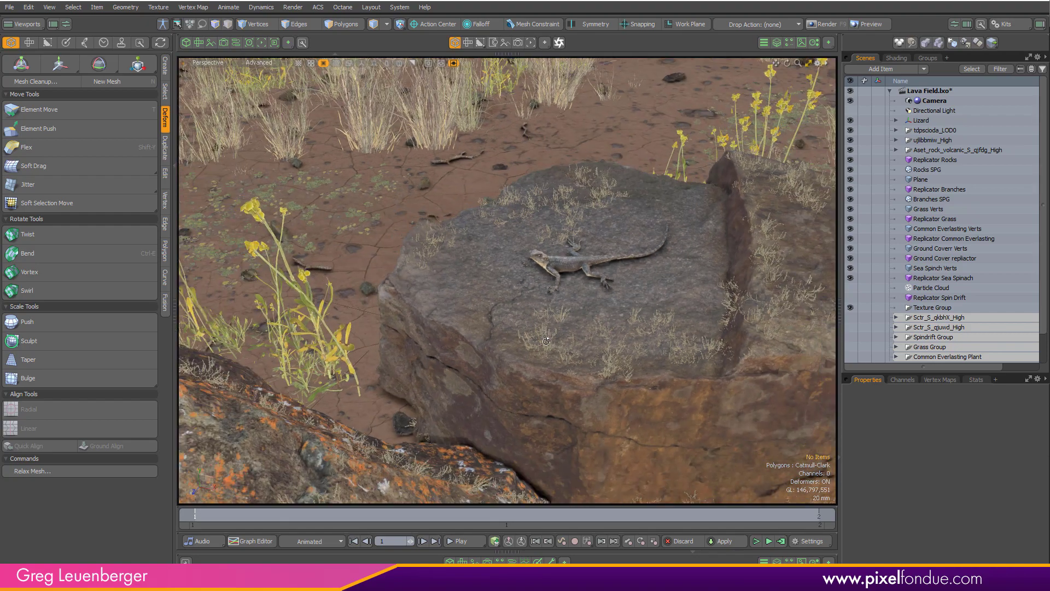
{"action": "left_click_drag", "start_coordinate": [552, 337], "coordinate": [1039, 138], "text": "alt"}
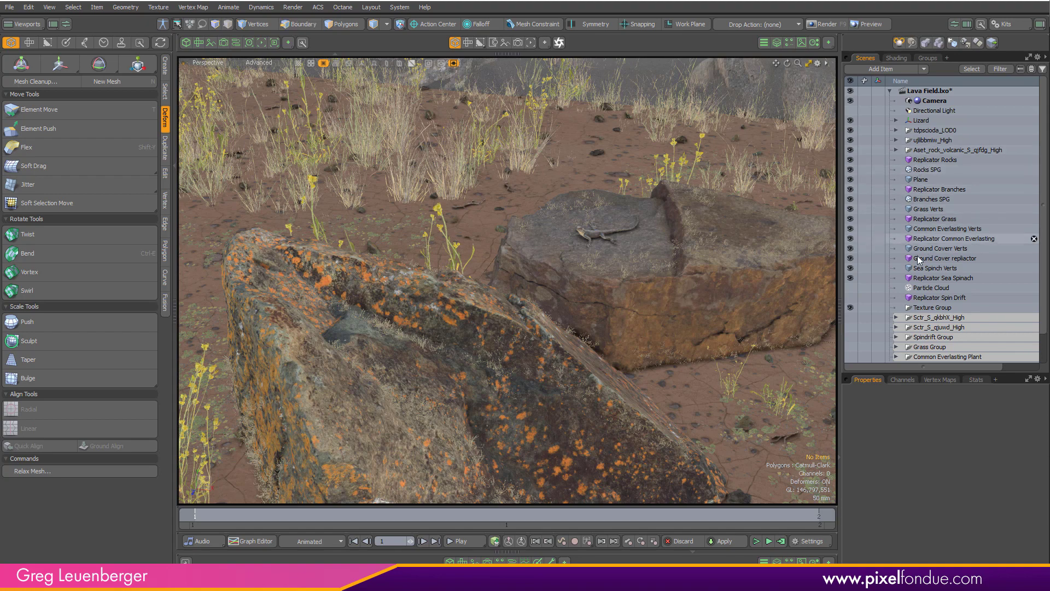
Step: Isolate the volcanic rock Aset_rock_volcanic_S_qjfdg_High and inspect it from several angles
{"action": "left_click", "coordinate": [851, 150], "text": "alt"}
{"action": "left_click_drag", "start_coordinate": [623, 246], "coordinate": [673, 293], "text": "alt"}
{"action": "left_click_drag", "start_coordinate": [673, 294], "coordinate": [634, 298], "text": "ctrl+alt"}
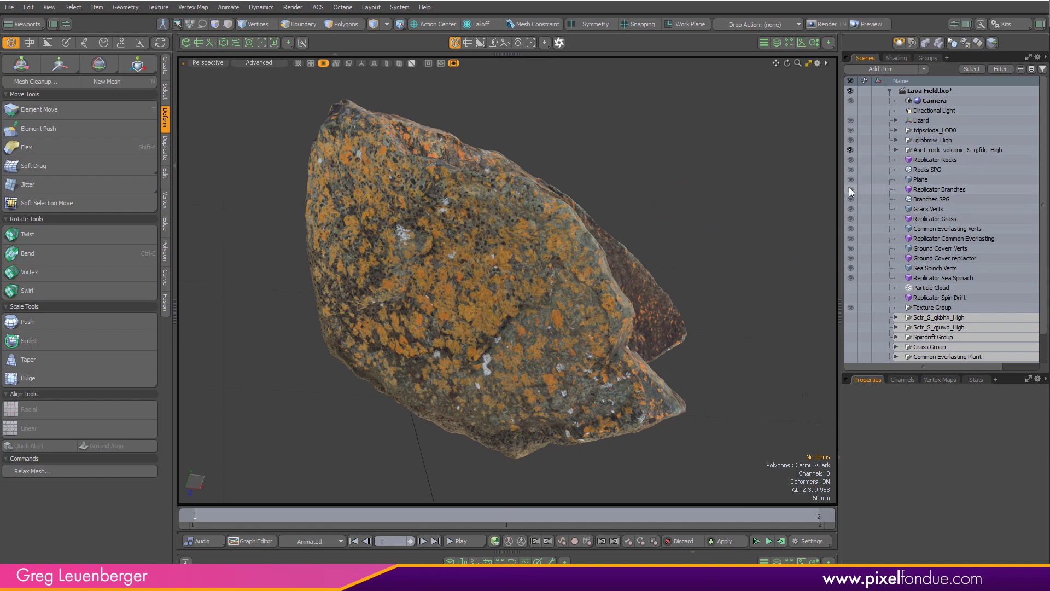
Step: Isolate Replicator Grass to examine the scattered grass clumps, and restore the visibility of all scene items
{"action": "left_click", "coordinate": [850, 219]}
{"action": "left_click_drag", "start_coordinate": [835, 226], "coordinate": [621, 342], "text": "alt"}
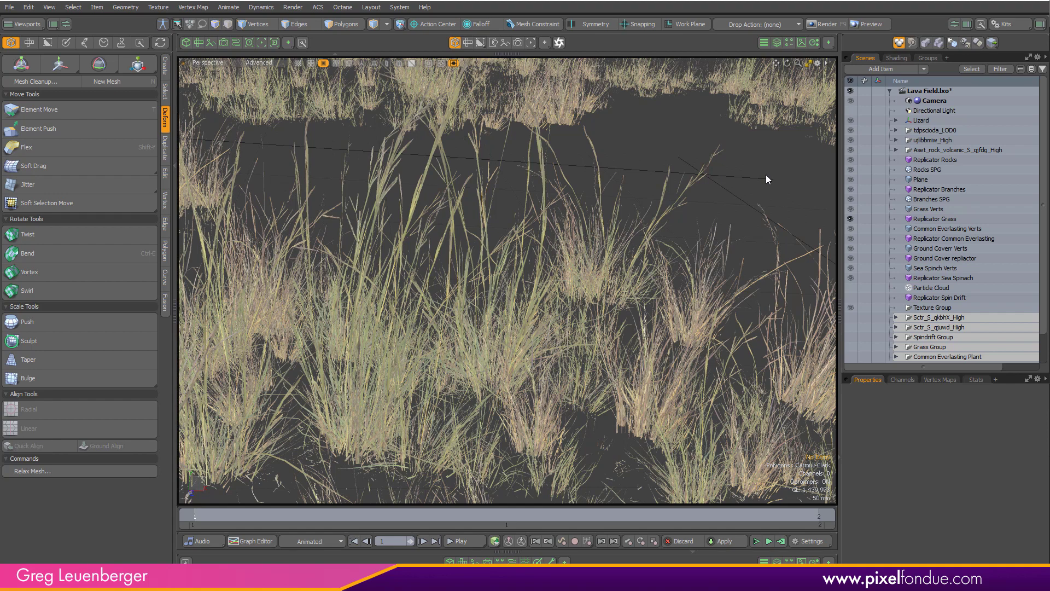
{"action": "scroll", "coordinate": [620, 284], "scroll_direction": "down", "scroll_amount": 4}
{"action": "left_click_drag", "start_coordinate": [620, 284], "coordinate": [657, 298], "text": "alt"}
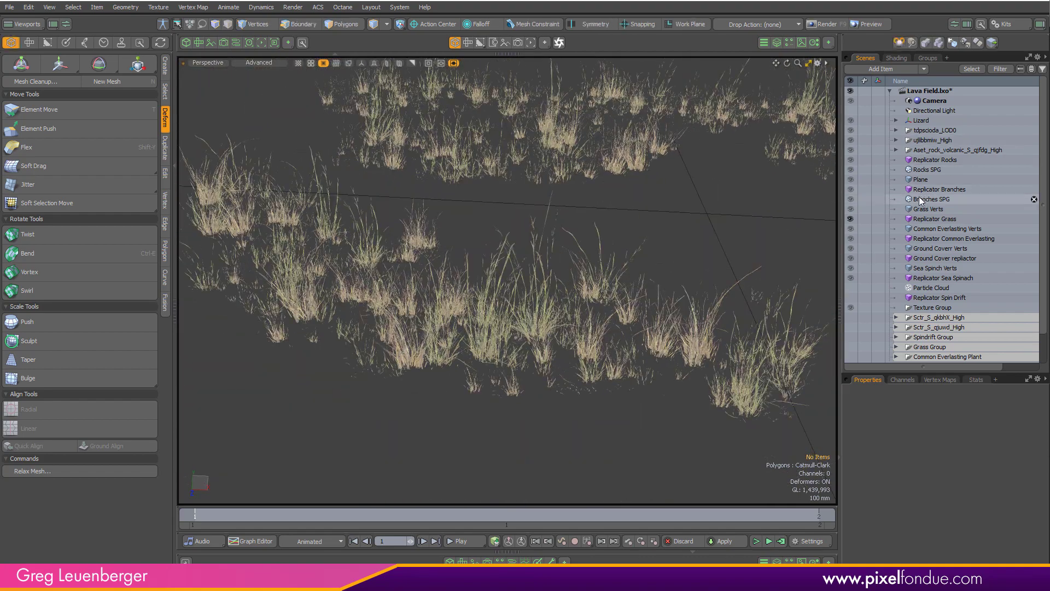
{"action": "left_click", "coordinate": [851, 218], "text": "alt"}
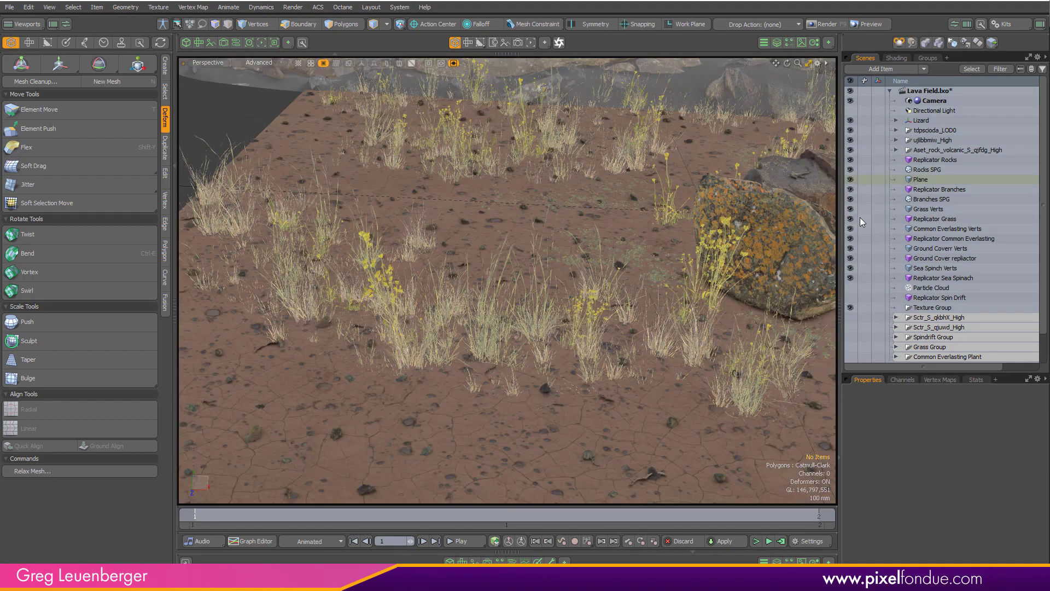
Step: Review the denoising settings of the plain, Intel and Optix final color outputs in the Shader Tree
{"action": "left_click", "coordinate": [900, 57]}
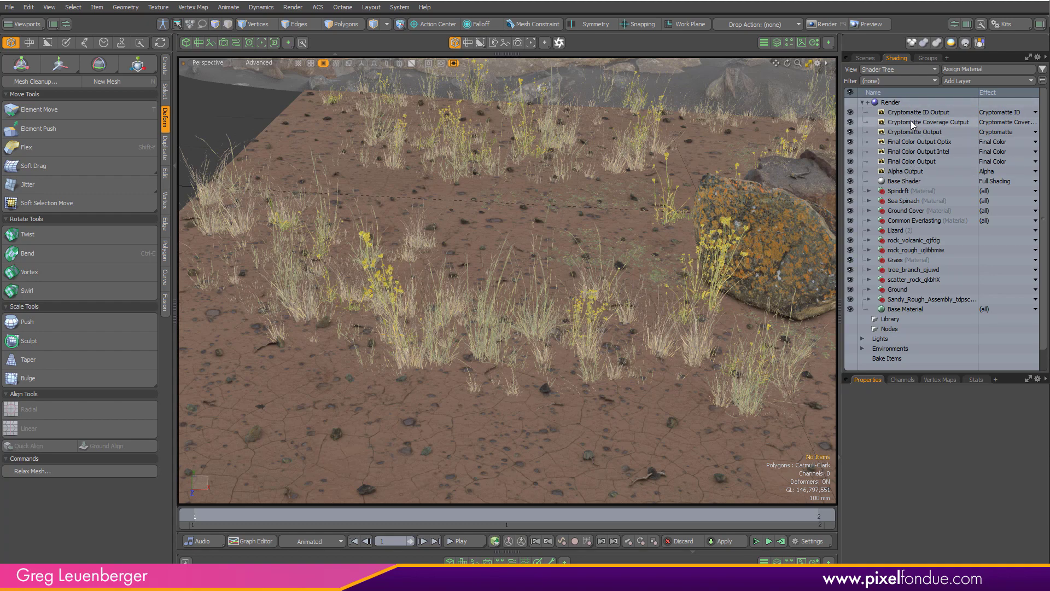
{"action": "left_click_drag", "start_coordinate": [841, 212], "coordinate": [807, 223]}
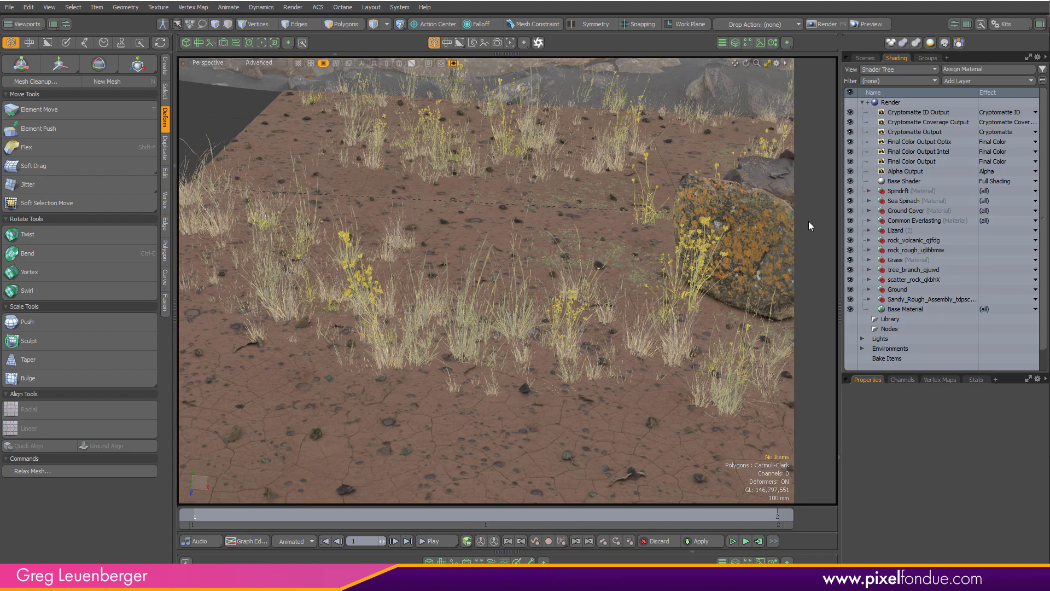
{"action": "left_click", "coordinate": [869, 161]}
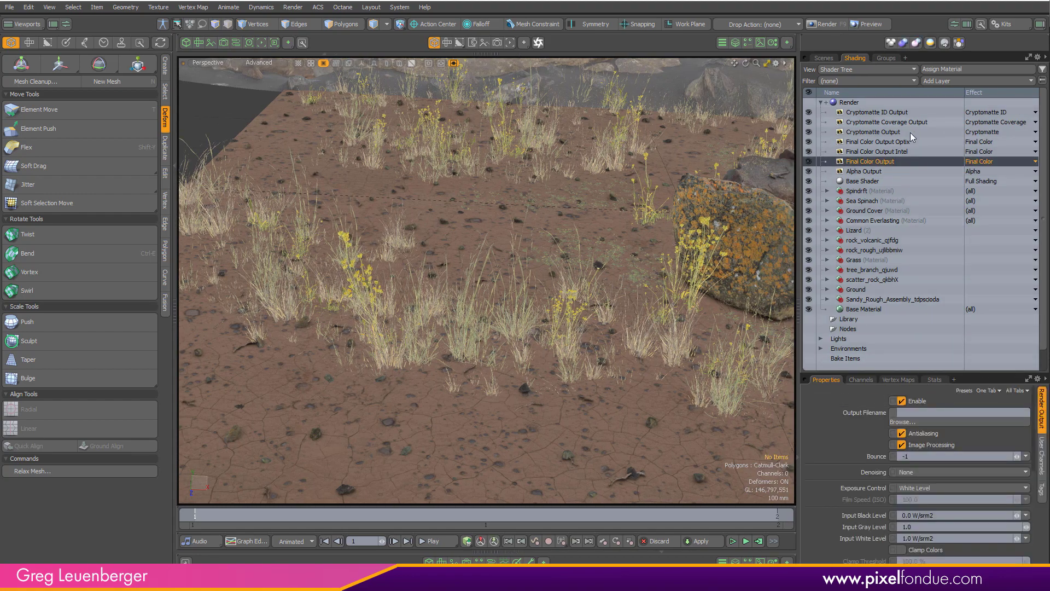
{"action": "left_click", "coordinate": [900, 153]}
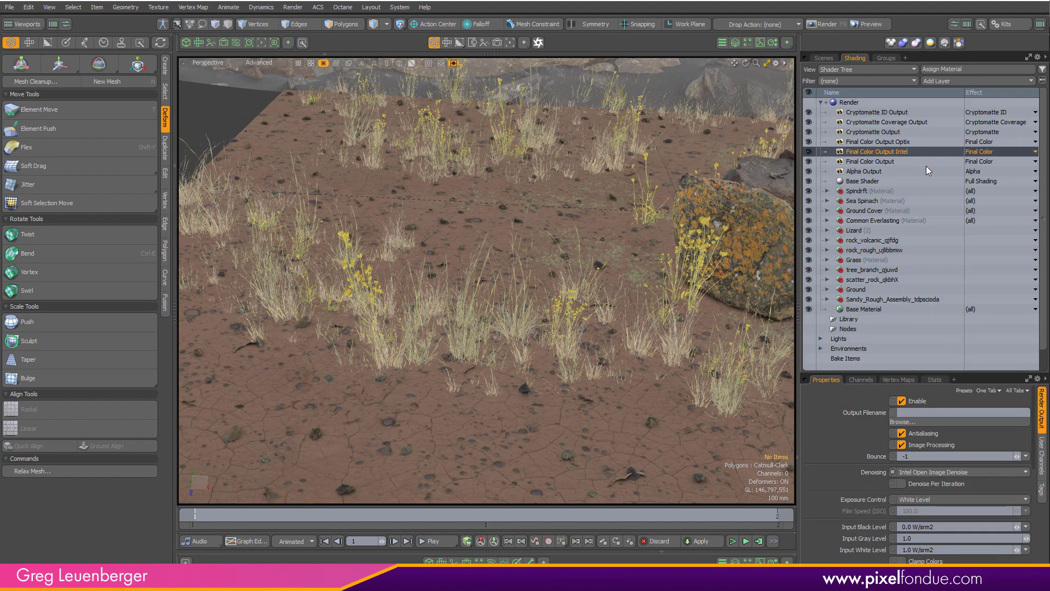
{"action": "left_click", "coordinate": [894, 142]}
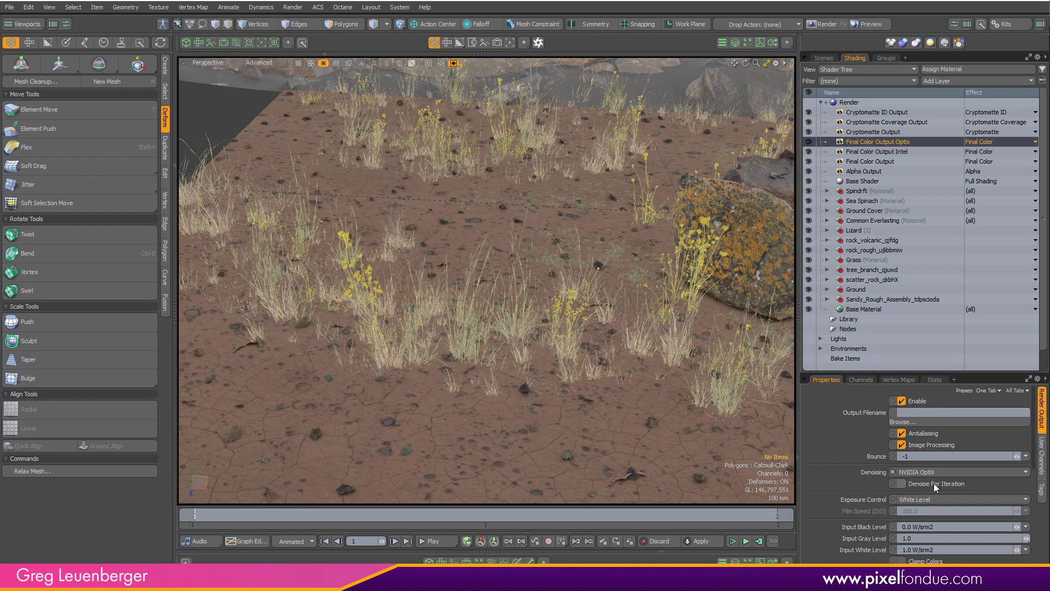
Step: Review the three Cryptomatte outputs and the layer types that can be added, leaving nothing selected
{"action": "left_click", "coordinate": [890, 131]}
{"action": "left_click", "coordinate": [882, 112], "text": "shift"}
{"action": "left_click", "coordinate": [936, 82]}
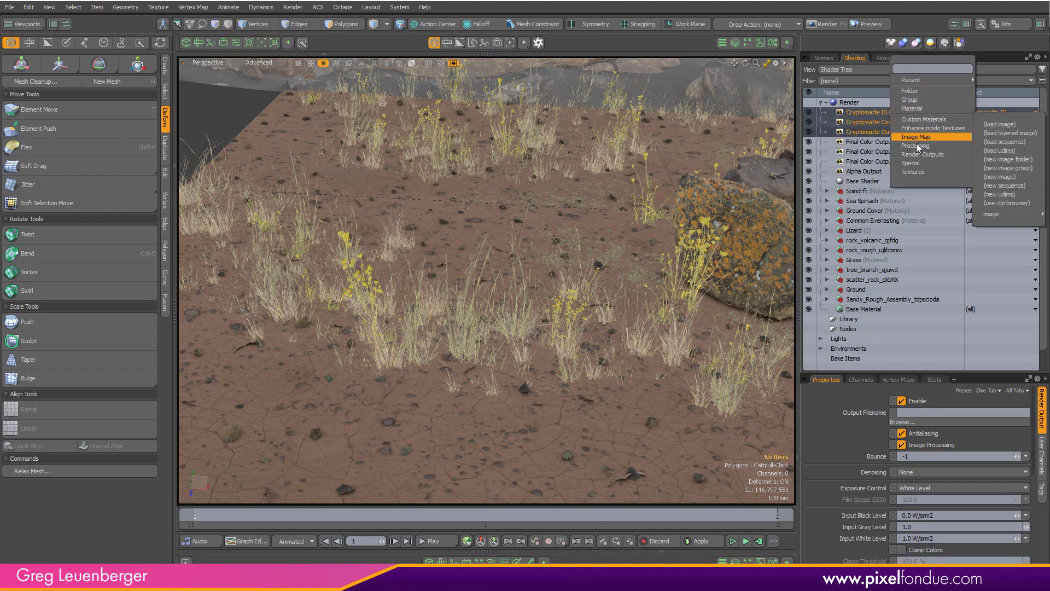
{"action": "mouse_move", "coordinate": [915, 158]}
{"action": "mouse_move", "coordinate": [1000, 162]}
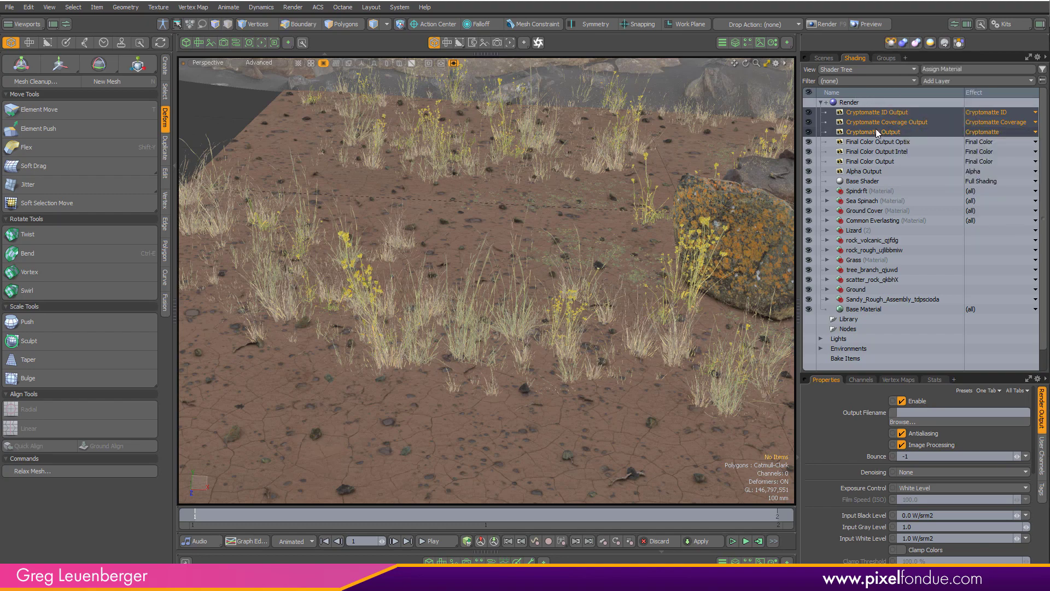
{"action": "left_click", "coordinate": [878, 112]}
{"action": "left_click", "coordinate": [878, 112], "text": "ctrl"}
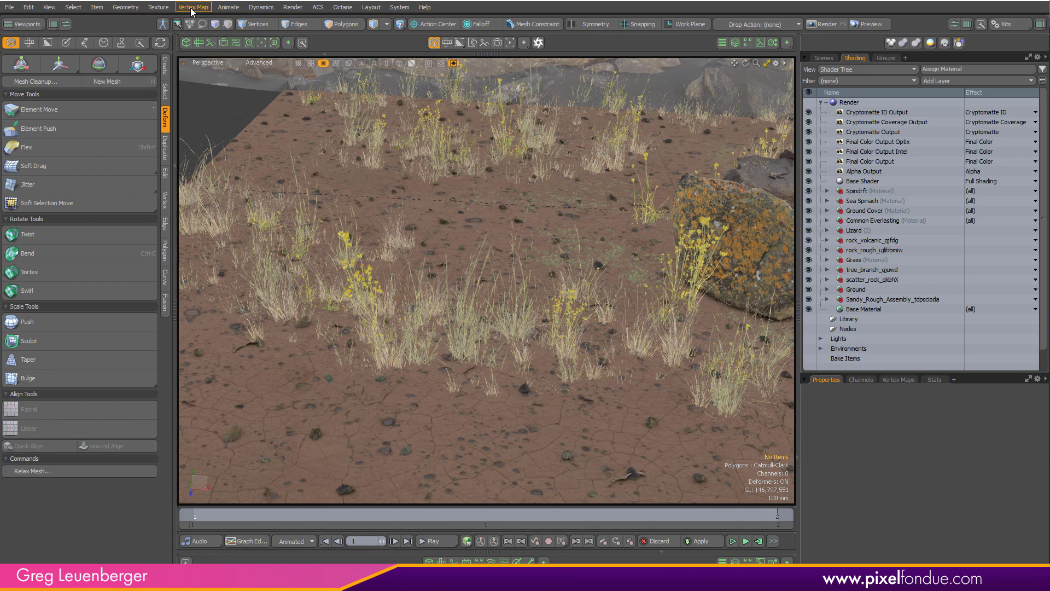
Step: Set up an animation render of frames 1 to 2 saved as Layered Images and proceed to the save location
{"action": "left_click", "coordinate": [293, 7]}
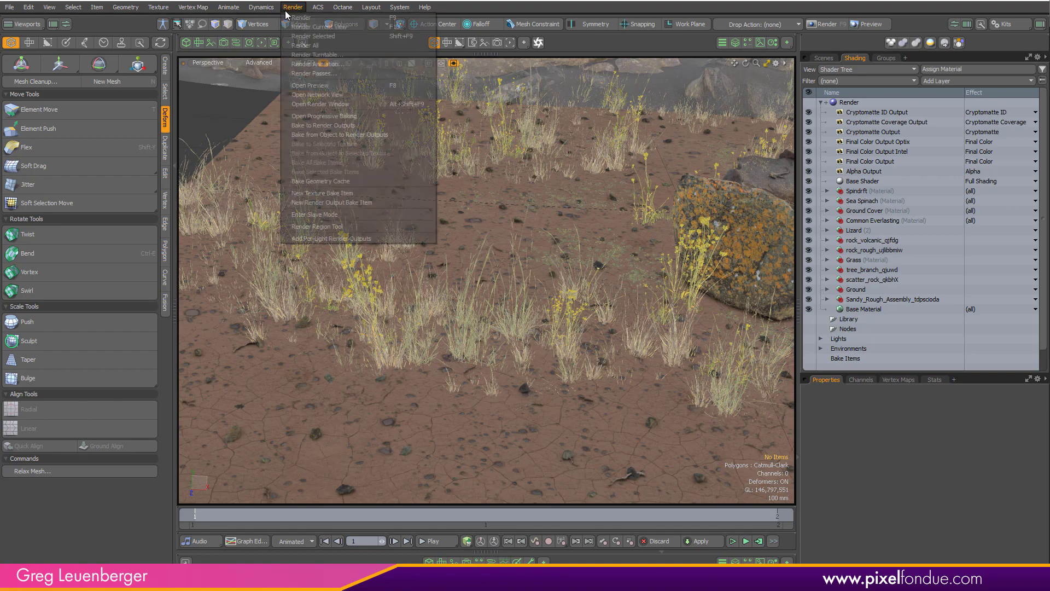
{"action": "left_click", "coordinate": [320, 64]}
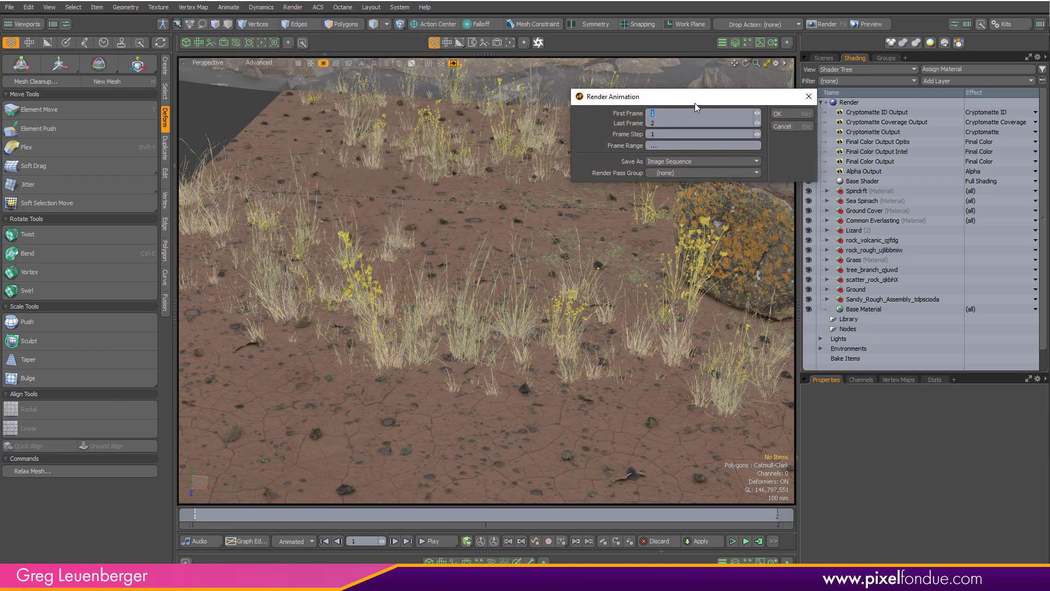
{"action": "left_click_drag", "start_coordinate": [694, 101], "coordinate": [482, 121]}
{"action": "left_click", "coordinate": [461, 183]}
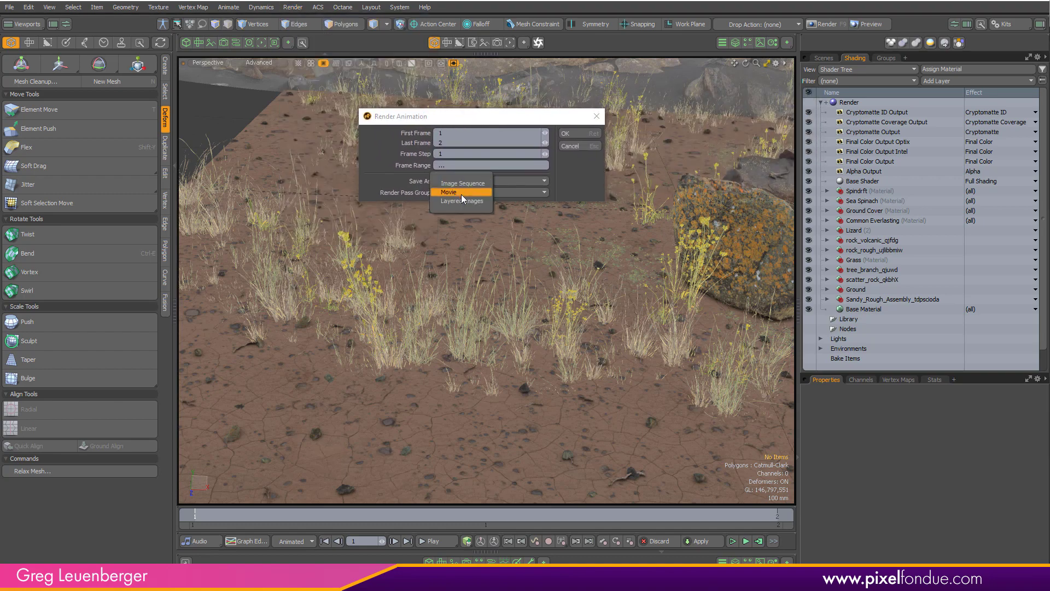
{"action": "left_click", "coordinate": [463, 201]}
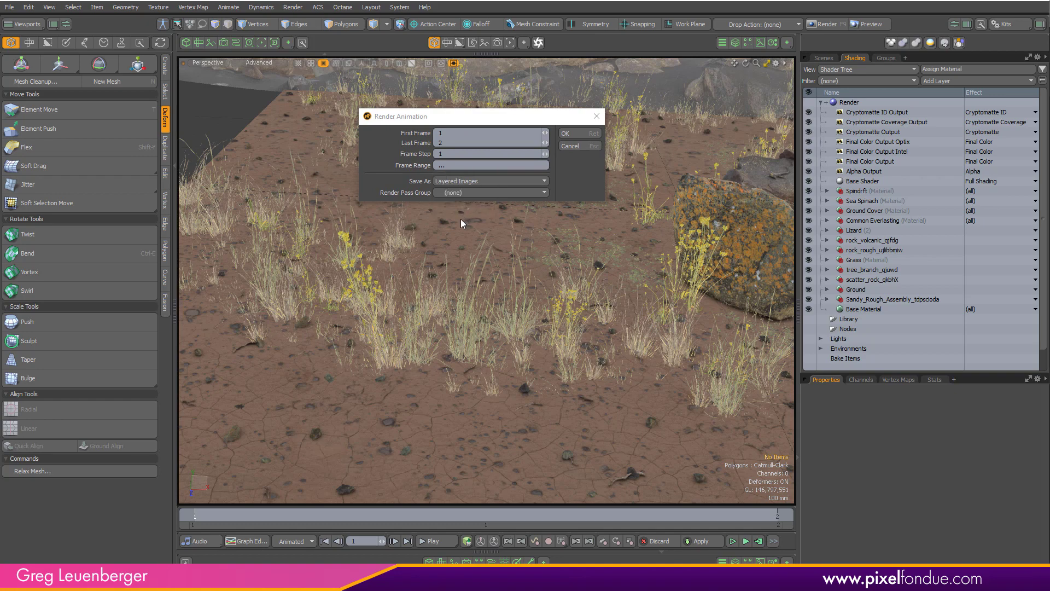
{"action": "left_click", "coordinate": [569, 133]}
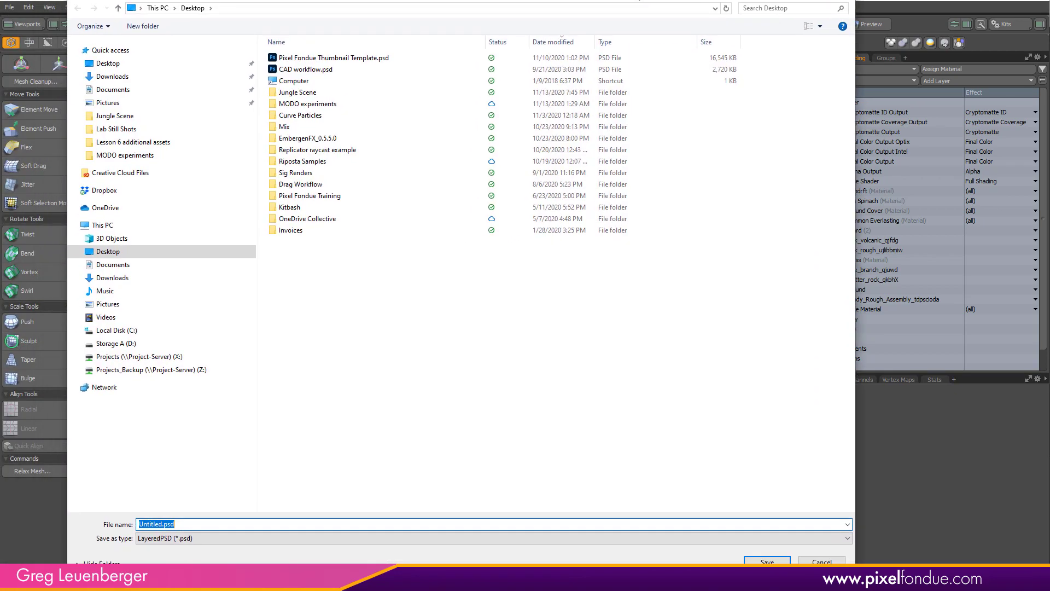
Step: Check which layered file types are available for saving the render, and cancel the save
{"action": "left_click_drag", "start_coordinate": [634, 3], "coordinate": [632, 4]}
{"action": "left_click", "coordinate": [244, 538]}
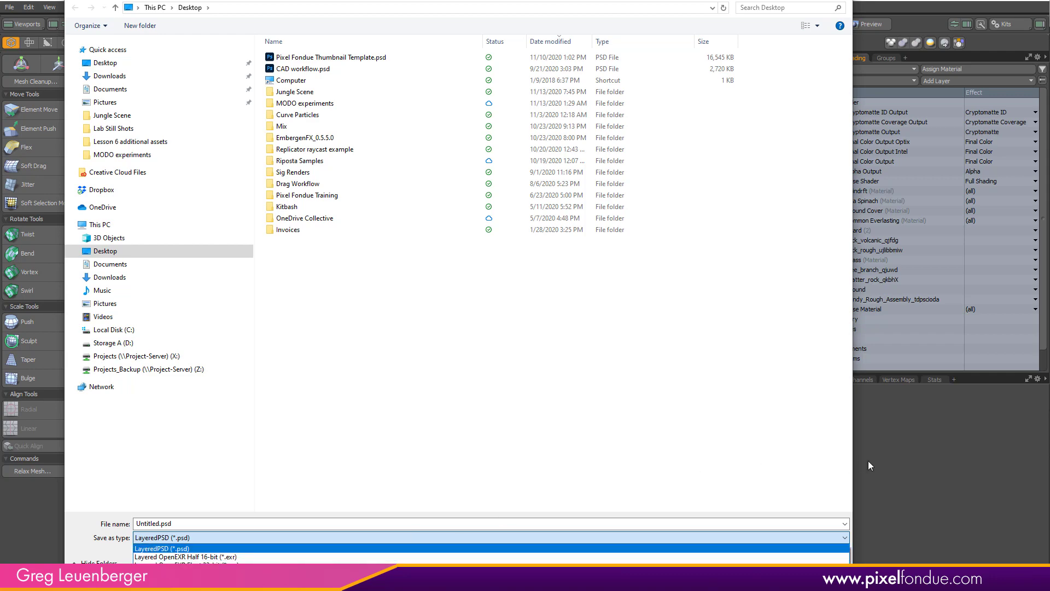
{"action": "left_click", "coordinate": [914, 459]}
{"action": "left_click", "coordinate": [818, 561]}
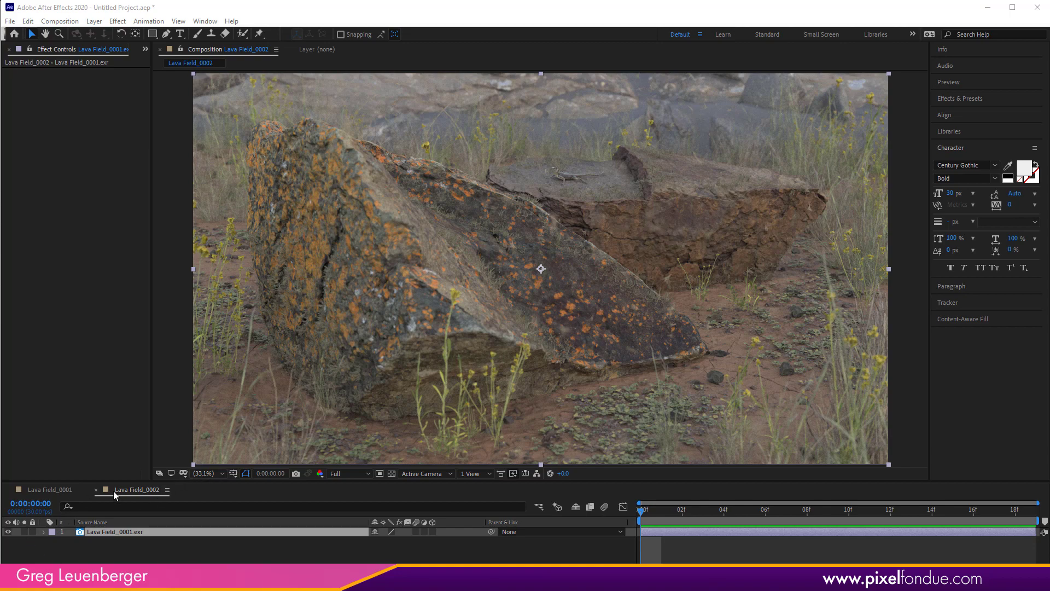
Step: In After Effects, set the project's color depth to 32 bits per channel (float)
{"action": "left_click", "coordinate": [145, 49]}
{"action": "left_click", "coordinate": [166, 61]}
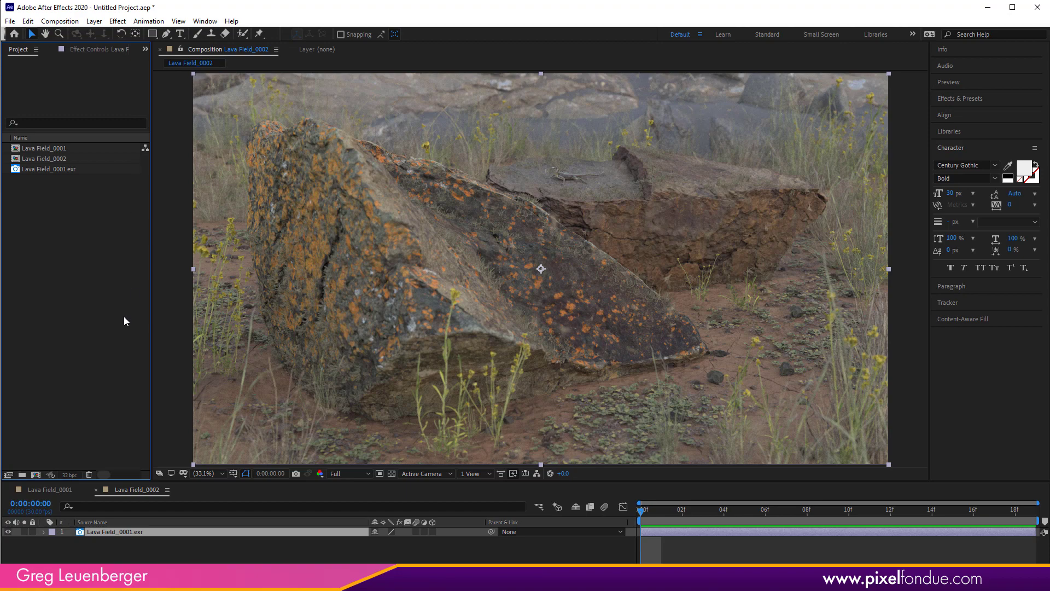
{"action": "left_click", "coordinate": [77, 479]}
{"action": "left_click", "coordinate": [481, 211]}
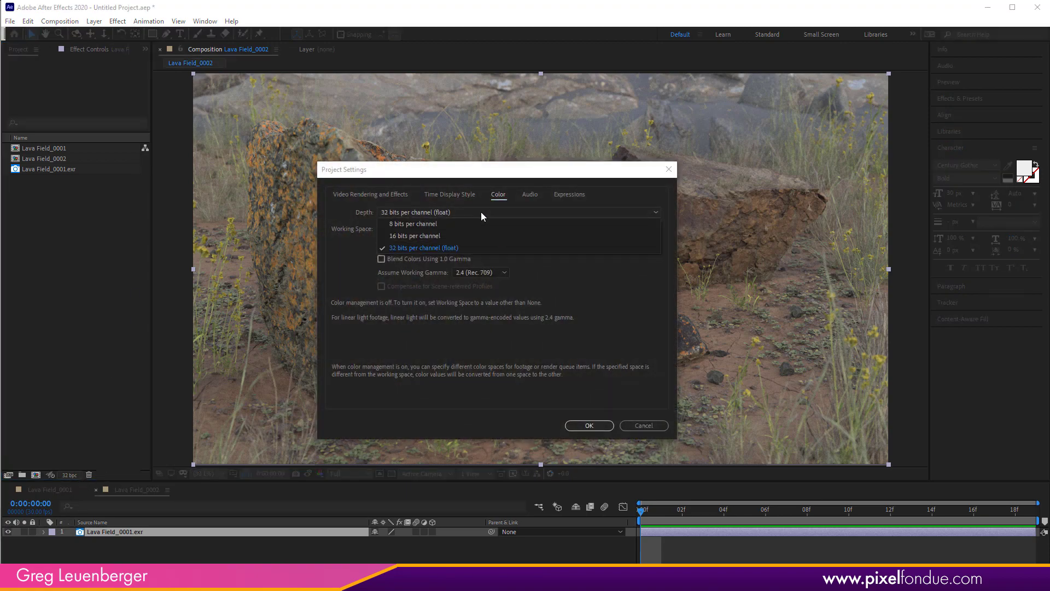
{"action": "left_click", "coordinate": [445, 248]}
{"action": "left_click", "coordinate": [569, 426]}
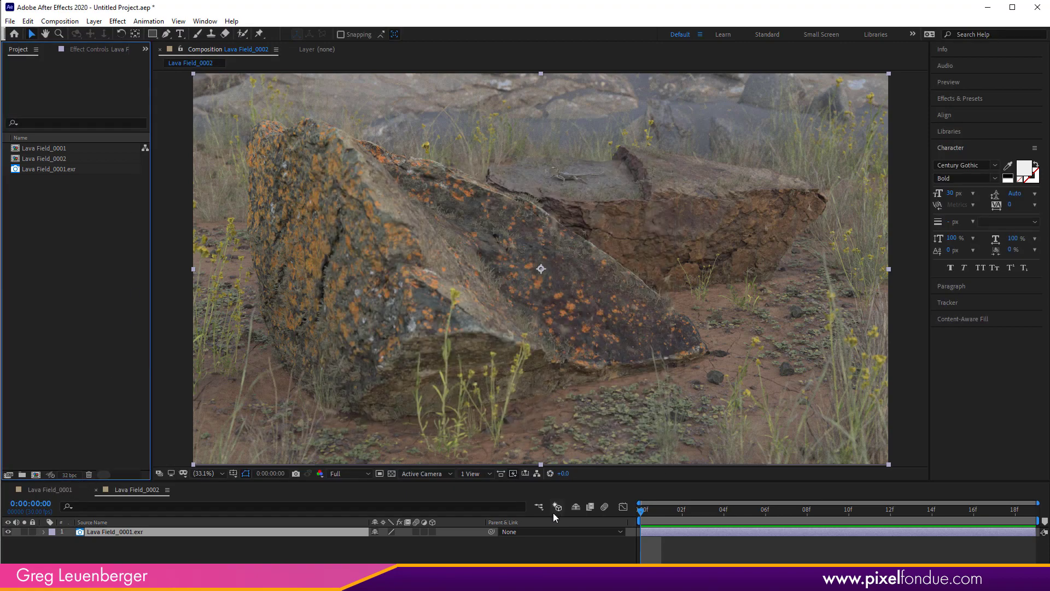
Step: Inspect the Lava Field_0002 composition for render noise at 100% and 200%, down to the plants below the rear rock
{"action": "key", "text": "period"}
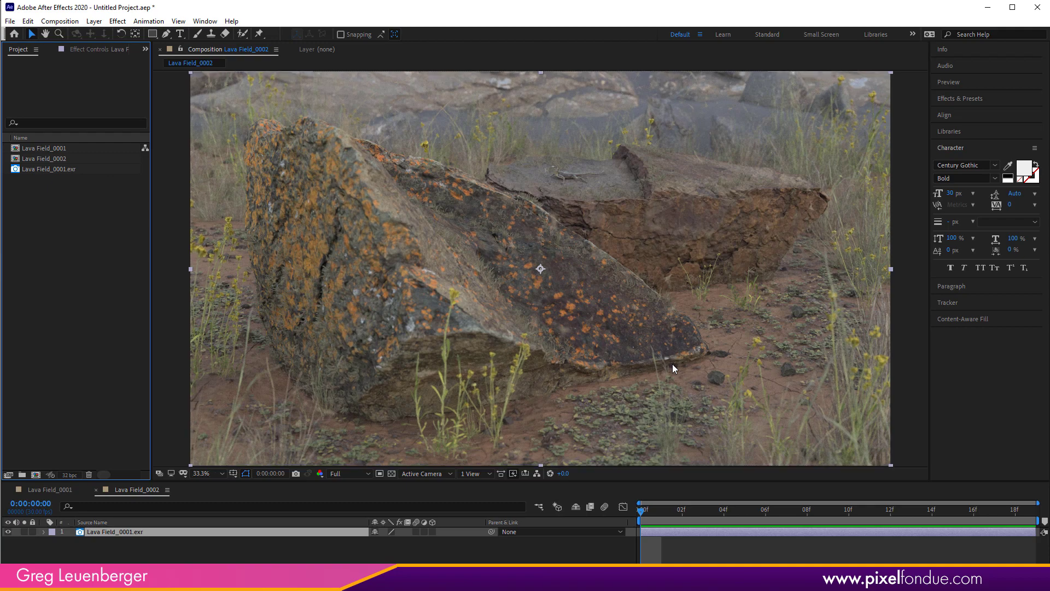
{"action": "key", "text": "slash"}
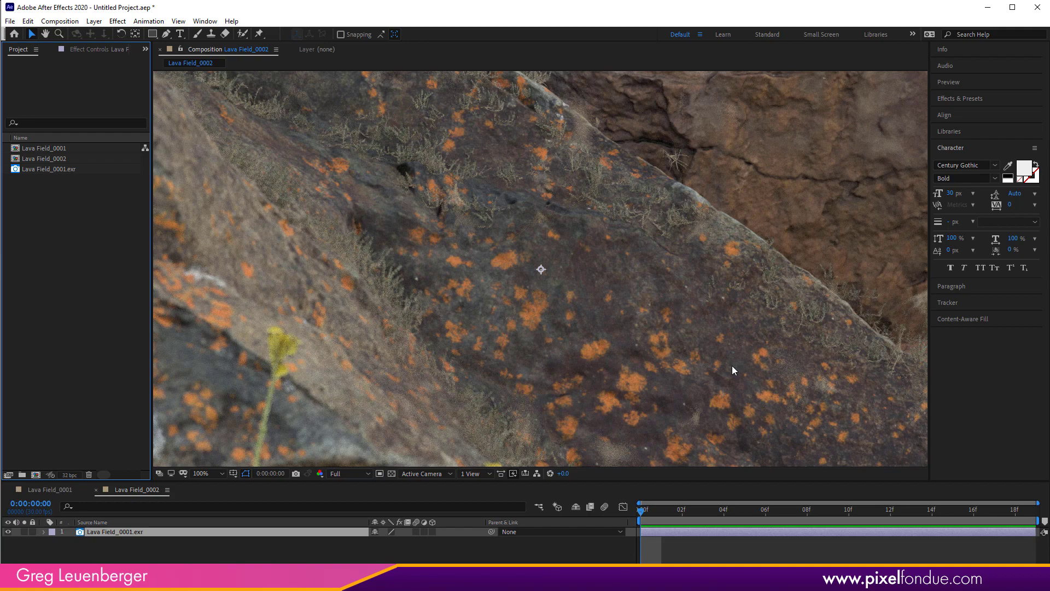
{"action": "middle_click_drag", "start_coordinate": [734, 368], "coordinate": [572, 312]}
{"action": "scroll", "coordinate": [725, 267], "scroll_direction": "up", "scroll_amount": 1}
{"action": "middle_click_drag", "start_coordinate": [818, 102], "coordinate": [697, 247]}
{"action": "left_click_drag", "start_coordinate": [698, 247], "coordinate": [448, 349]}
{"action": "key", "text": "v"}
Step: Apply the EXtractoR effect to the Lava Field_0001.exr layer
{"action": "left_click", "coordinate": [118, 22]}
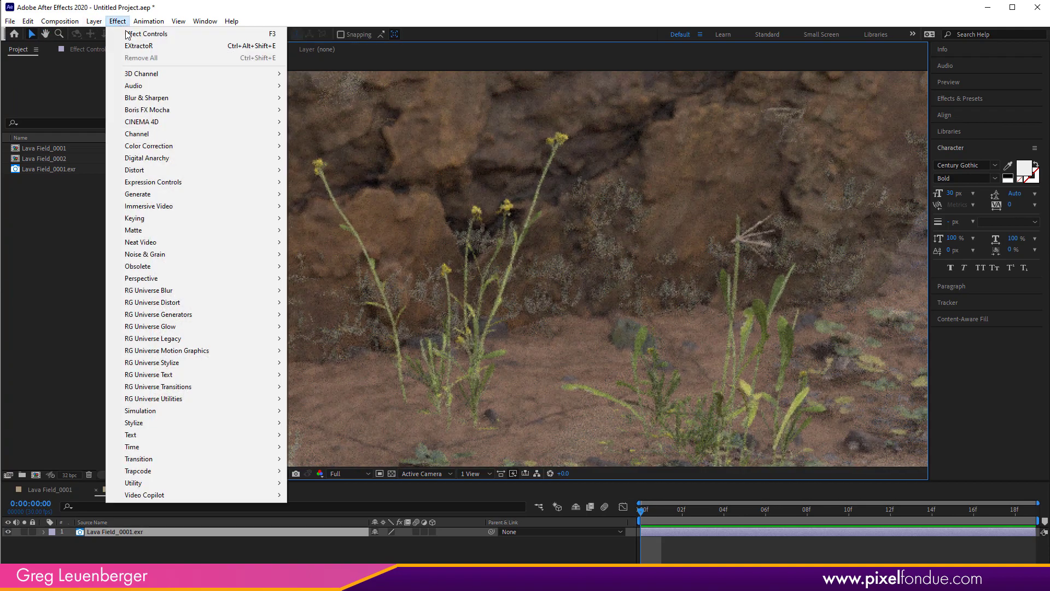
{"action": "mouse_move", "coordinate": [283, 77]}
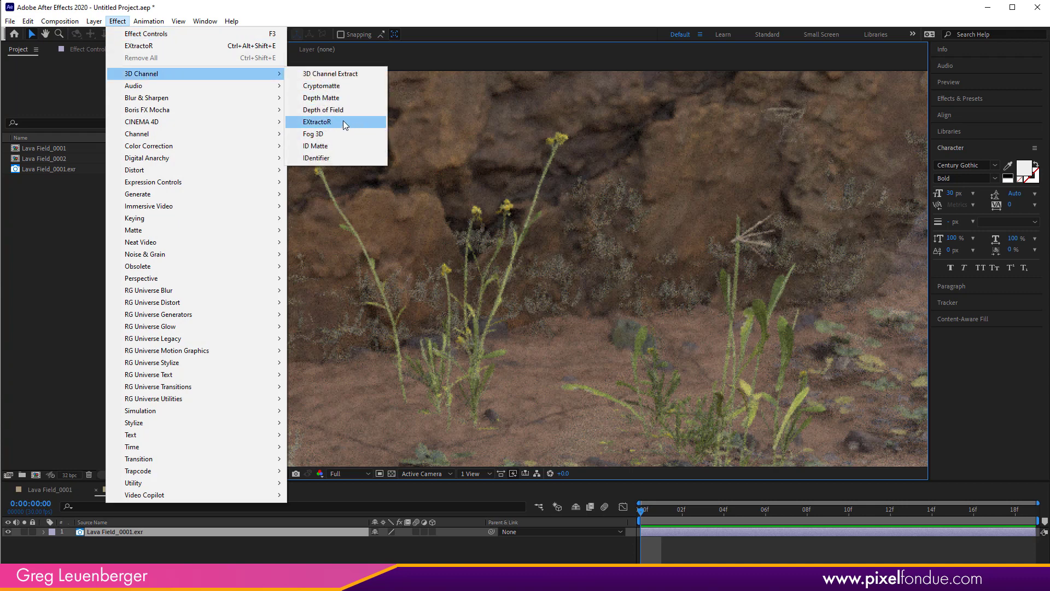
{"action": "left_click", "coordinate": [323, 121]}
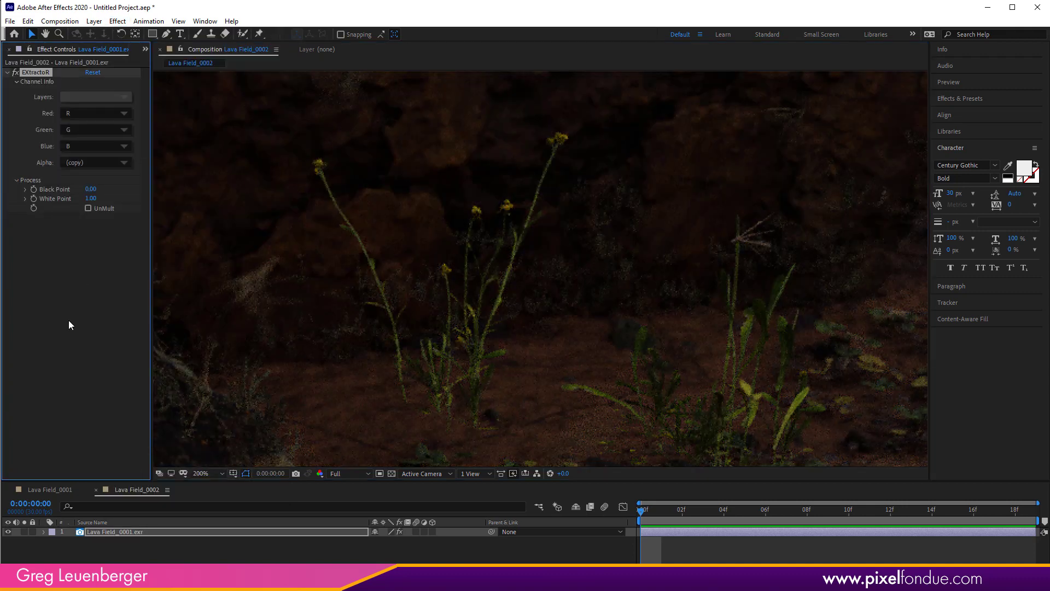
Step: Extract the CryptoMaterial00 layer with EXtractoR and view the channels available for Red
{"action": "left_click", "coordinate": [113, 95]}
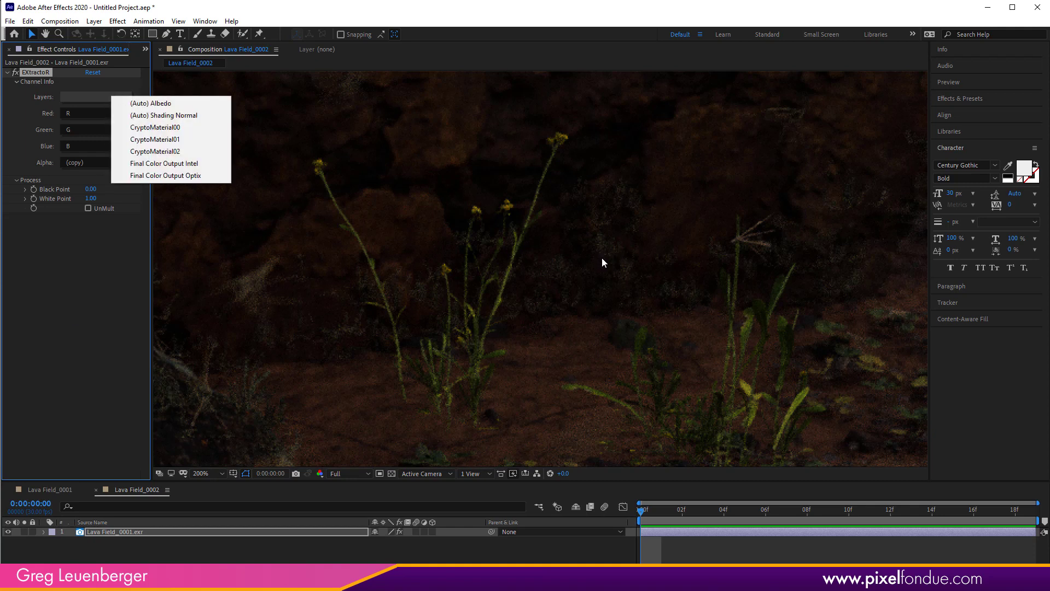
{"action": "left_click", "coordinate": [183, 138]}
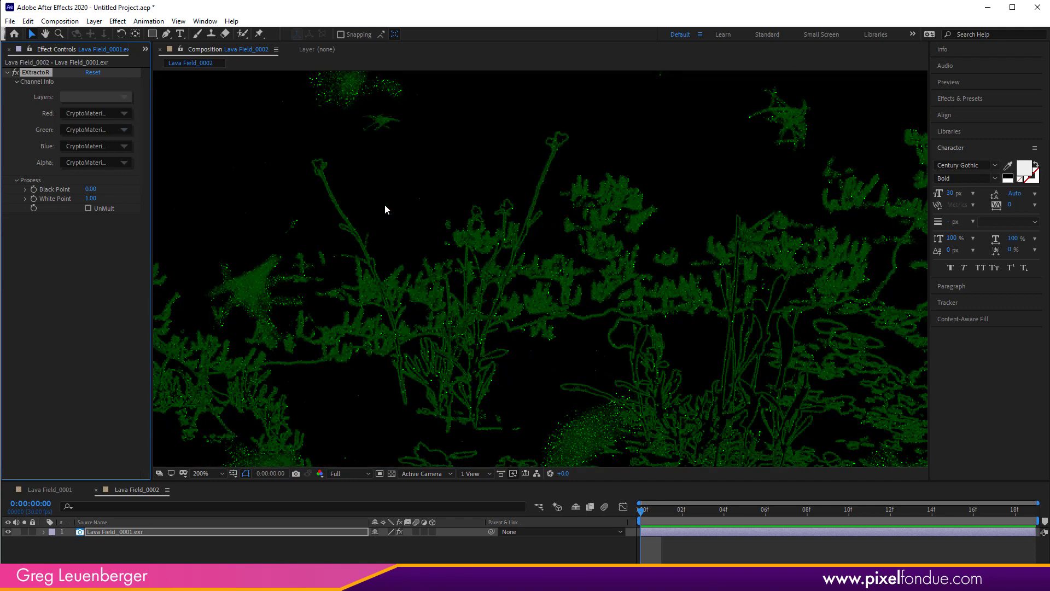
{"action": "left_click", "coordinate": [110, 113]}
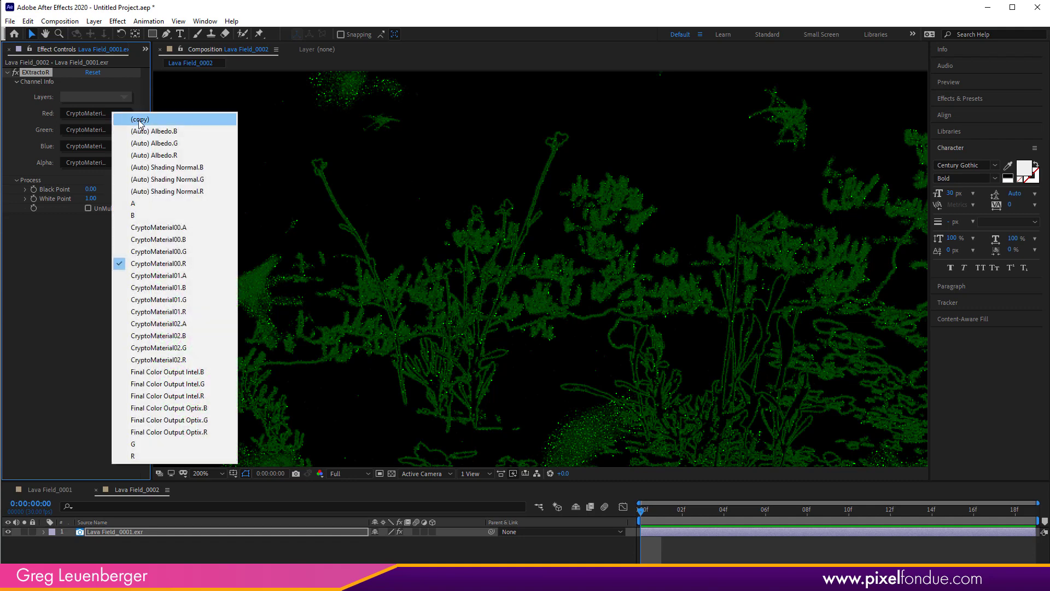
Step: Set the EXtractoR layer to Final Color Output Intel
{"action": "left_click", "coordinate": [116, 97]}
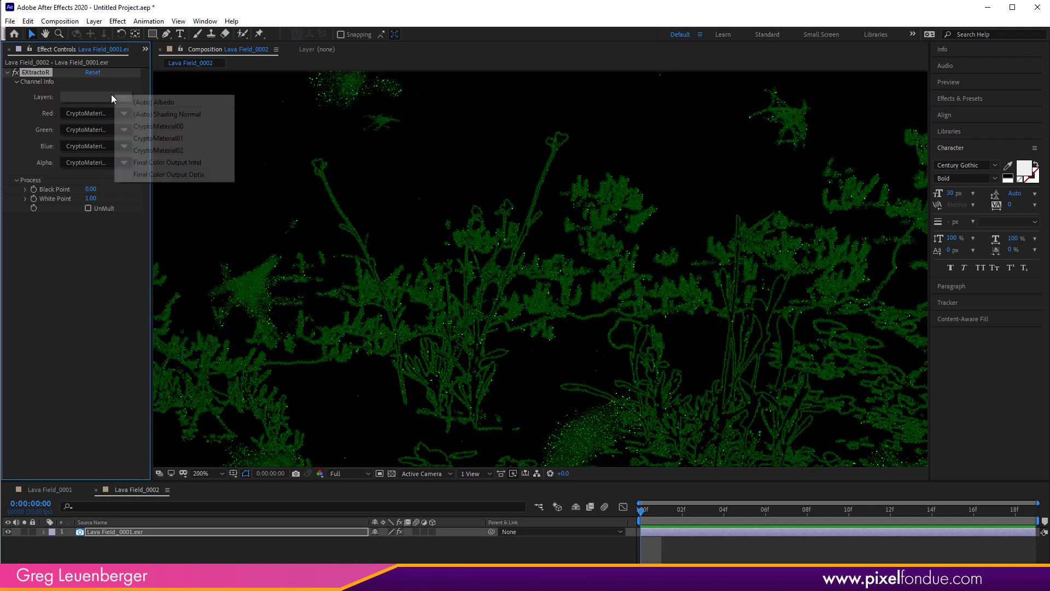
{"action": "left_click", "coordinate": [207, 163]}
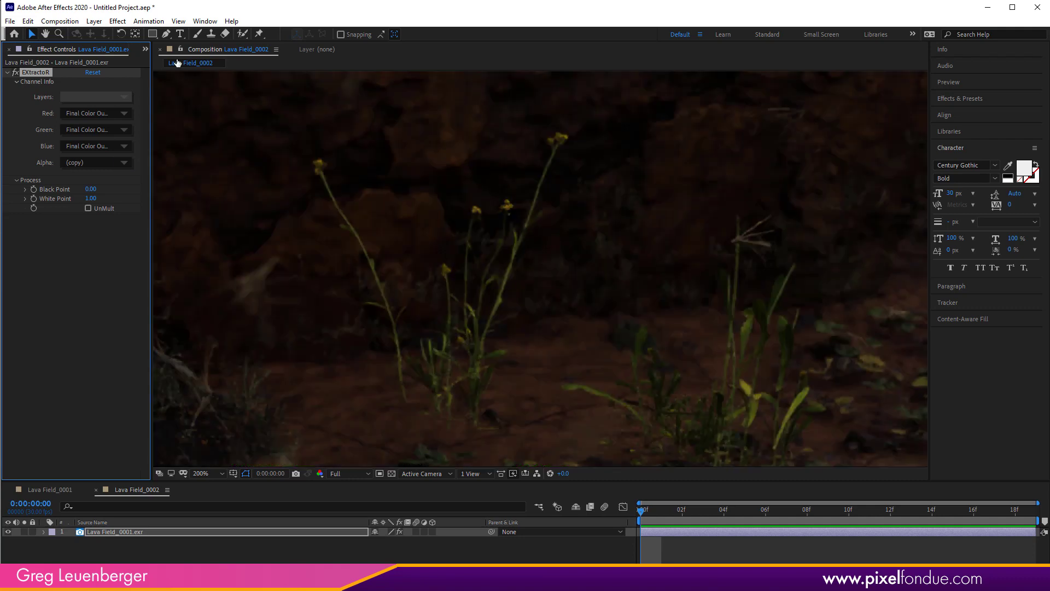
Step: Apply the HDR Compander effect to the Lava Field_0001.exr layer and set its gamma to 2.2
{"action": "left_click", "coordinate": [117, 21]}
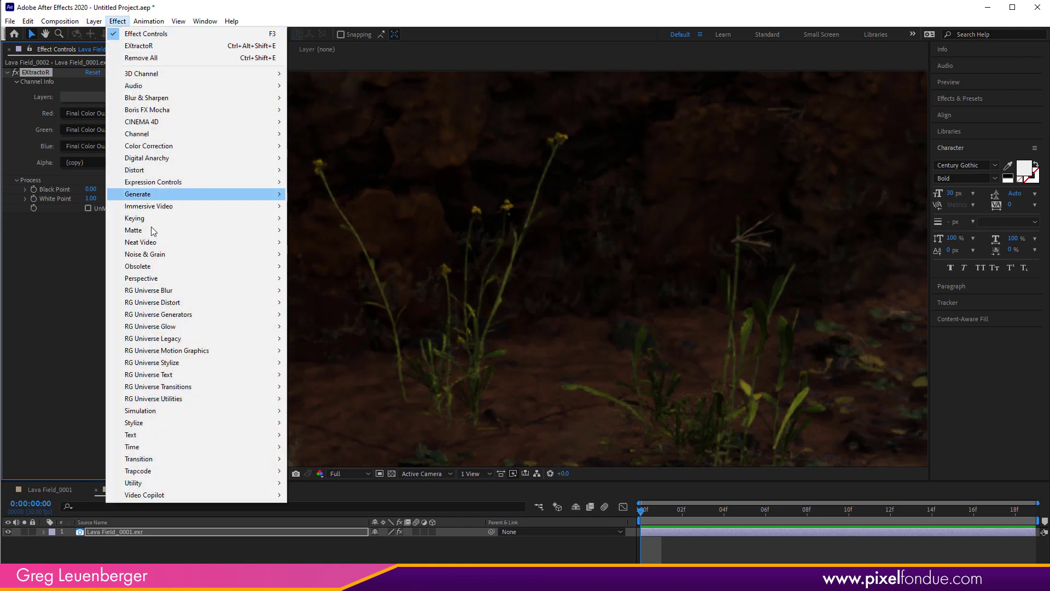
{"action": "mouse_move", "coordinate": [153, 481]}
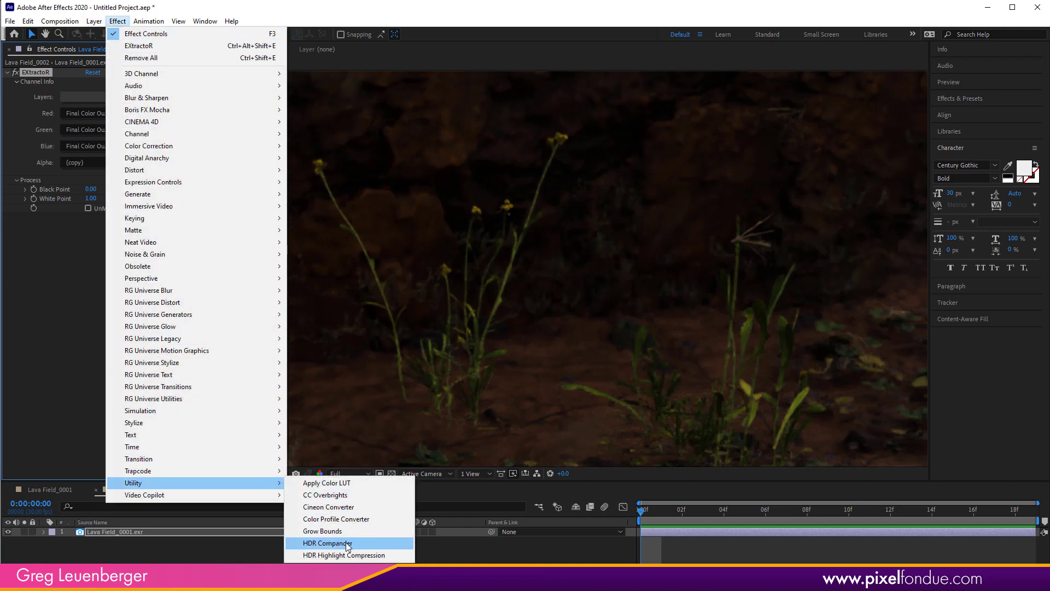
{"action": "left_click", "coordinate": [328, 544]}
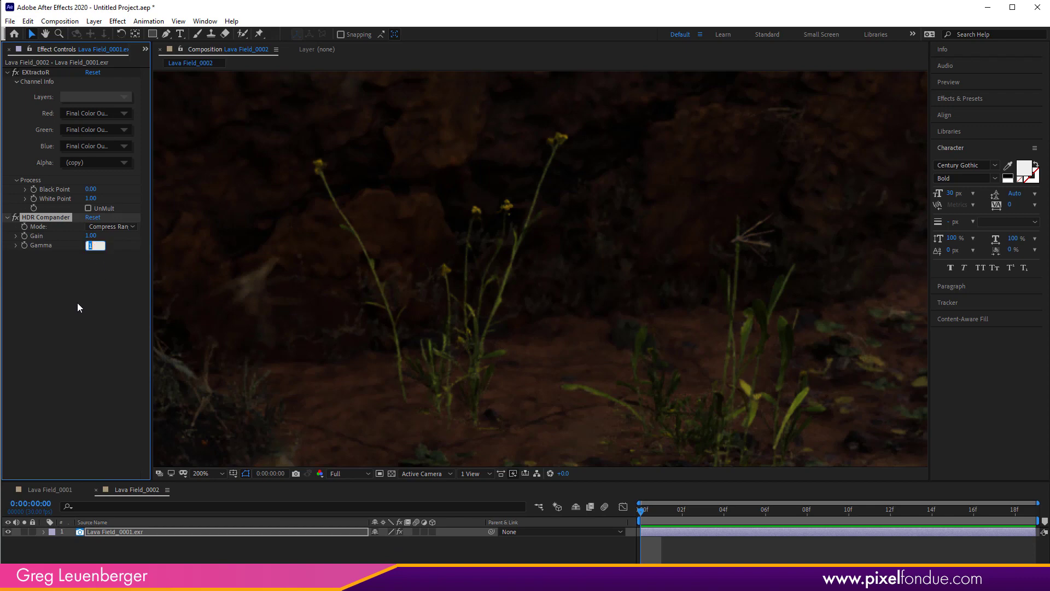
{"action": "type", "text": "2.2"}
{"action": "key", "text": "Return"}
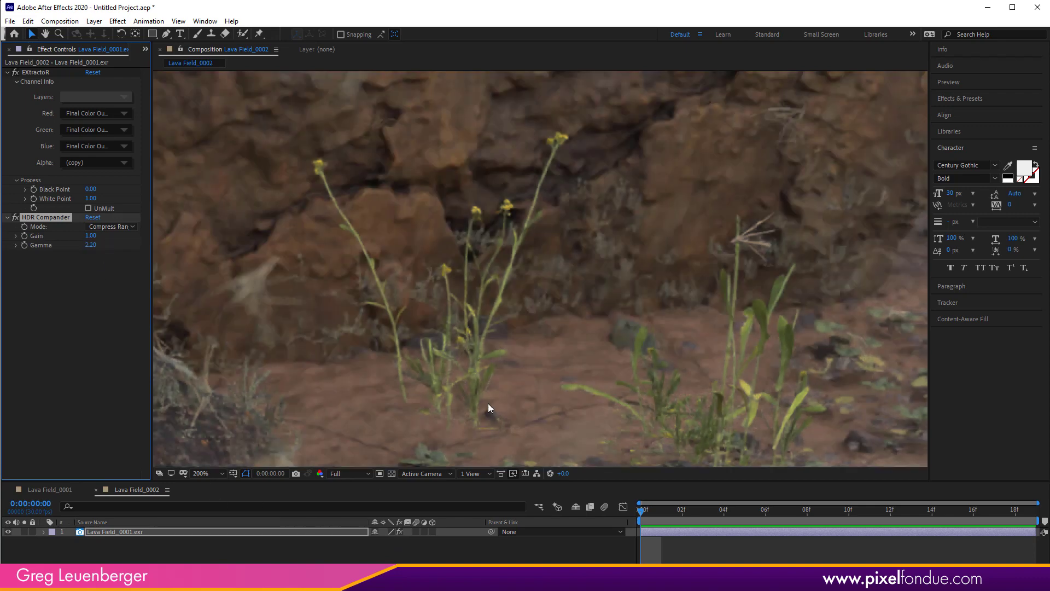
Step: Duplicate the Lava Field_0001.exr layer in the Lava Field_0002 composition
{"action": "scroll", "coordinate": [488, 403], "scroll_direction": "down", "scroll_amount": 4}
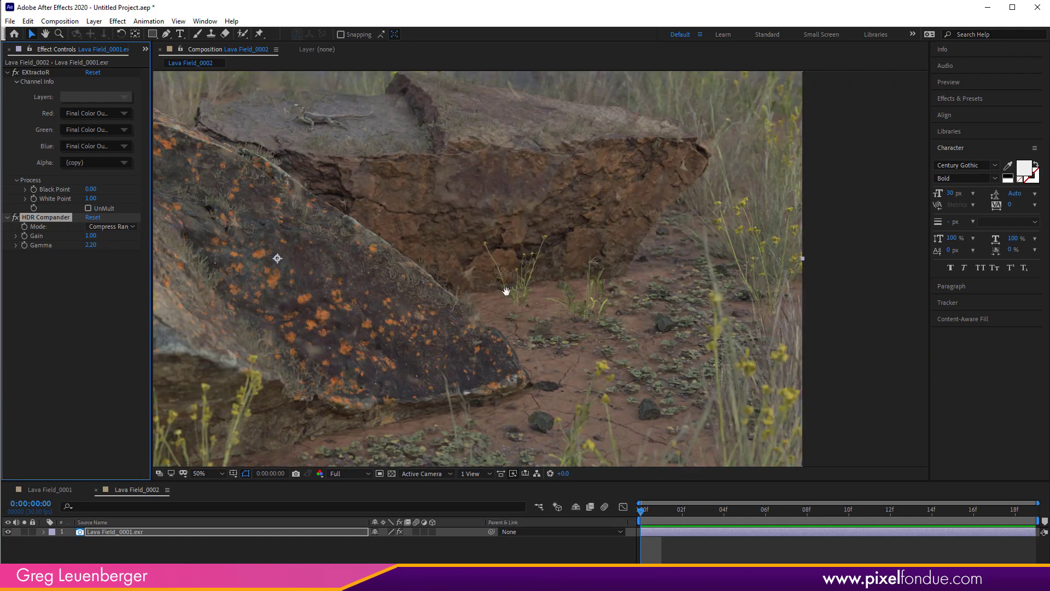
{"action": "left_click_drag", "start_coordinate": [506, 292], "coordinate": [648, 307]}
{"action": "left_click_drag", "start_coordinate": [577, 338], "coordinate": [636, 326]}
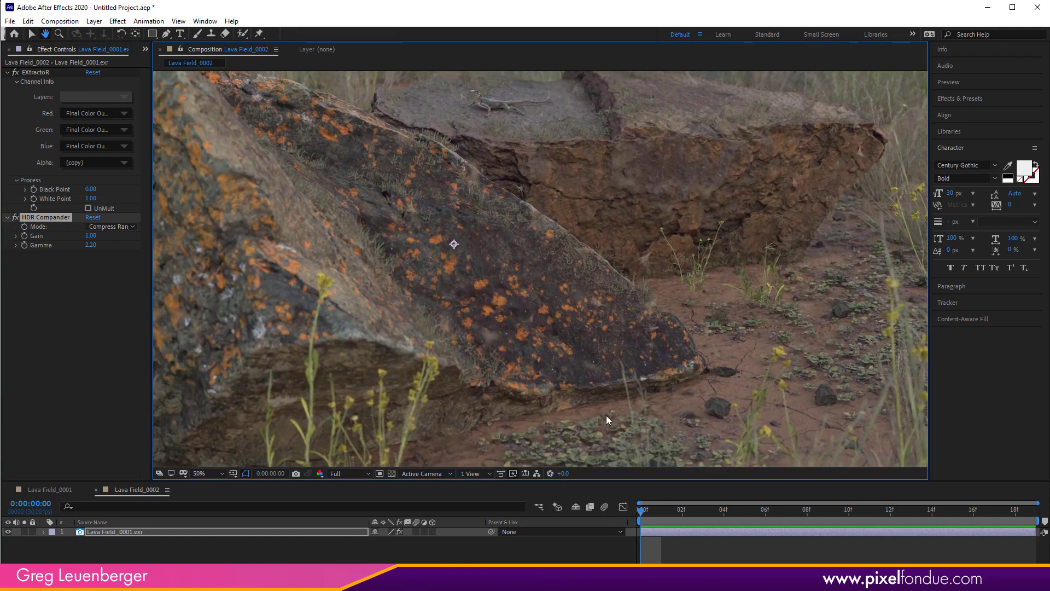
{"action": "left_click_drag", "start_coordinate": [543, 342], "coordinate": [596, 363]}
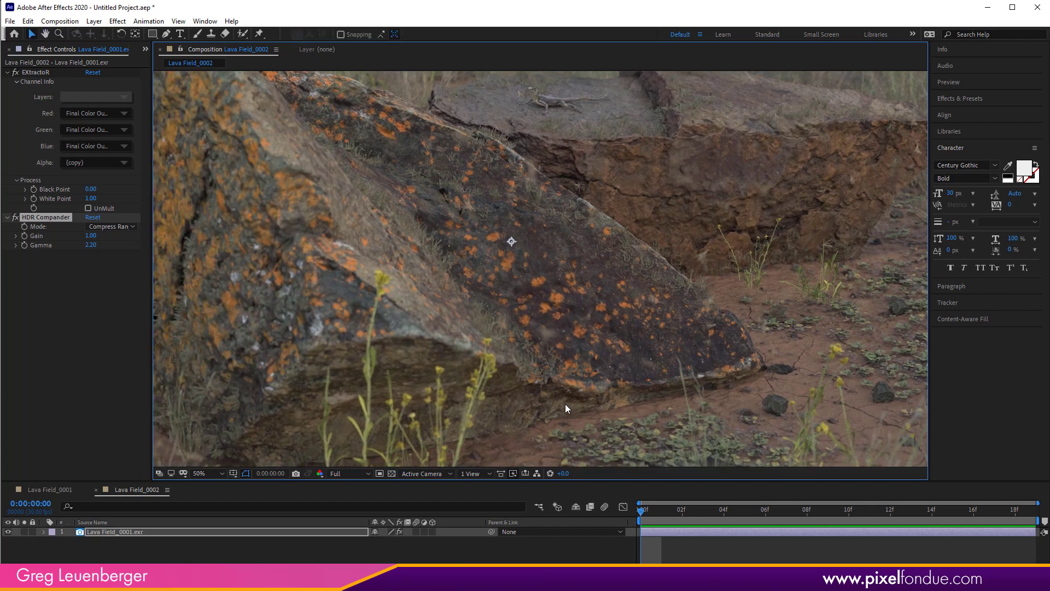
{"action": "left_click", "coordinate": [119, 533]}
{"action": "key", "text": "ctrl+d"}
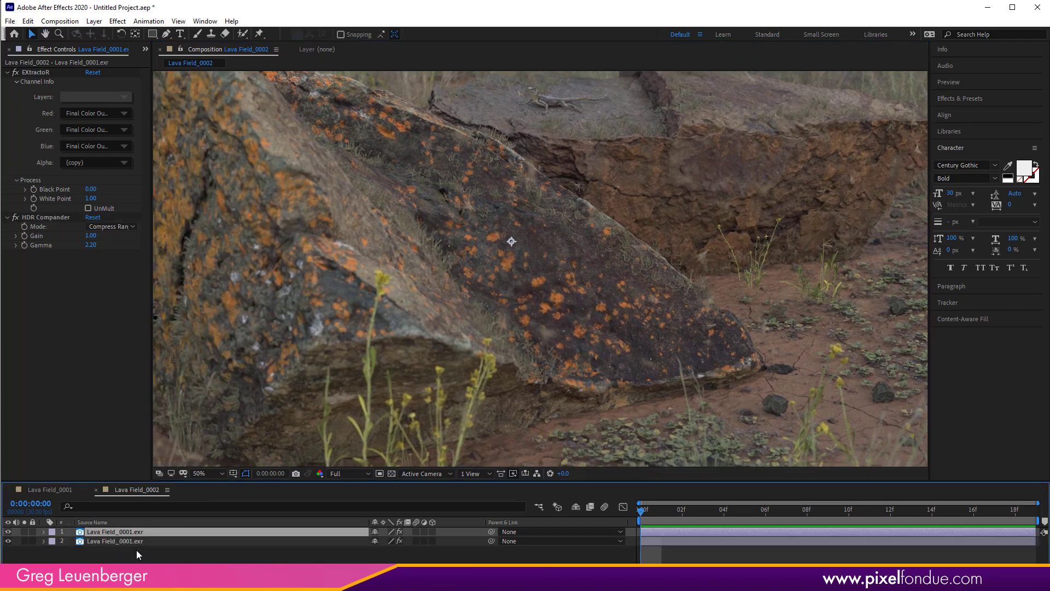
Step: Apply the Cryptomatte effect to the upper Lava Field_0001.exr layer
{"action": "left_click", "coordinate": [118, 22]}
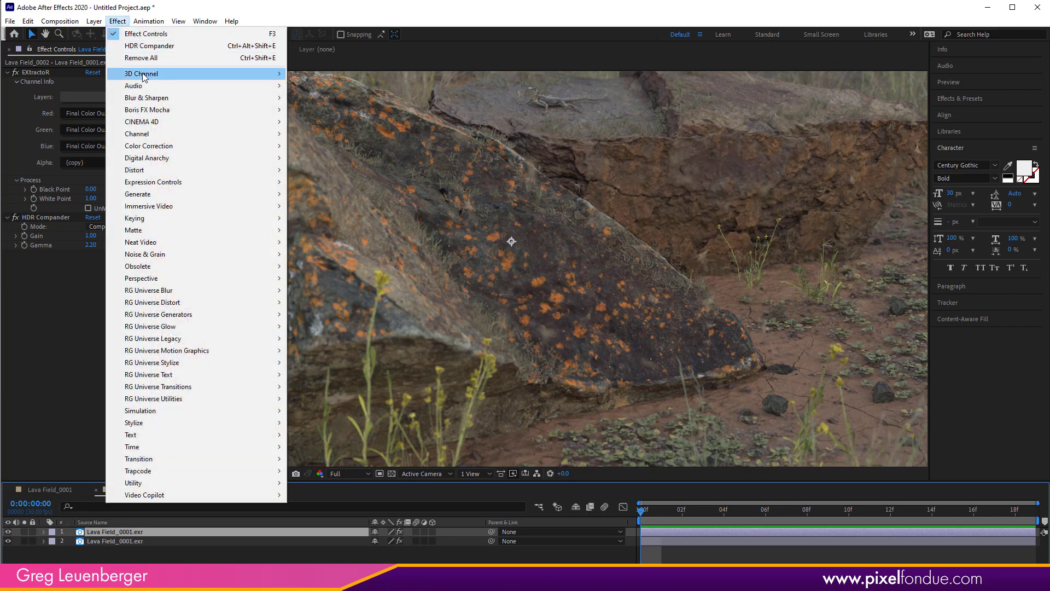
{"action": "mouse_move", "coordinate": [227, 74]}
{"action": "left_click", "coordinate": [350, 86]}
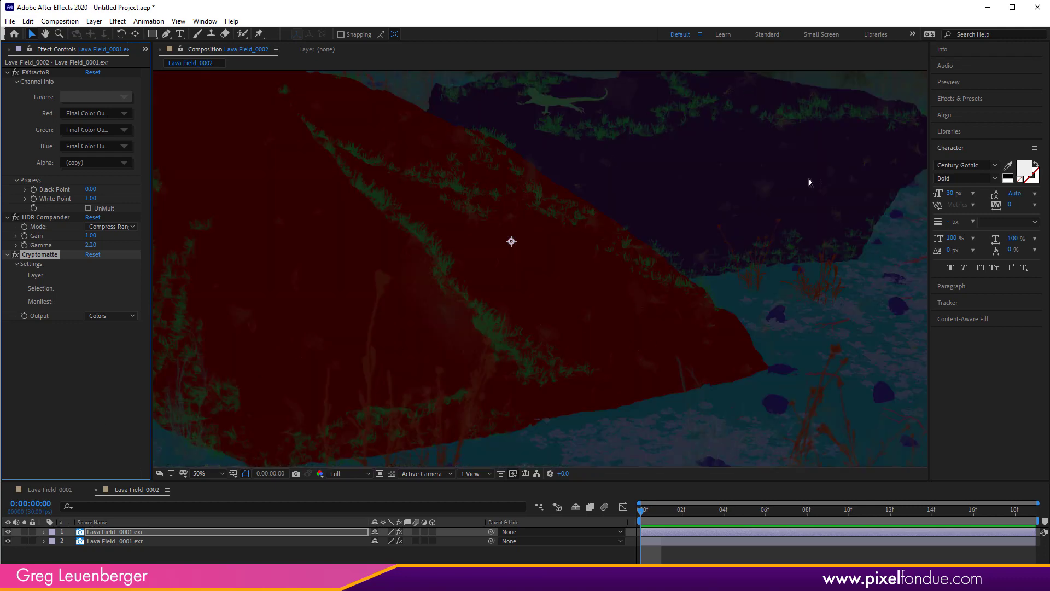
Step: Select the front rock as the Cryptomatte selection, trying the rear rock as an addition and removing it again
{"action": "key", "text": "comma"}
{"action": "key", "text": "comma"}
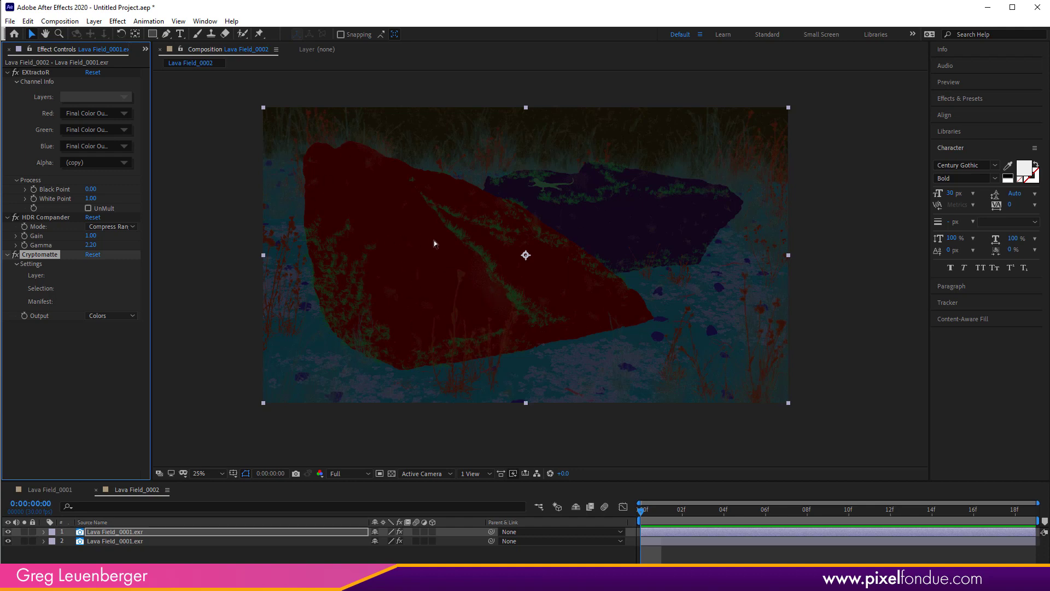
{"action": "left_click", "coordinate": [444, 260]}
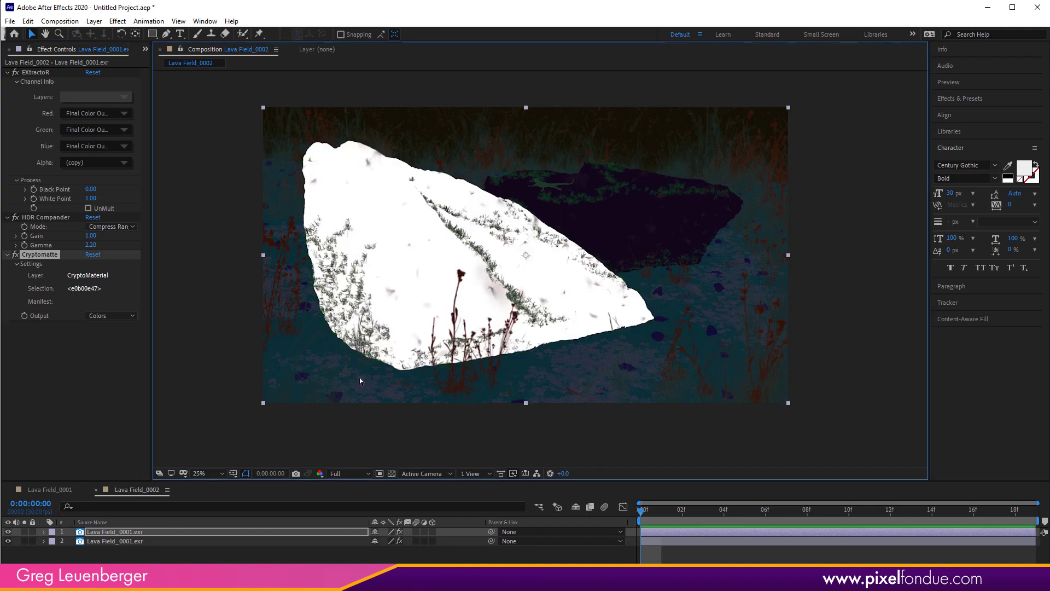
{"action": "left_click", "coordinate": [593, 225], "text": "shift"}
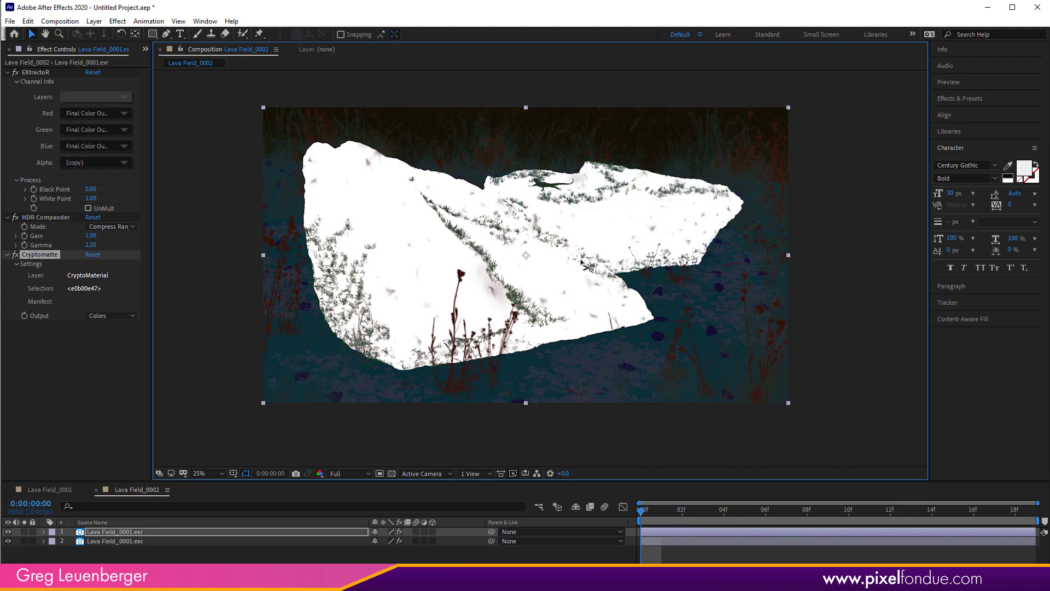
{"action": "left_click", "coordinate": [583, 265], "text": "ctrl"}
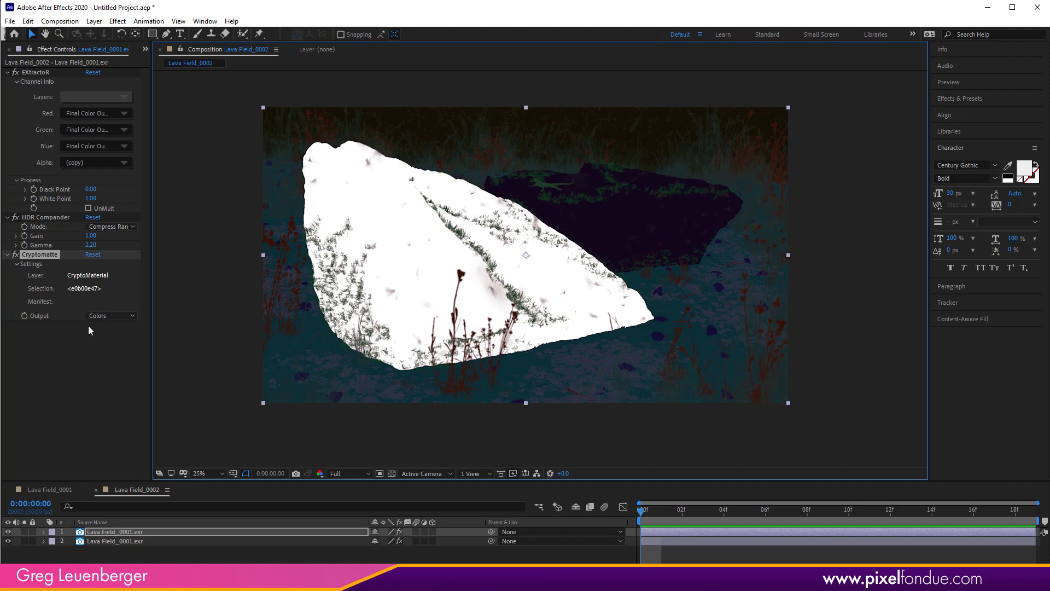
Step: Set the Cryptomatte output to Matted RGBA and hide the lower layer to isolate the front rock
{"action": "left_click", "coordinate": [121, 317]}
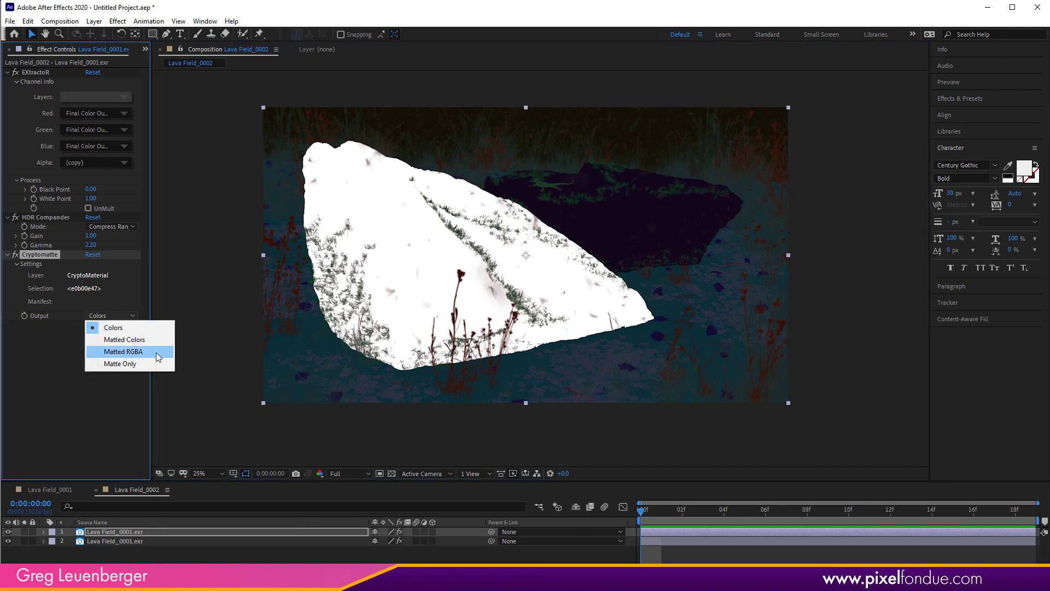
{"action": "left_click", "coordinate": [143, 351]}
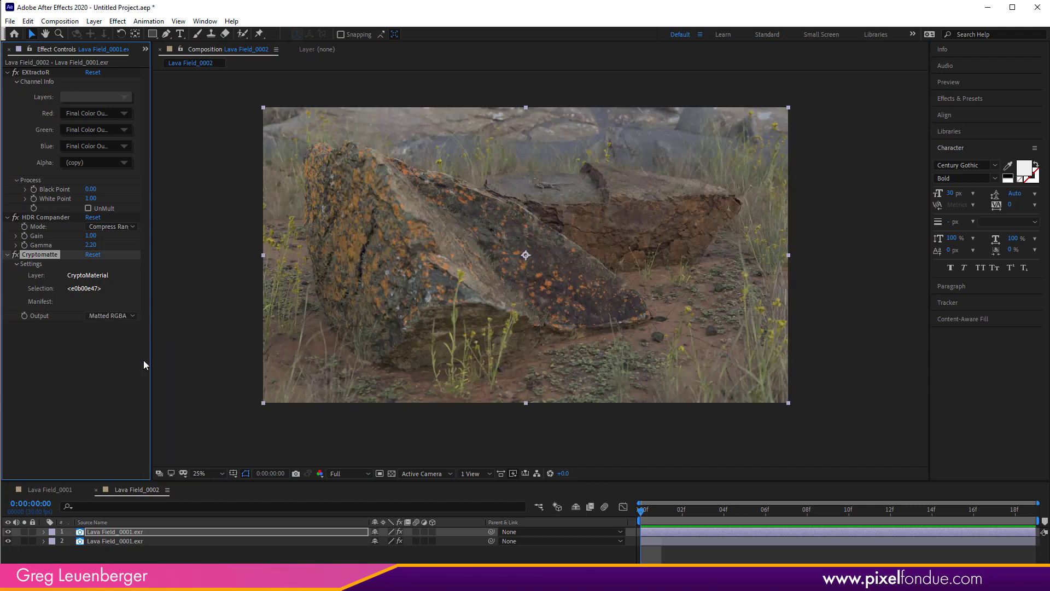
{"action": "left_click", "coordinate": [8, 541]}
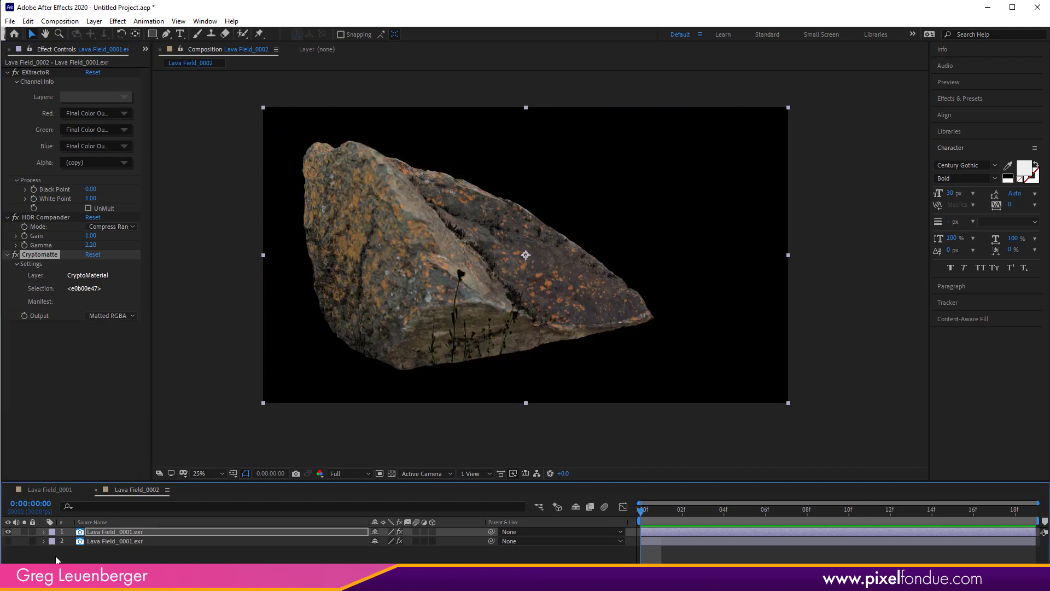
{"action": "key", "text": "period"}
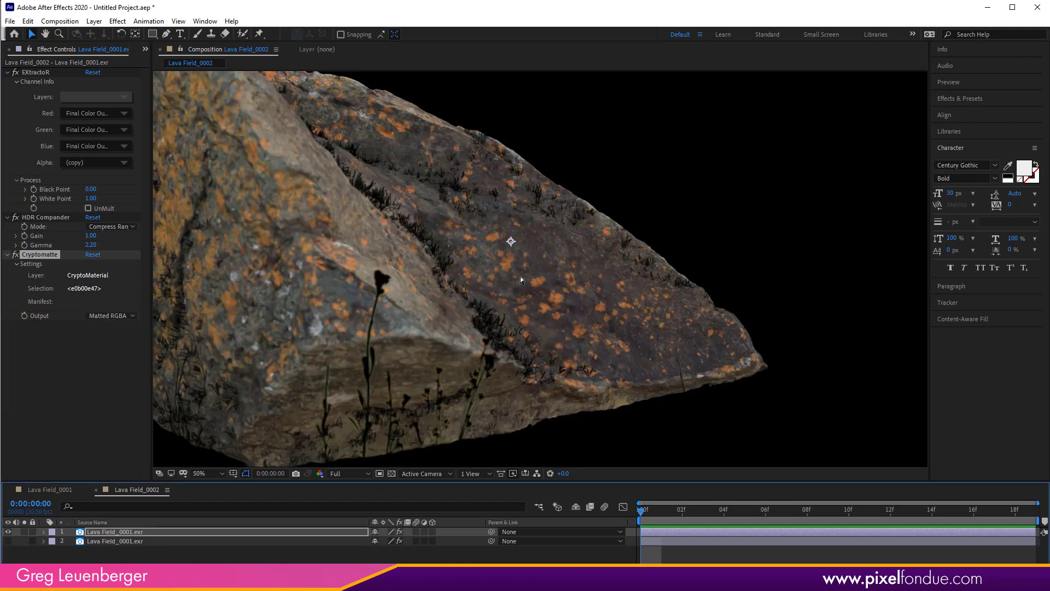
Step: Preview the Cryptomatte output as Matte Only and return it to Matted RGBA
{"action": "left_click", "coordinate": [112, 315]}
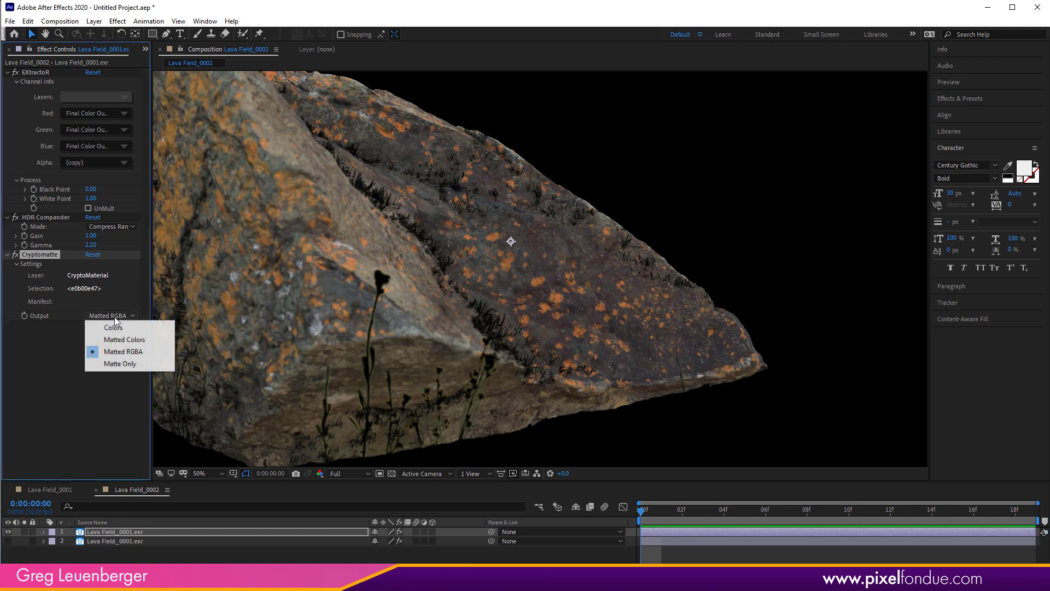
{"action": "left_click", "coordinate": [115, 365]}
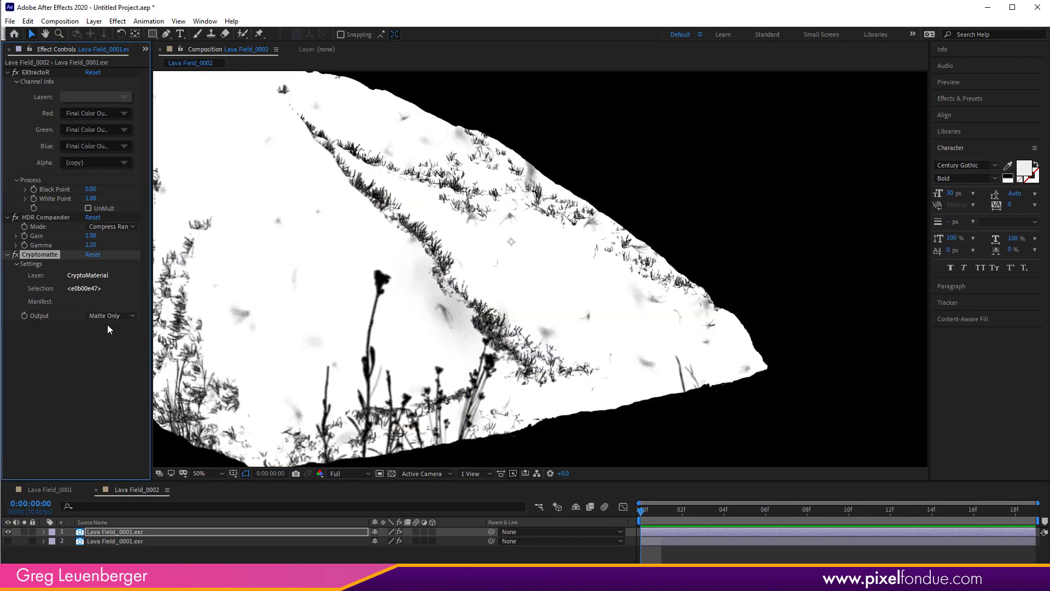
{"action": "left_click", "coordinate": [111, 316]}
{"action": "left_click", "coordinate": [116, 349]}
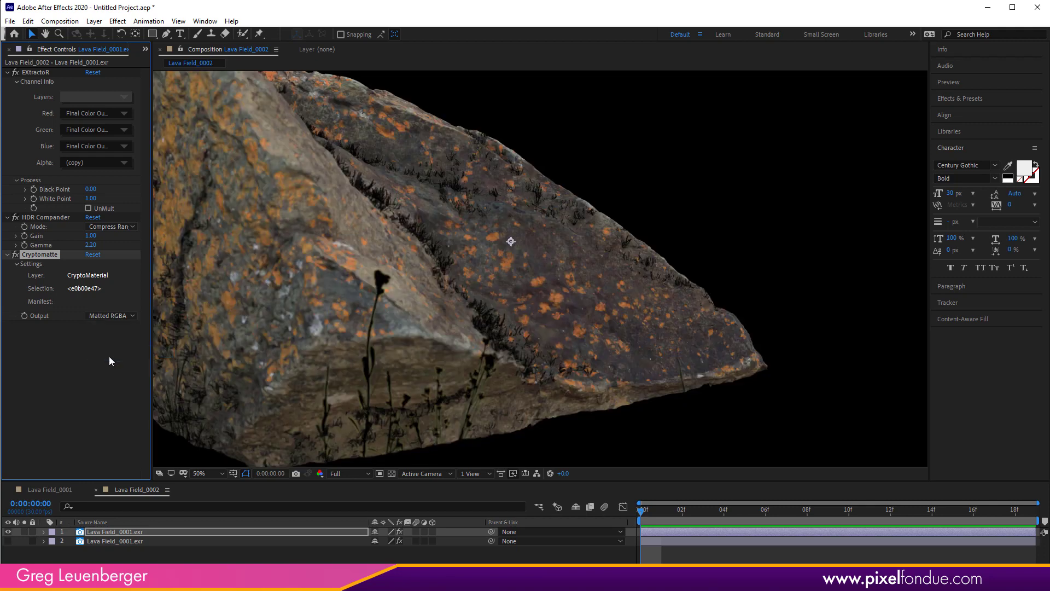
Step: Turn the visibility of the lower Lava Field_0001.exr layer back on
{"action": "key", "text": "h"}
{"action": "left_click", "coordinate": [356, 291]}
{"action": "key", "text": "v"}
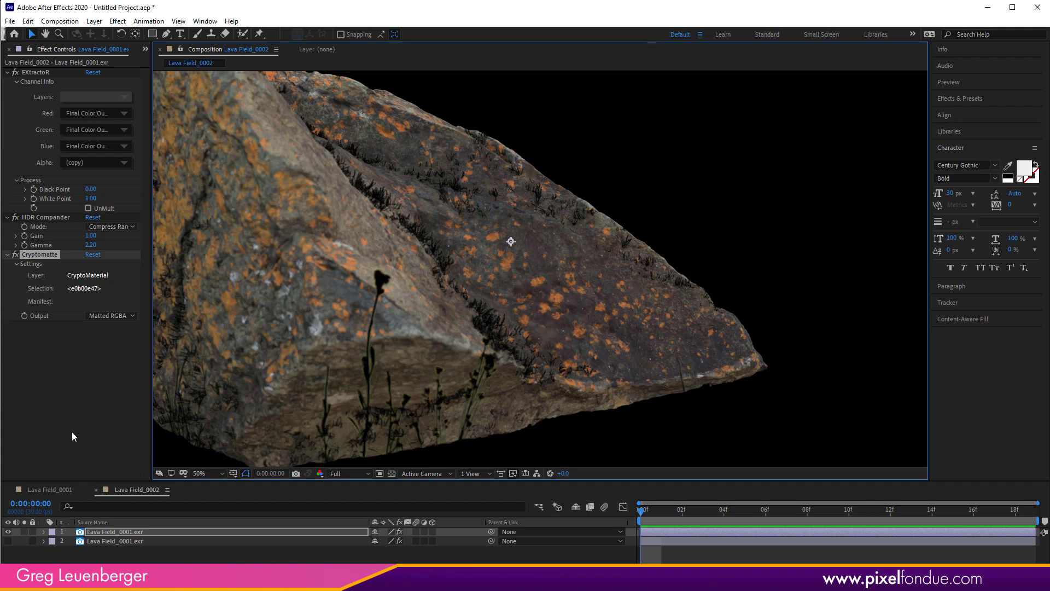
{"action": "left_click", "coordinate": [8, 541]}
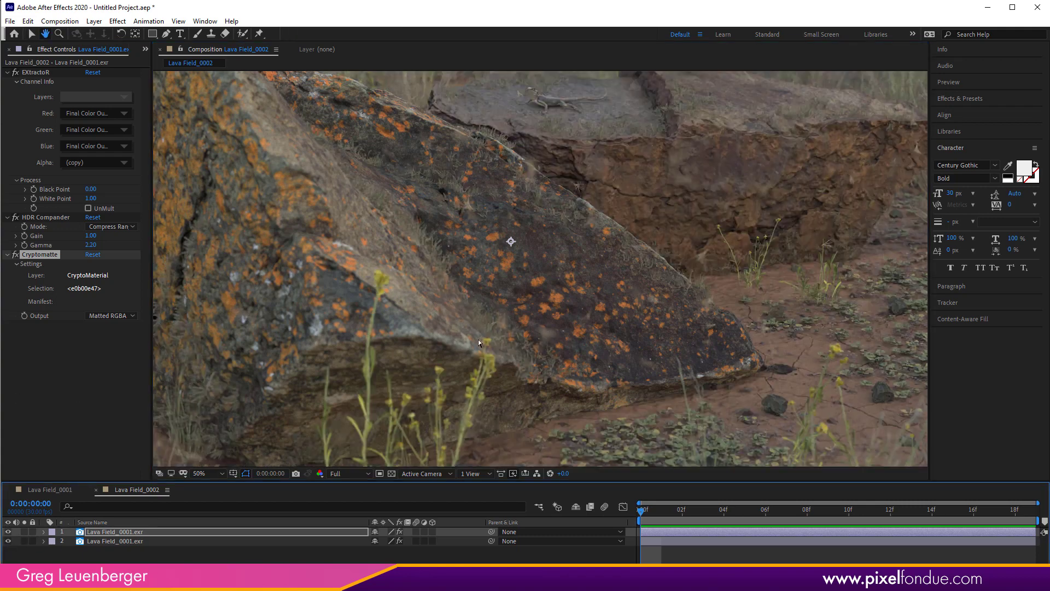
Step: Examine the combined layers at 50% across the front rock, its surrounding plants and the rear rock
{"action": "left_click", "coordinate": [54, 274]}
{"action": "middle_click_drag", "start_coordinate": [504, 378], "coordinate": [683, 219]}
{"action": "middle_click_drag", "start_coordinate": [640, 298], "coordinate": [406, 404]}
{"action": "key", "text": "v"}
{"action": "key", "text": "h"}
{"action": "left_click_drag", "start_coordinate": [514, 281], "coordinate": [658, 302]}
{"action": "key", "text": "v"}
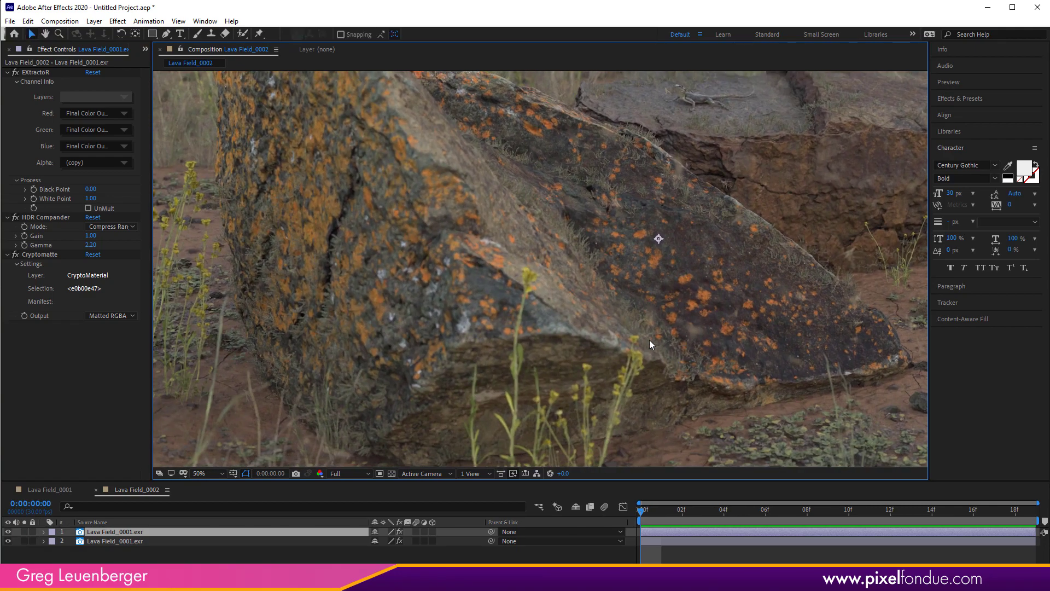
{"action": "left_click_drag", "start_coordinate": [740, 295], "coordinate": [472, 371]}
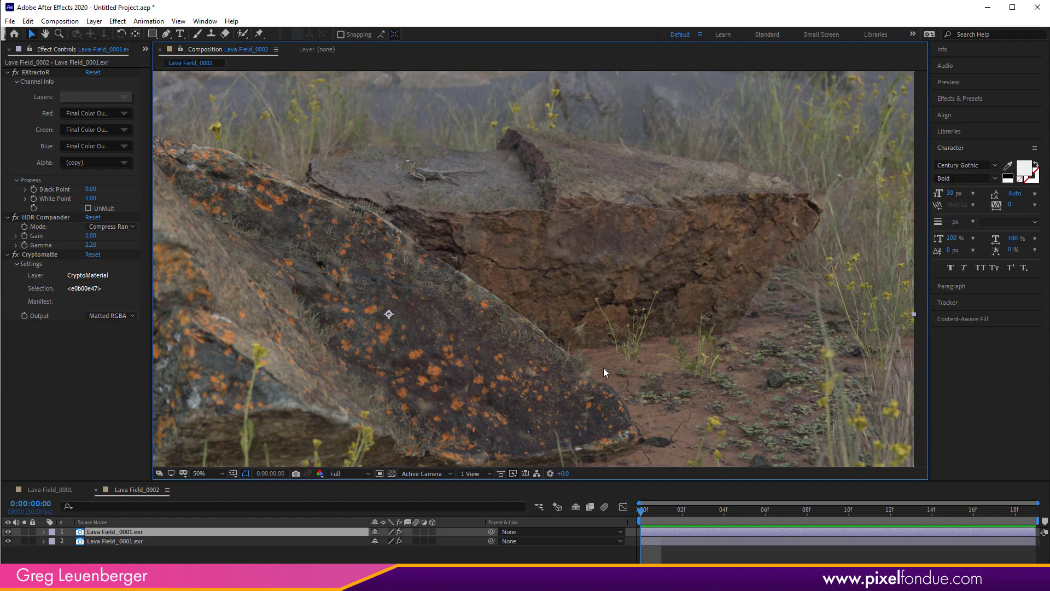
{"action": "middle_click_drag", "start_coordinate": [469, 357], "coordinate": [755, 351]}
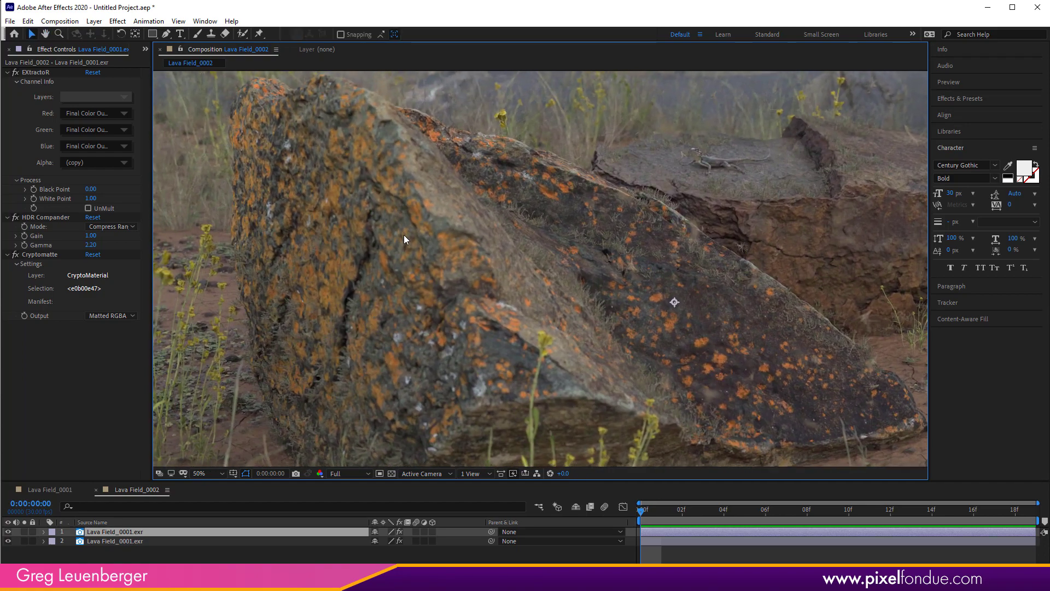
{"action": "mouse_move", "coordinate": [583, 332]}
{"action": "middle_mouse_down"}
{"action": "mouse_move", "coordinate": [580, 361]}
{"action": "mouse_move", "coordinate": [588, 342]}
{"action": "middle_mouse_up"}
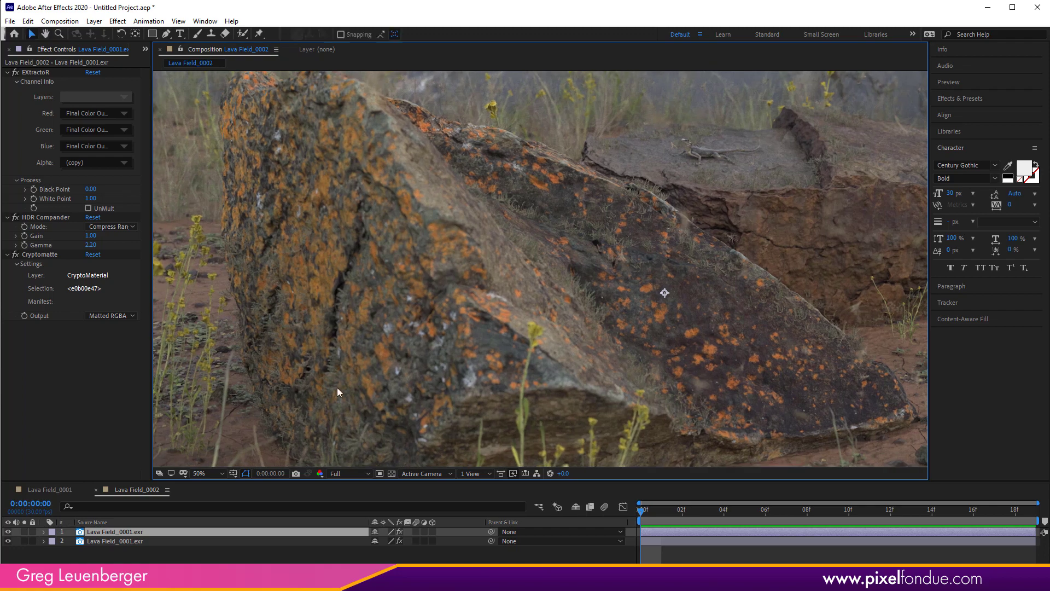
Step: Apply the Lumetri Color effect to the upper layer holding the isolated front rock
{"action": "left_click", "coordinate": [118, 21]}
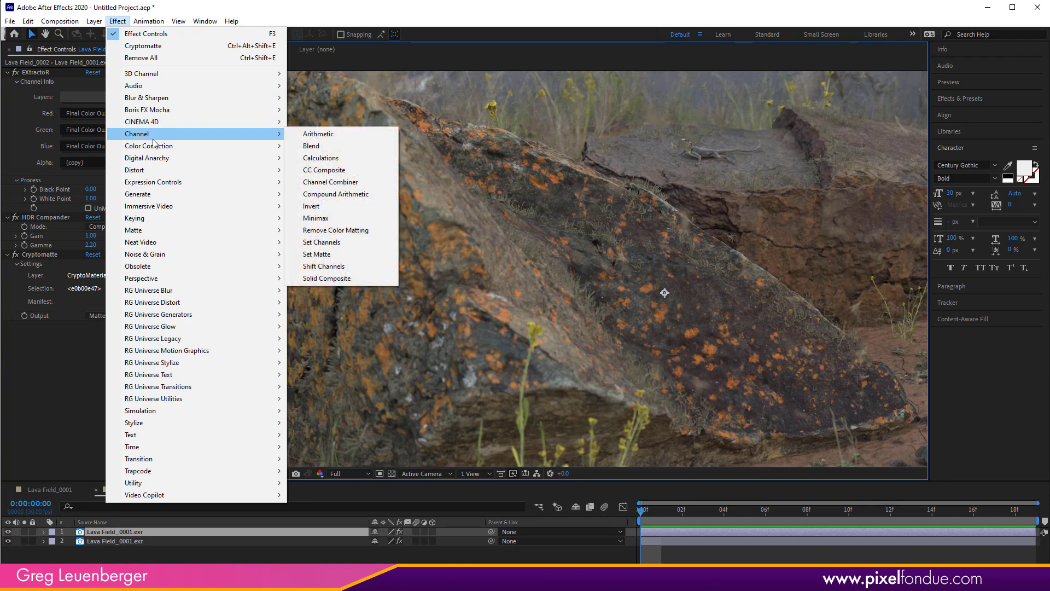
{"action": "mouse_move", "coordinate": [167, 151]}
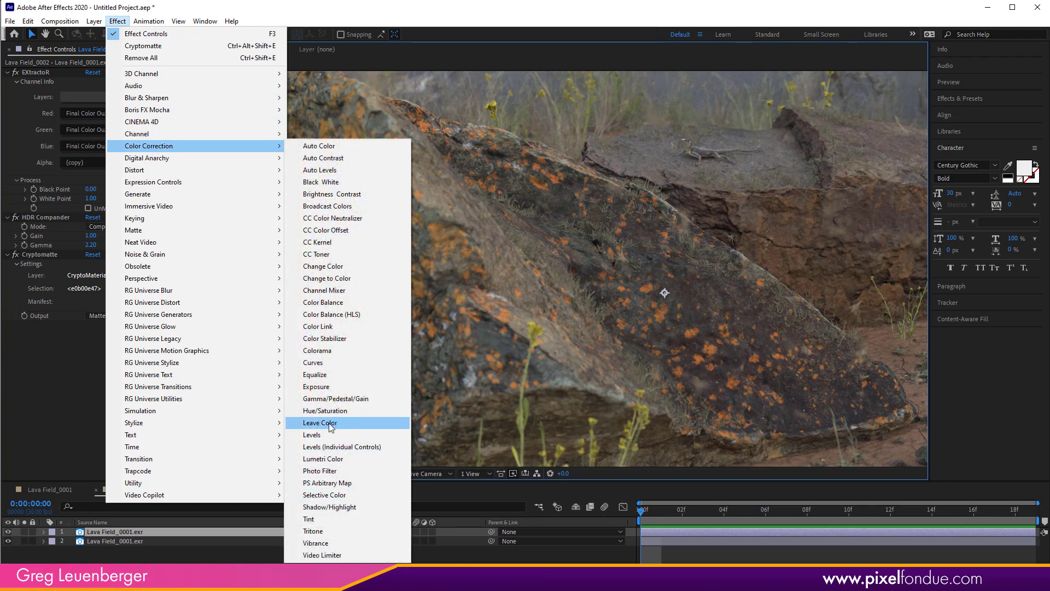
{"action": "left_click", "coordinate": [334, 460]}
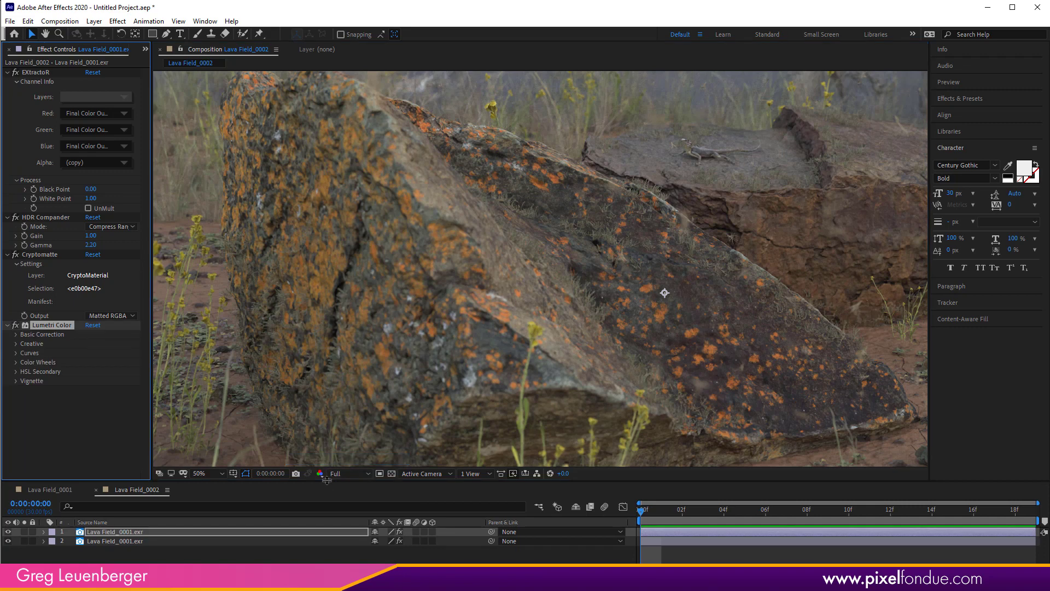
Step: Tint the front rock's shadows and midtones toward red with Lumetri's color wheels, and hide the graded layer to compare with the original
{"action": "left_click", "coordinate": [15, 362]}
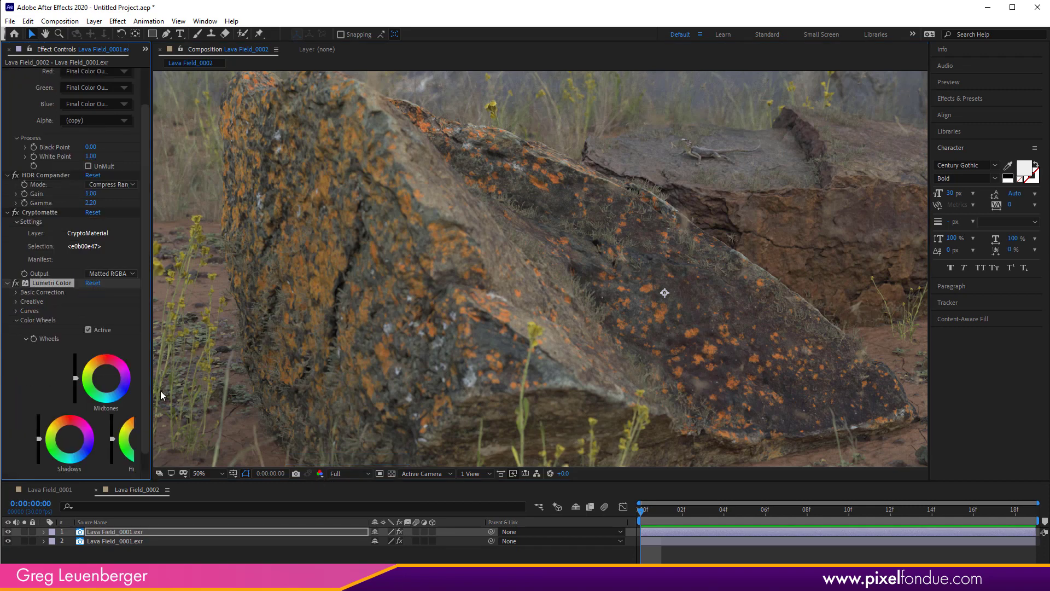
{"action": "left_click_drag", "start_coordinate": [149, 391], "coordinate": [214, 442]}
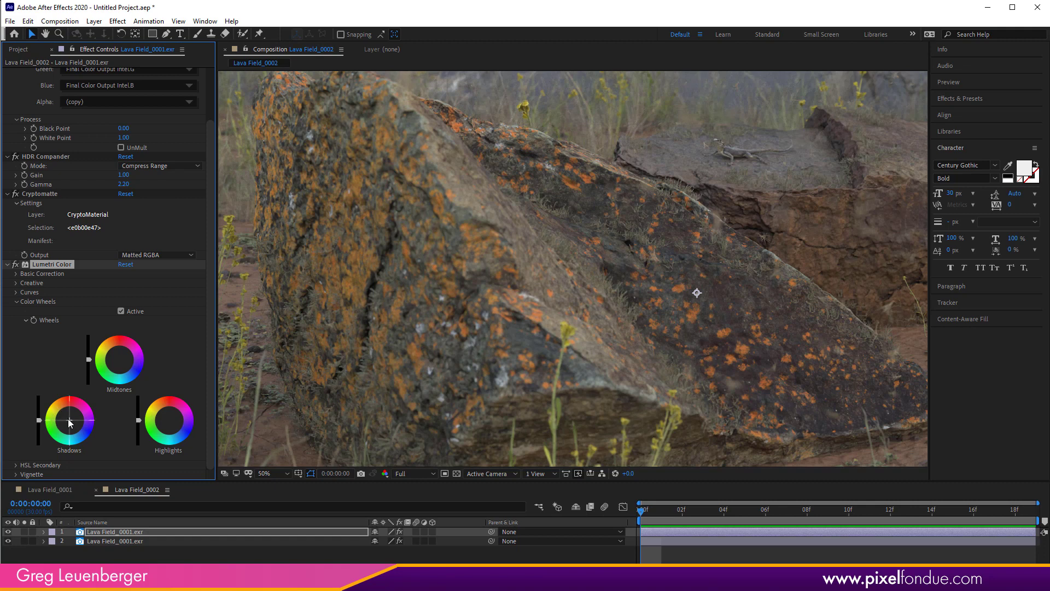
{"action": "left_click_drag", "start_coordinate": [69, 421], "coordinate": [69, 420]}
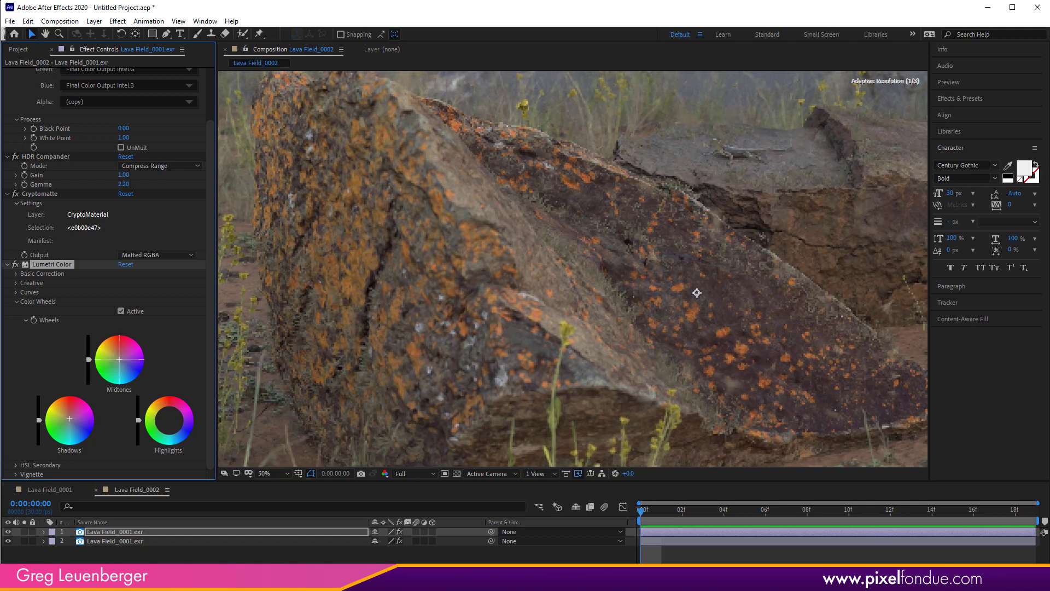
{"action": "left_click_drag", "start_coordinate": [121, 363], "coordinate": [124, 361]}
{"action": "left_click", "coordinate": [8, 532]}
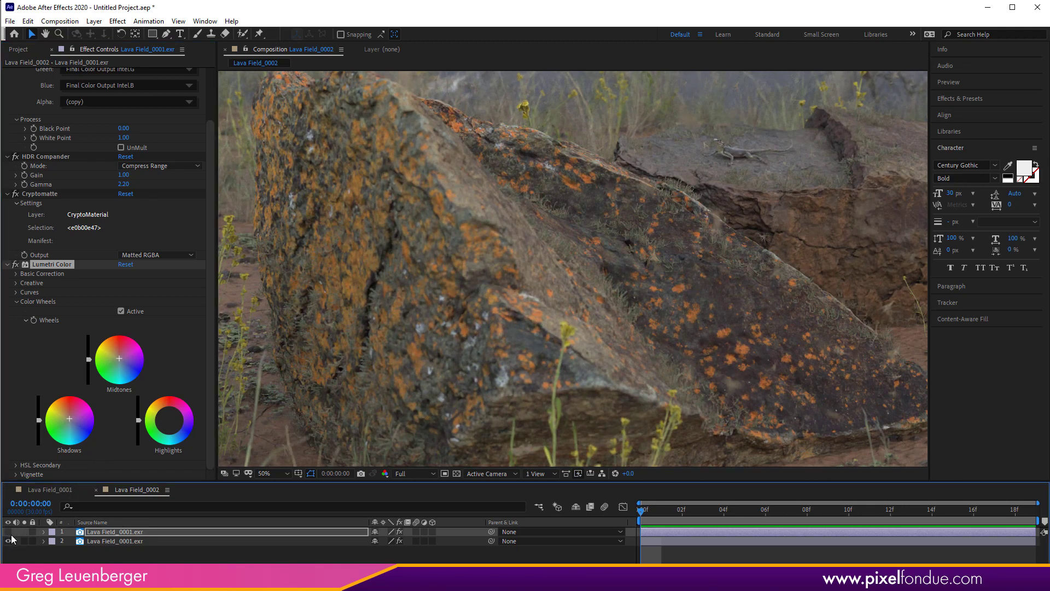
Step: Turn the graded front rock layer back on and fine-tune its midtones with Lumetri's color wheels
{"action": "left_click", "coordinate": [8, 532]}
{"action": "left_click_drag", "start_coordinate": [119, 358], "coordinate": [113, 363]}
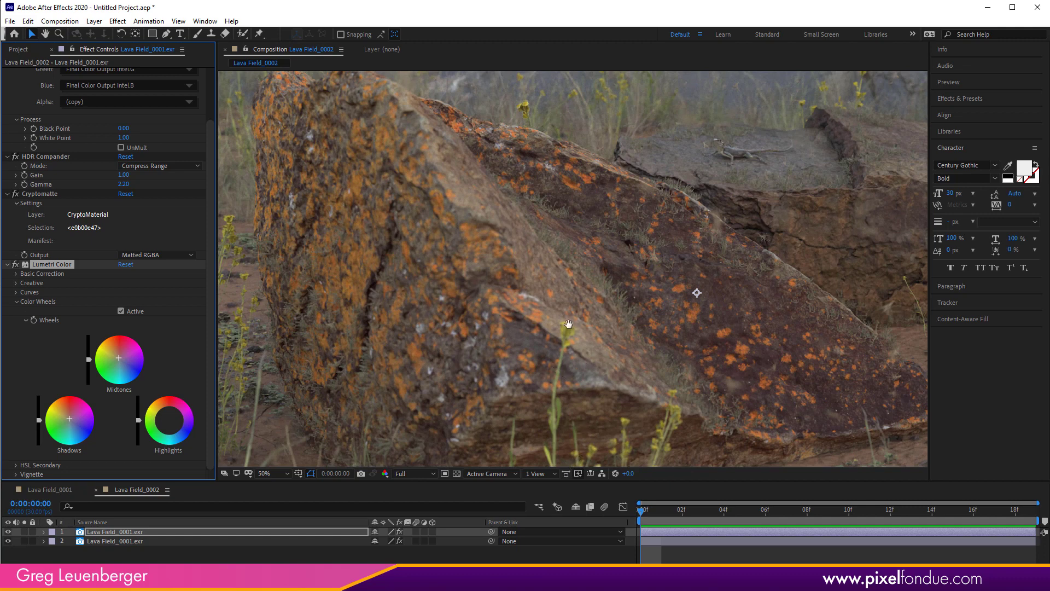
{"action": "middle_click_drag", "start_coordinate": [569, 324], "coordinate": [526, 458]}
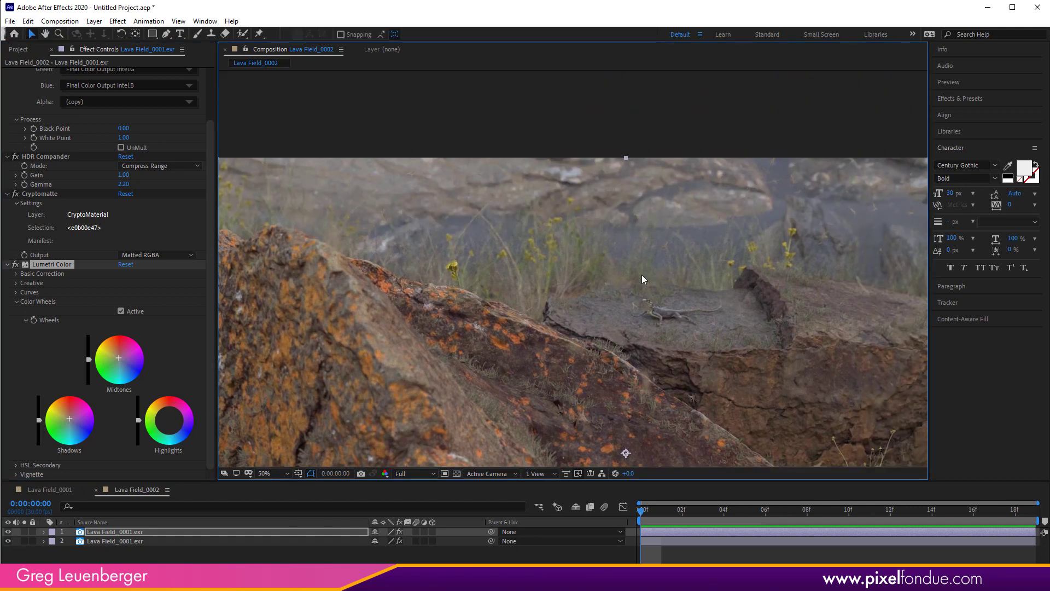
{"action": "middle_click_drag", "start_coordinate": [629, 324], "coordinate": [329, 230]}
{"action": "middle_click_drag", "start_coordinate": [578, 447], "coordinate": [590, 297]}
{"action": "key", "text": "v"}
{"action": "middle_click_drag", "start_coordinate": [553, 234], "coordinate": [662, 424]}
{"action": "middle_click_drag", "start_coordinate": [563, 262], "coordinate": [695, 249]}
Step: Duplicate the graded front rock layer and reset the Lumetri Color effect on the copy
{"action": "left_click", "coordinate": [128, 532]}
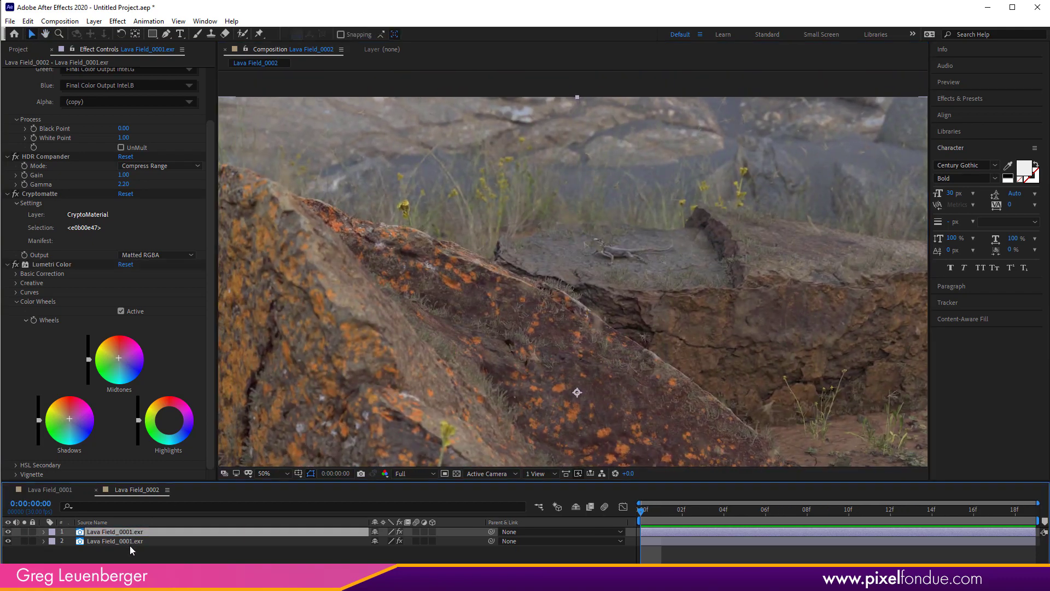
{"action": "key", "text": "ctrl+d"}
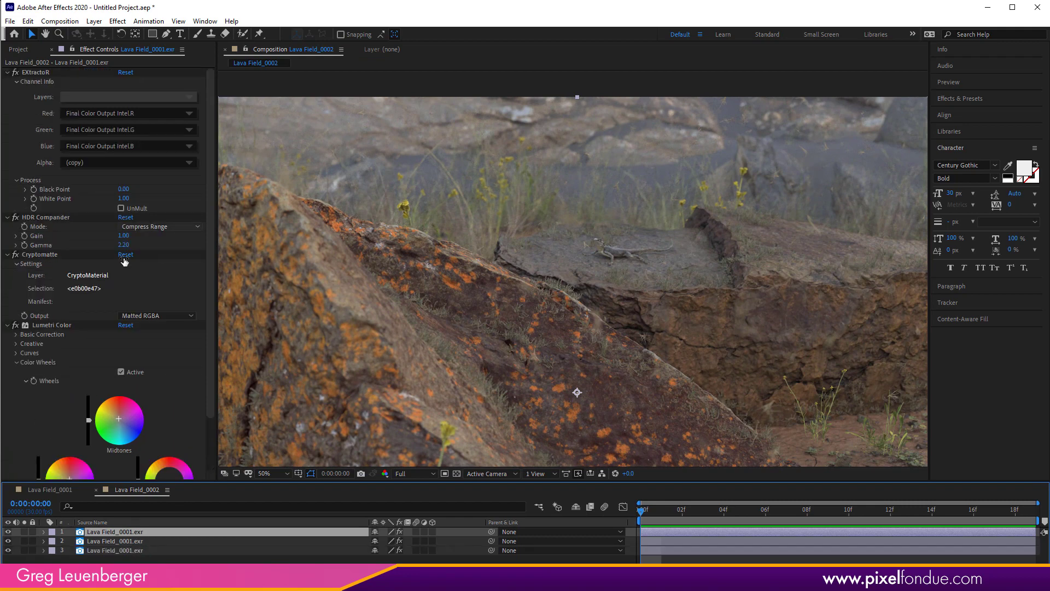
{"action": "left_click", "coordinate": [156, 317]}
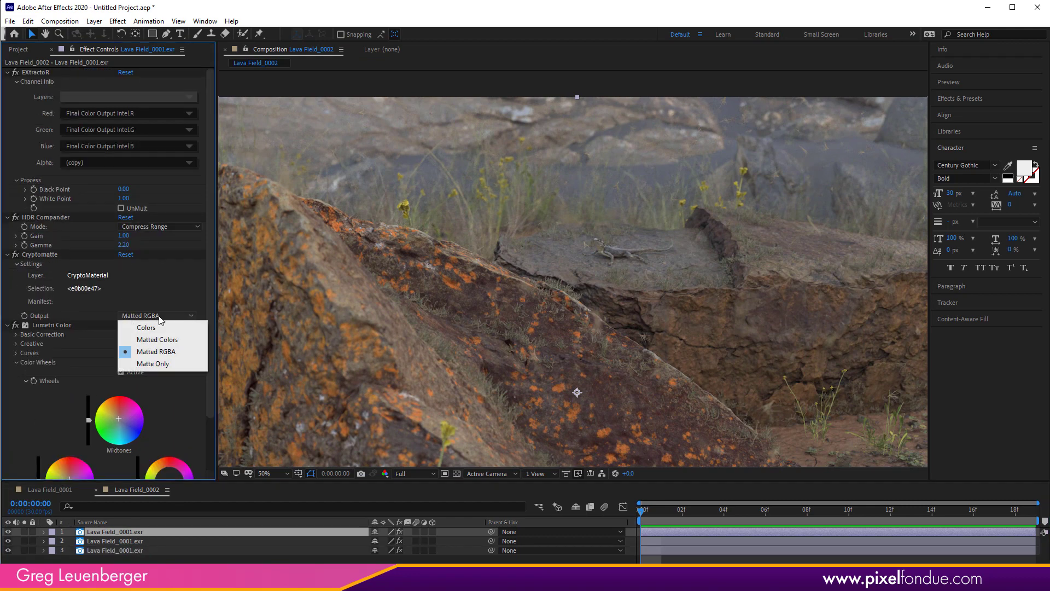
{"action": "left_click", "coordinate": [29, 411]}
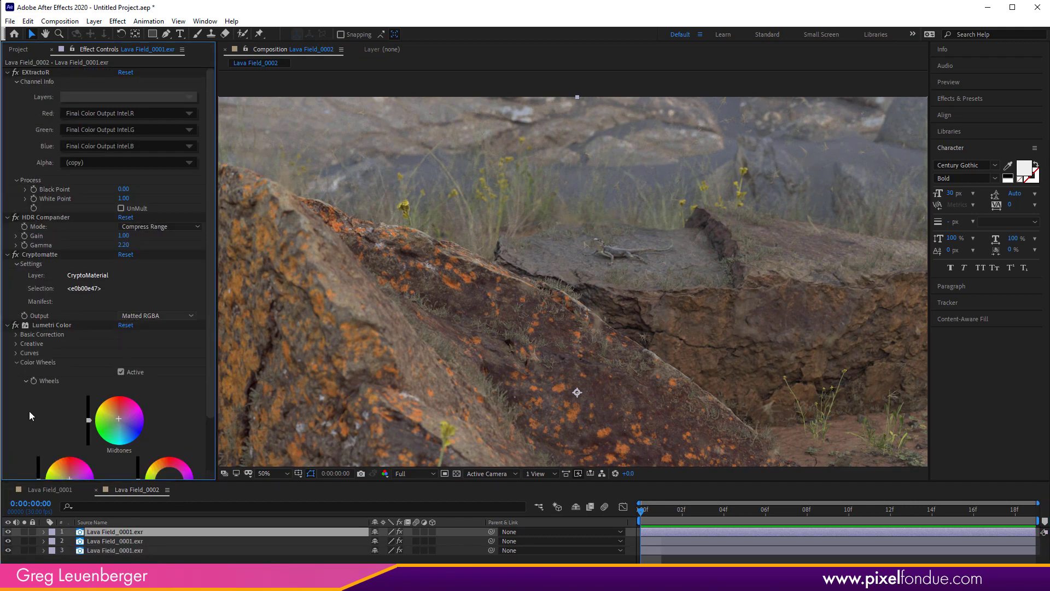
{"action": "left_click", "coordinate": [125, 326]}
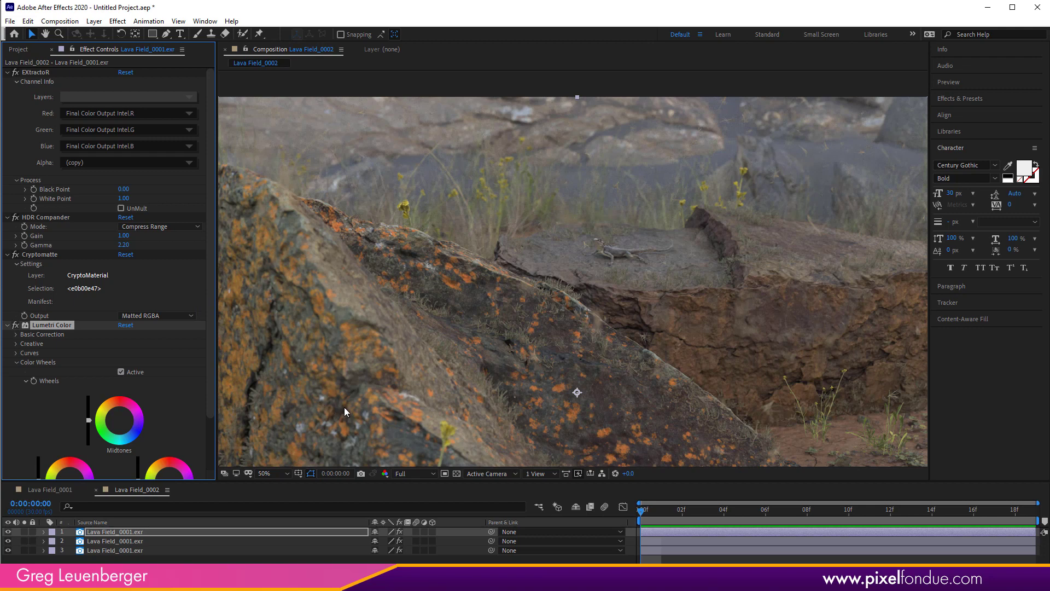
Step: Solo the copied layer, output Cryptomatte as Colors and pick the distant background rock as its selection
{"action": "left_click", "coordinate": [144, 318]}
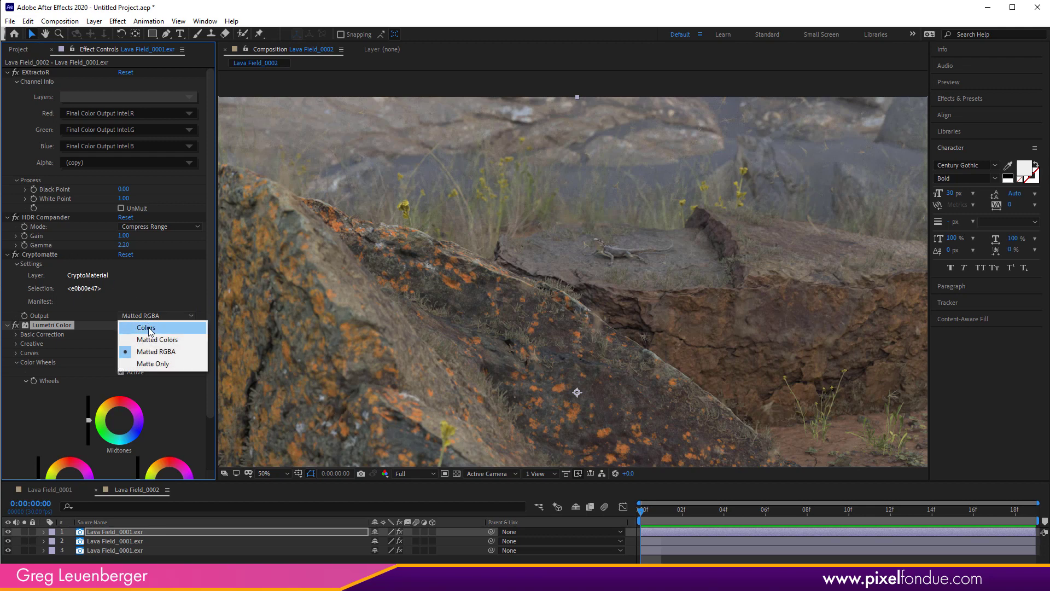
{"action": "left_click", "coordinate": [147, 328]}
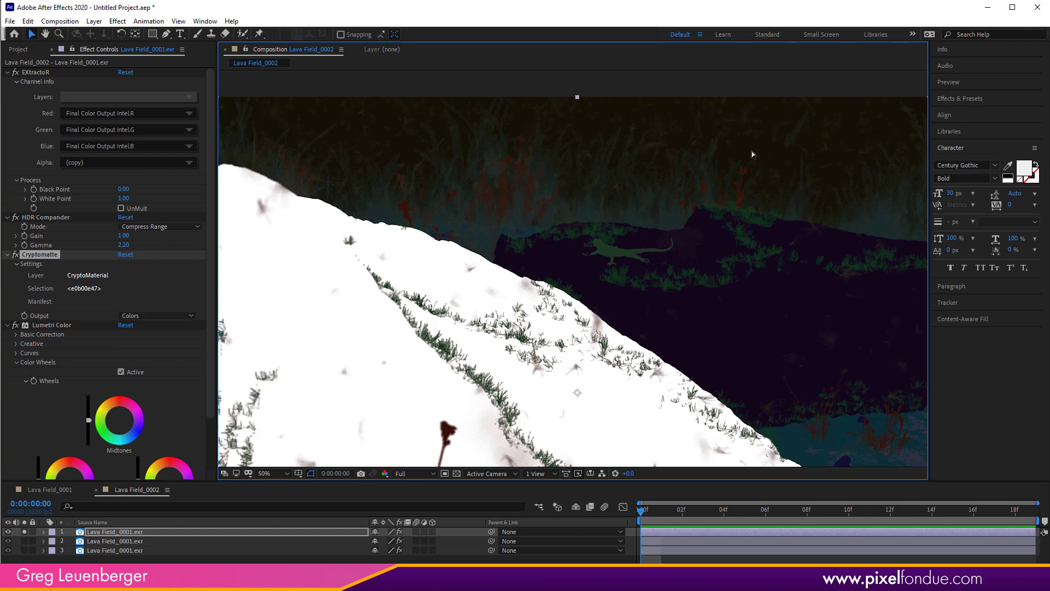
{"action": "left_click", "coordinate": [752, 150]}
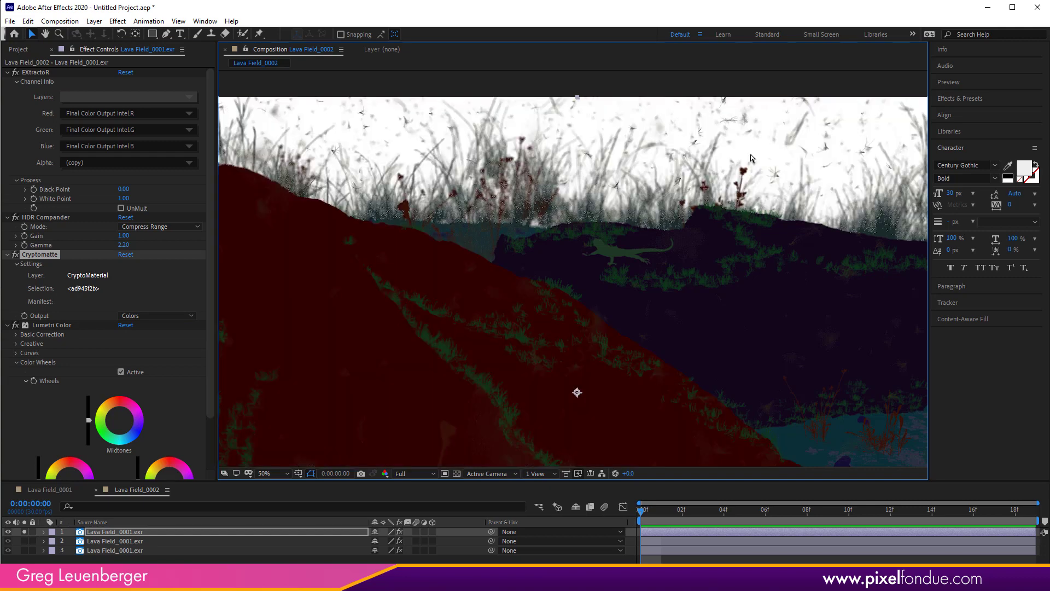
Step: Set the background layer's Cryptomatte output to Matted RGBA and compare it with the other layers by soloing
{"action": "left_click", "coordinate": [163, 318]}
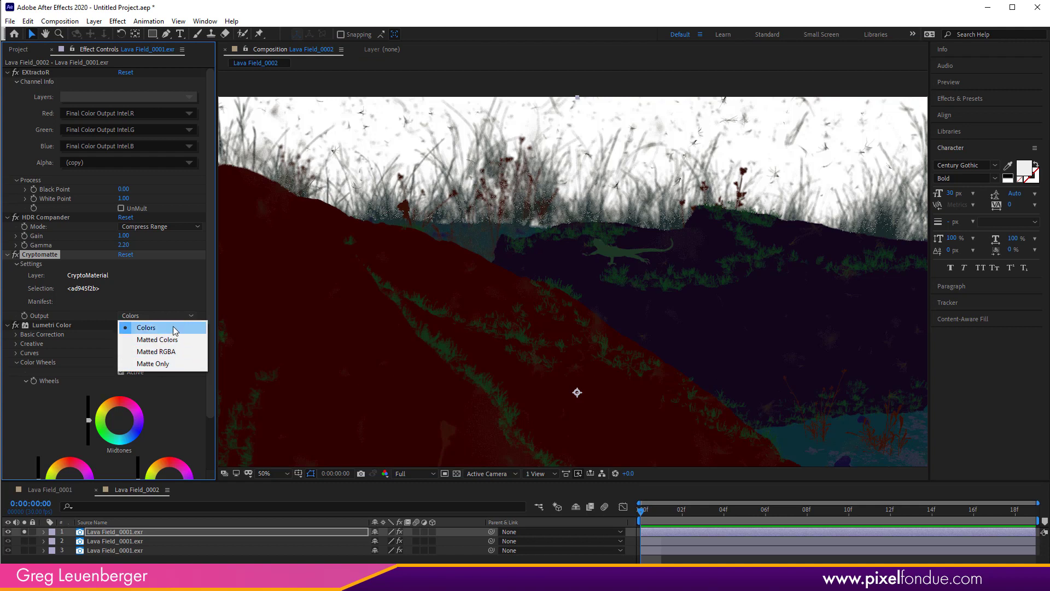
{"action": "left_click", "coordinate": [171, 356]}
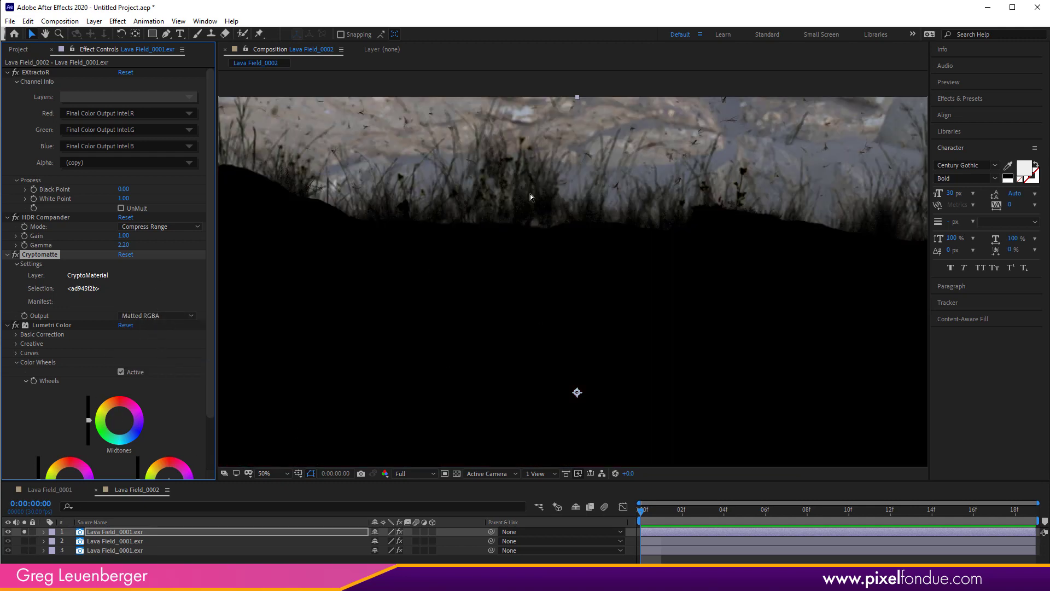
{"action": "left_click", "coordinate": [24, 540]}
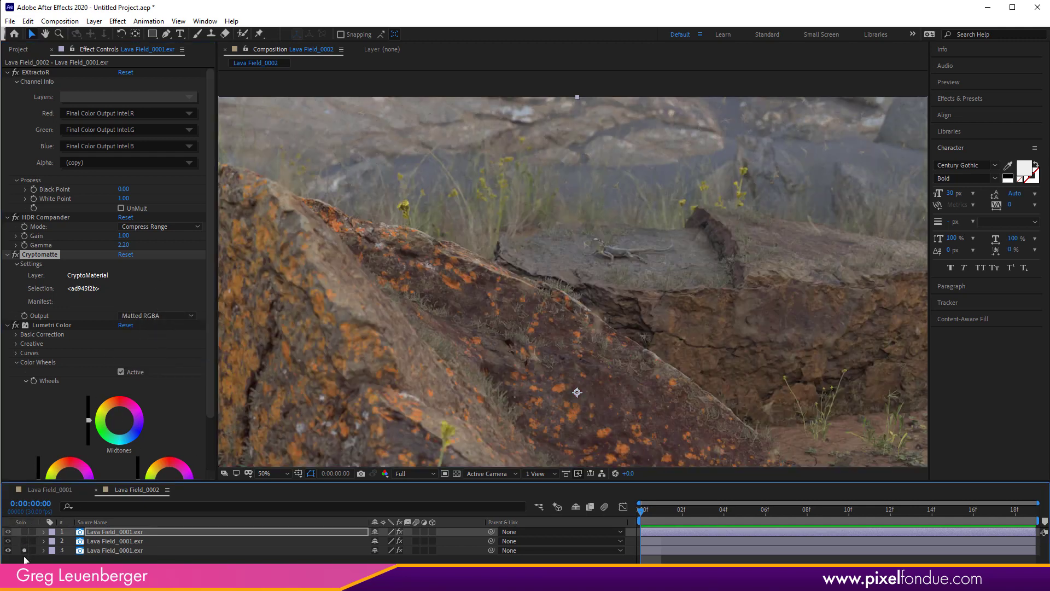
Step: Tint the background rock's midtones, shadows and highlights toward red with Lumetri's color wheels
{"action": "left_click_drag", "start_coordinate": [209, 369], "coordinate": [209, 421]}
{"action": "left_click", "coordinate": [119, 360]}
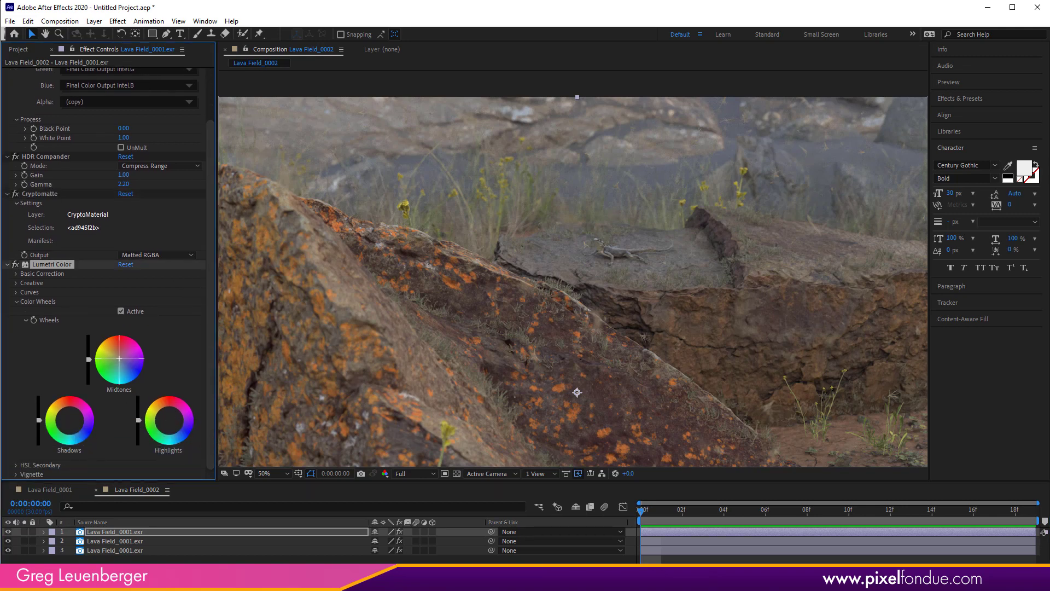
{"action": "left_click_drag", "start_coordinate": [119, 358], "coordinate": [118, 355]}
{"action": "left_click_drag", "start_coordinate": [69, 422], "coordinate": [69, 417]}
{"action": "left_click_drag", "start_coordinate": [169, 420], "coordinate": [169, 420]}
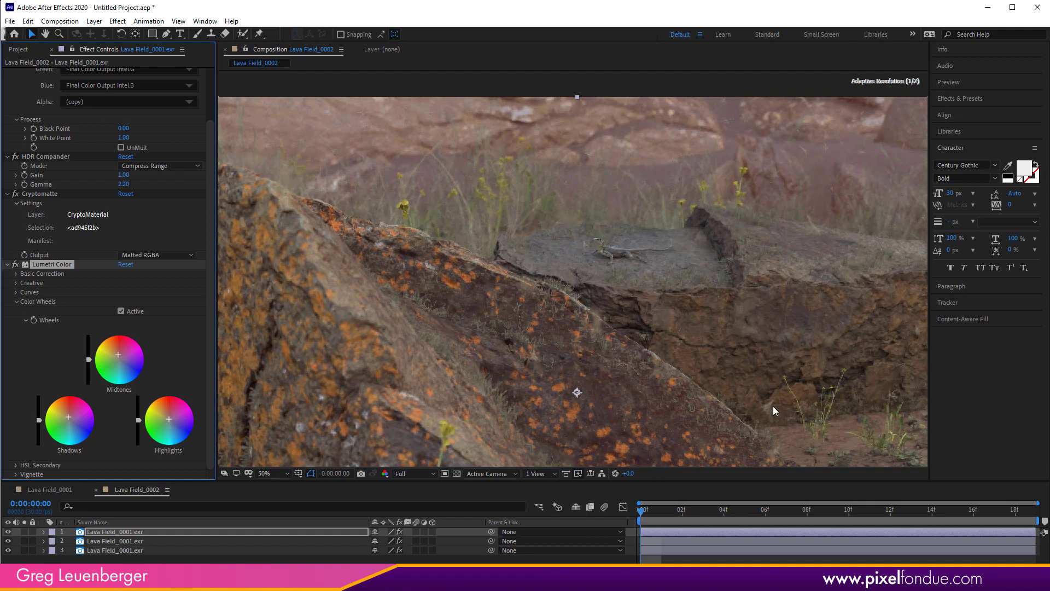
{"action": "key", "text": "space"}
{"action": "left_click_drag", "start_coordinate": [765, 423], "coordinate": [535, 425]}
{"action": "left_click_drag", "start_coordinate": [543, 357], "coordinate": [713, 366]}
{"action": "key", "text": "v"}
{"action": "left_click_drag", "start_coordinate": [121, 356], "coordinate": [119, 355]}
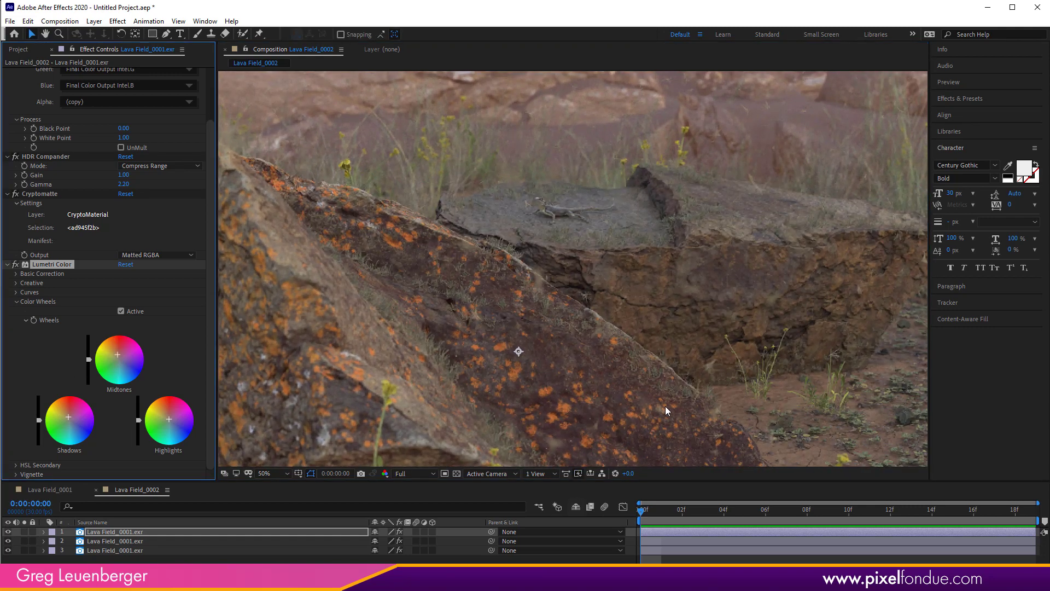
Step: Examine the graded composite at 100% across the ground, the front rock's edges, the lizard rock and the background
{"action": "key", "text": "h"}
{"action": "left_click_drag", "start_coordinate": [659, 429], "coordinate": [582, 218]}
{"action": "scroll", "coordinate": [595, 343], "scroll_direction": "up", "scroll_amount": 1}
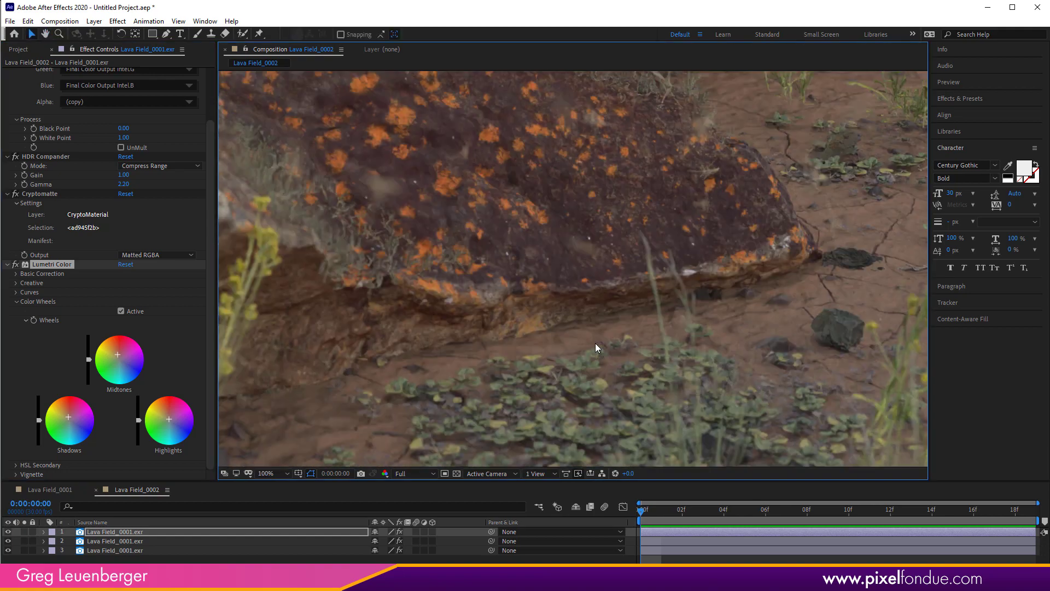
{"action": "middle_click_drag", "start_coordinate": [708, 253], "coordinate": [441, 409]}
{"action": "middle_click_drag", "start_coordinate": [768, 295], "coordinate": [574, 289]}
{"action": "middle_click_drag", "start_coordinate": [572, 203], "coordinate": [788, 375]}
{"action": "middle_click_drag", "start_coordinate": [689, 297], "coordinate": [674, 334]}
{"action": "left_click_drag", "start_coordinate": [674, 334], "coordinate": [821, 339]}
{"action": "key", "text": "v"}
{"action": "key", "text": "h"}
{"action": "left_click_drag", "start_coordinate": [459, 249], "coordinate": [668, 290]}
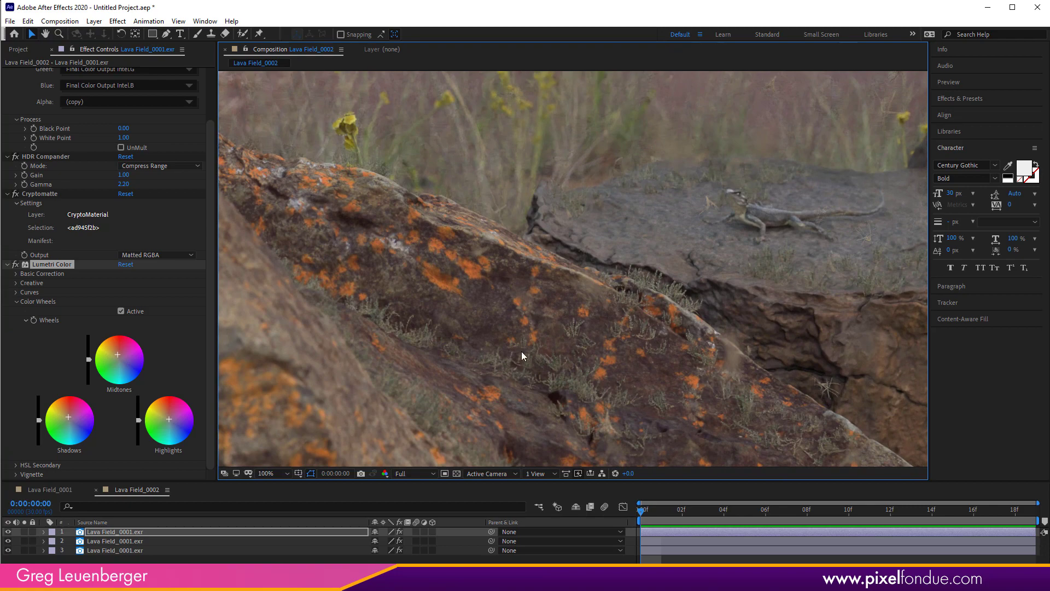
{"action": "left_click_drag", "start_coordinate": [518, 356], "coordinate": [793, 352]}
{"action": "left_click_drag", "start_coordinate": [261, 116], "coordinate": [453, 203]}
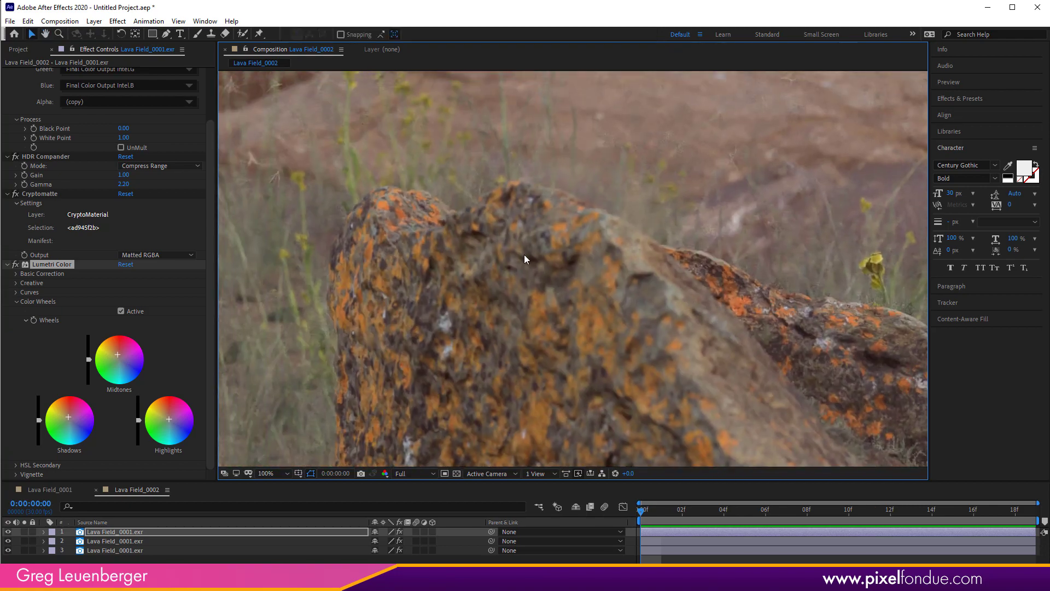
{"action": "left_click_drag", "start_coordinate": [765, 353], "coordinate": [414, 201]}
{"action": "left_click_drag", "start_coordinate": [876, 378], "coordinate": [553, 272]}
{"action": "left_click_drag", "start_coordinate": [903, 438], "coordinate": [339, 195]}
{"action": "left_click_drag", "start_coordinate": [551, 275], "coordinate": [604, 270]}
{"action": "key", "text": "v"}
Step: Duplicate the graded background layer and reset the Lumetri Color effect on the new copy
{"action": "left_click", "coordinate": [110, 531]}
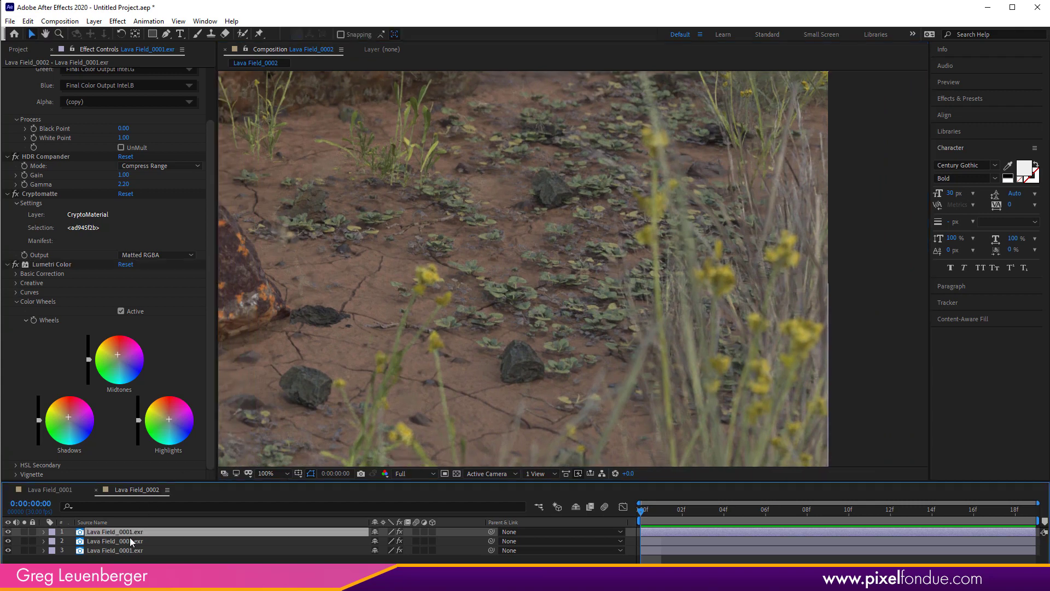
{"action": "key", "text": "ctrl+d"}
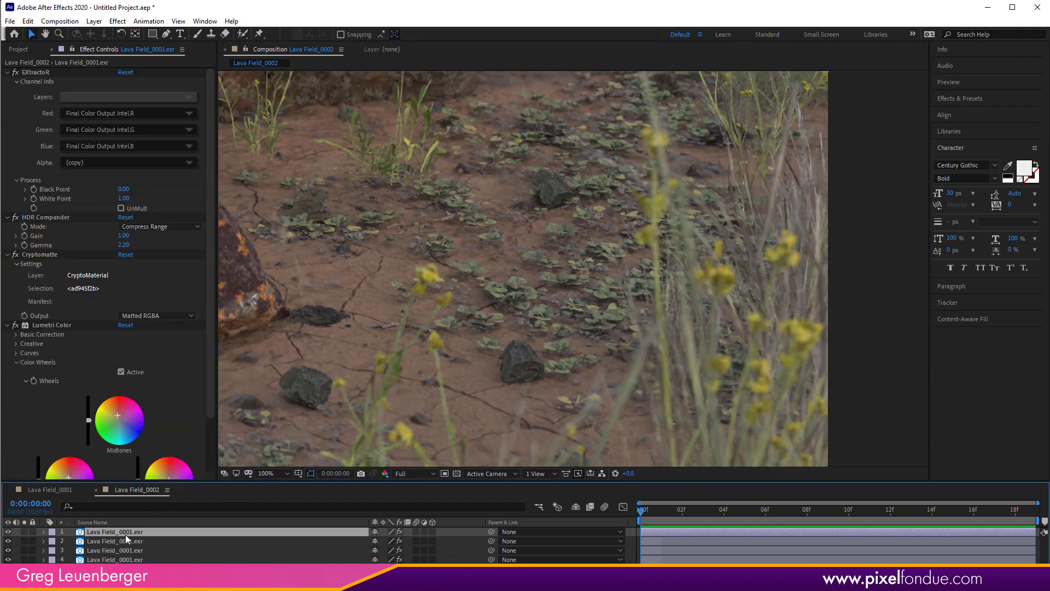
{"action": "left_click", "coordinate": [127, 324]}
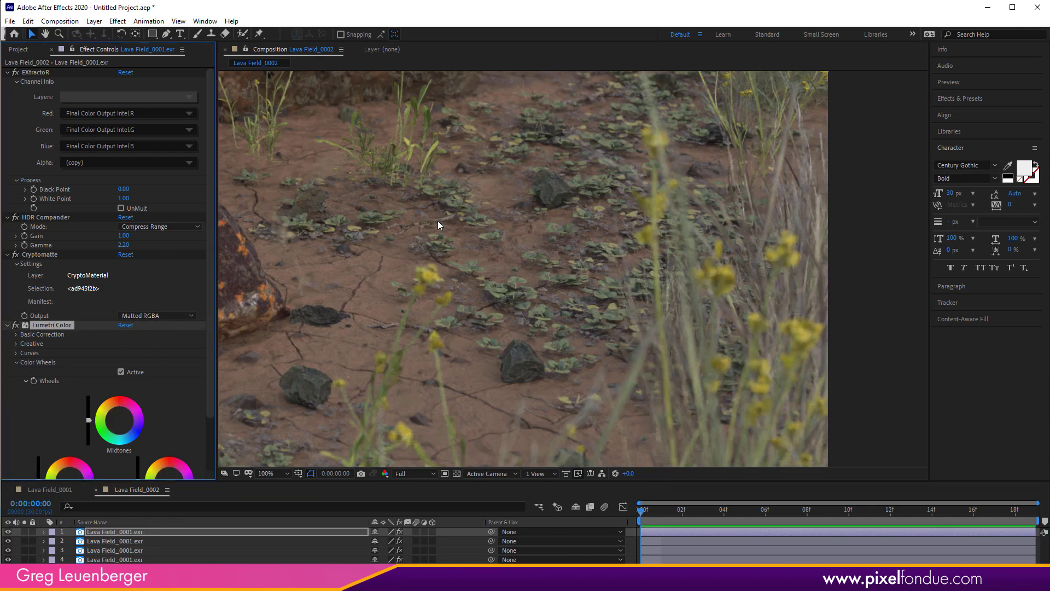
Step: Change the new copy's Cryptomatte selection to the ground plants and yellow-flowered stems, and check the matte by soloing the layer
{"action": "left_click", "coordinate": [48, 255]}
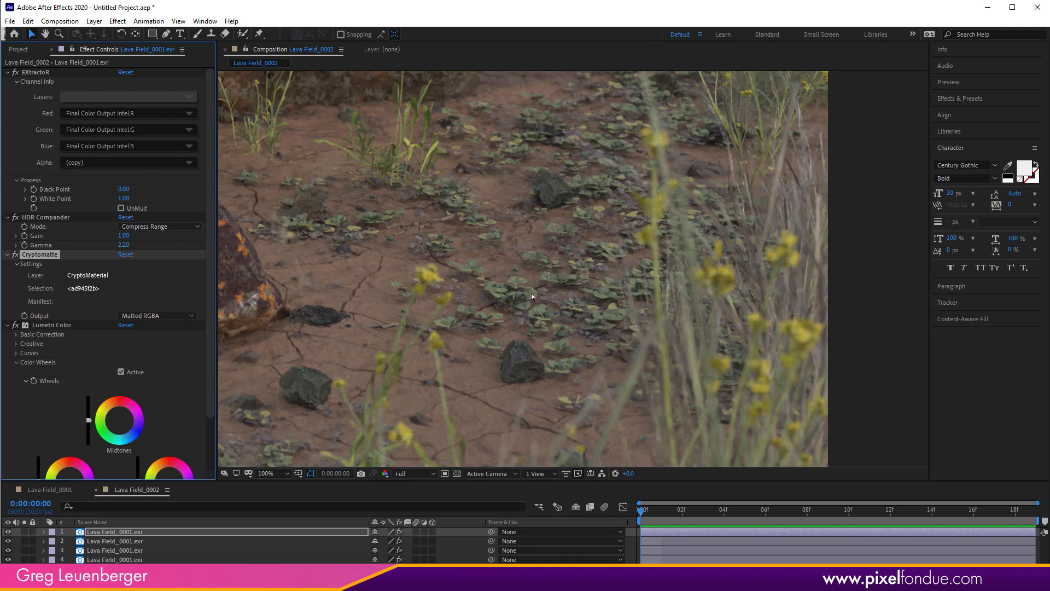
{"action": "left_click", "coordinate": [24, 531]}
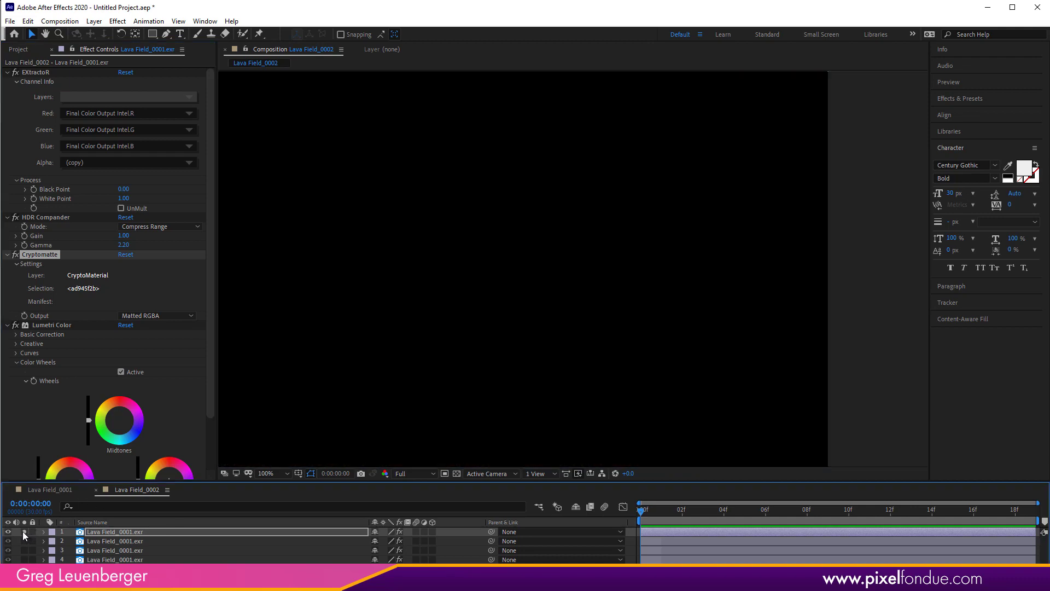
{"action": "left_click", "coordinate": [24, 531]}
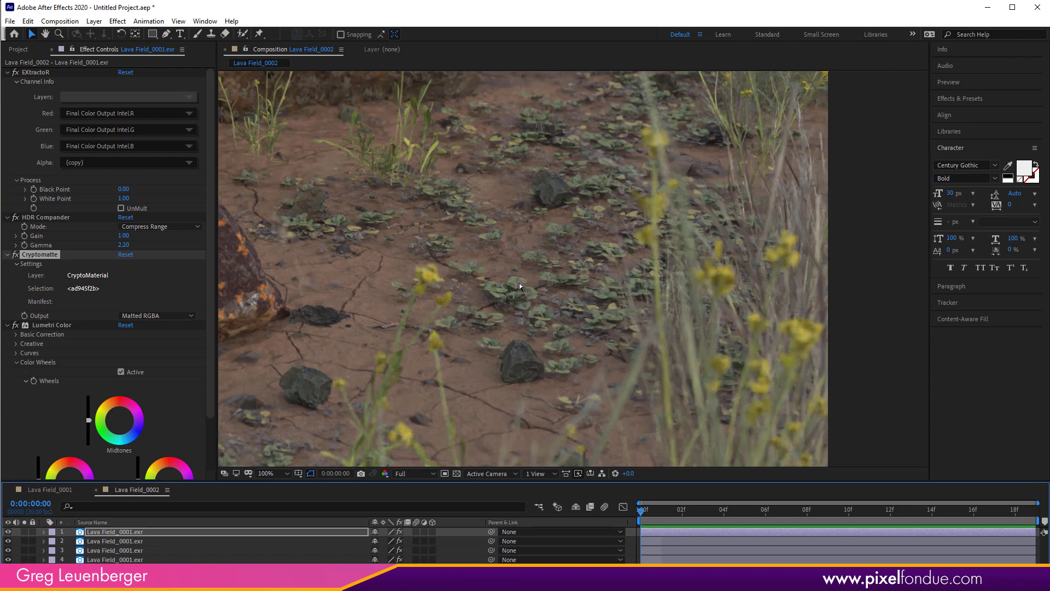
{"action": "left_click", "coordinate": [720, 288]}
{"action": "left_click", "coordinate": [713, 288], "text": "shift"}
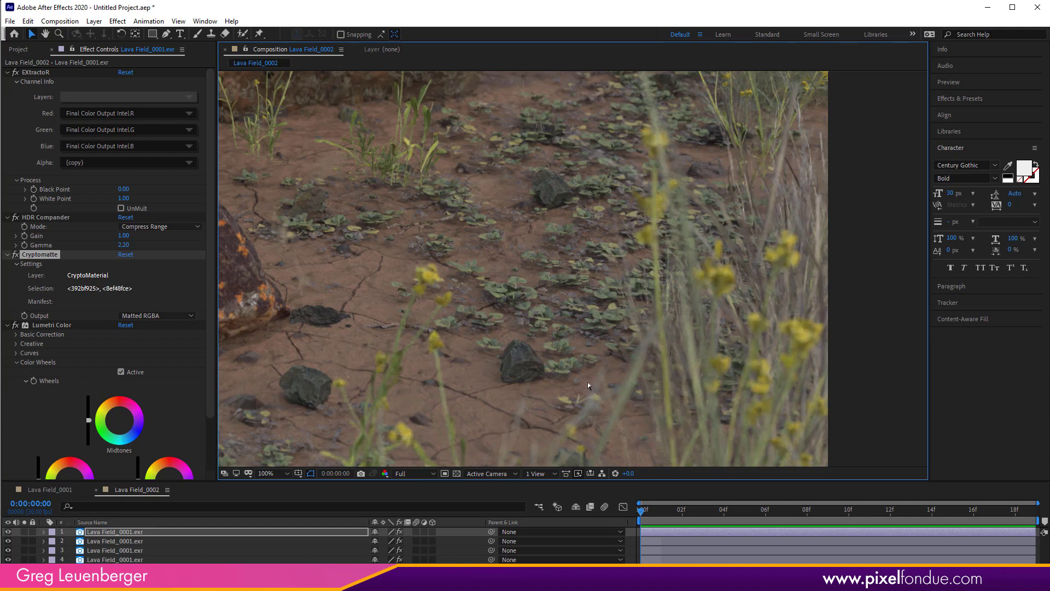
{"action": "left_click", "coordinate": [24, 531]}
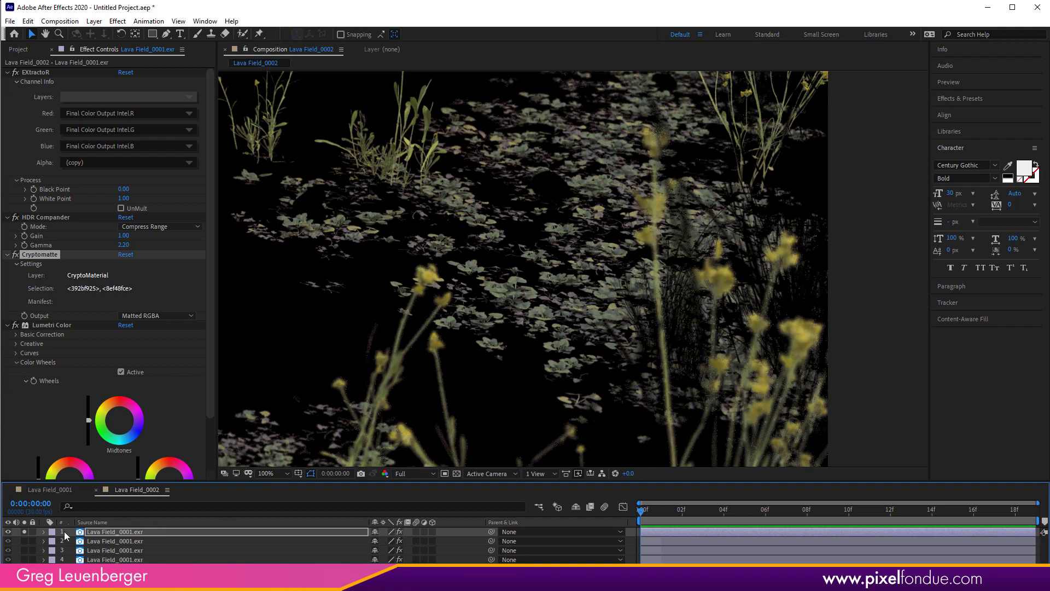
{"action": "left_click", "coordinate": [24, 531]}
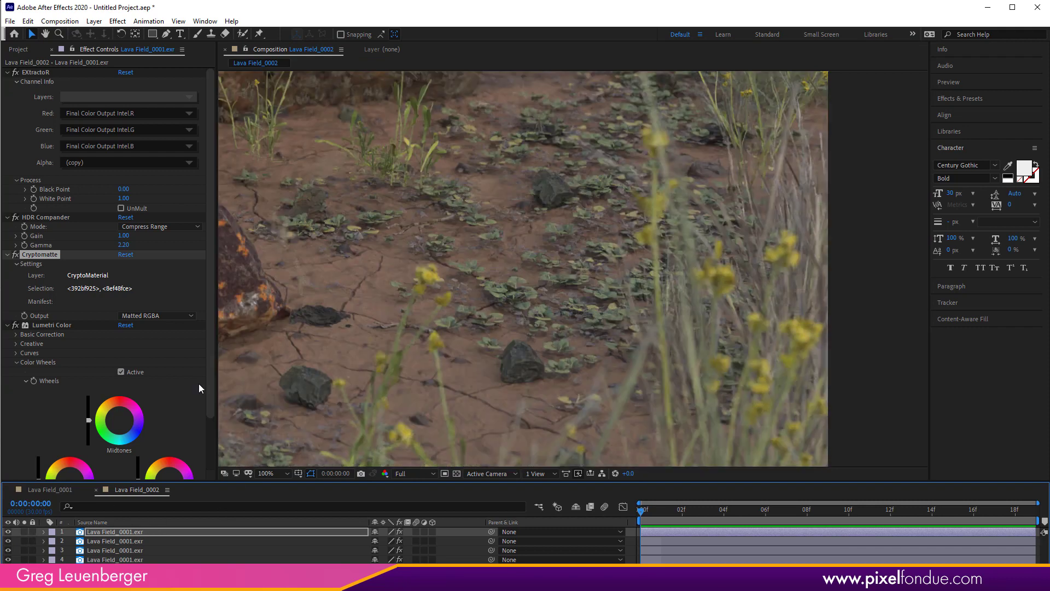
Step: Set the plants' Lumetri Creative saturation to 115 and vibrance to 40, and toggle the effect to compare
{"action": "left_click", "coordinate": [15, 343]}
{"action": "scroll", "coordinate": [181, 351], "scroll_direction": "down", "scroll_amount": 3}
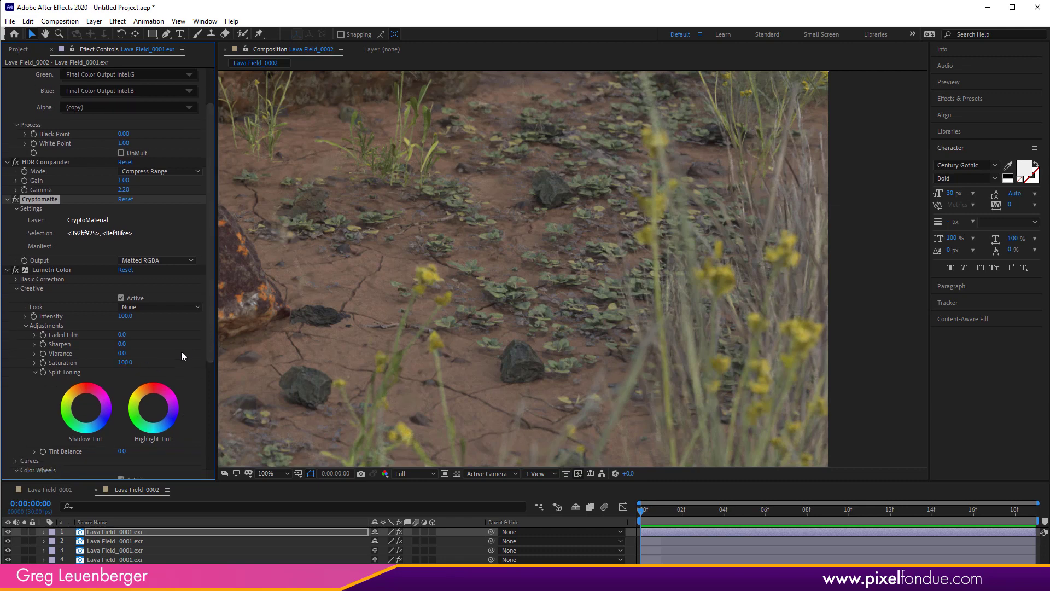
{"action": "left_click", "coordinate": [126, 364]}
{"action": "type", "text": "115"}
{"action": "key", "text": "Return"}
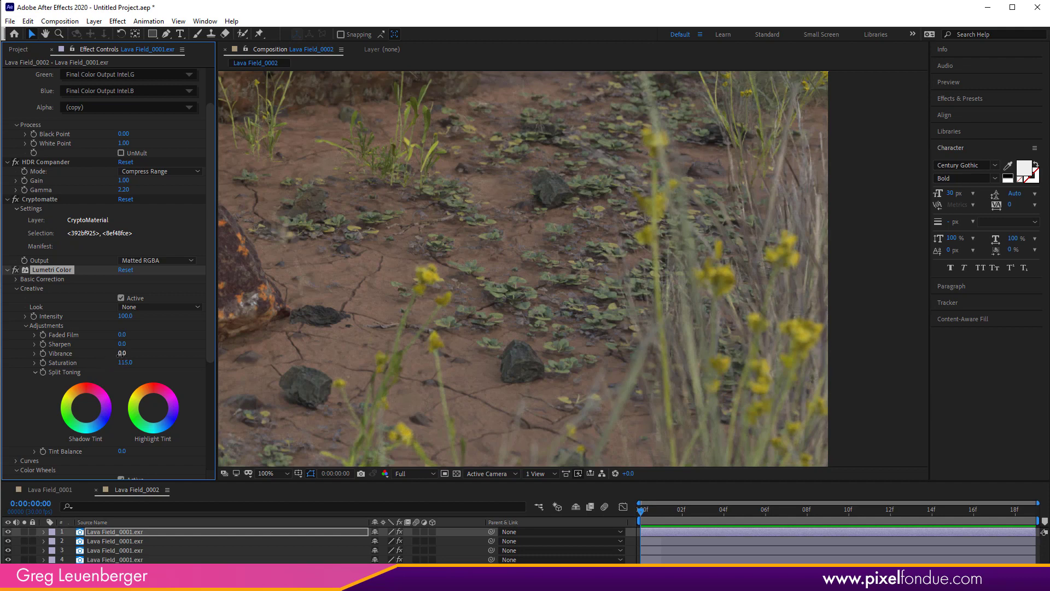
{"action": "type", "text": "40"}
{"action": "key", "text": "Return"}
{"action": "left_click", "coordinate": [16, 270]}
{"action": "left_click", "coordinate": [12, 277]}
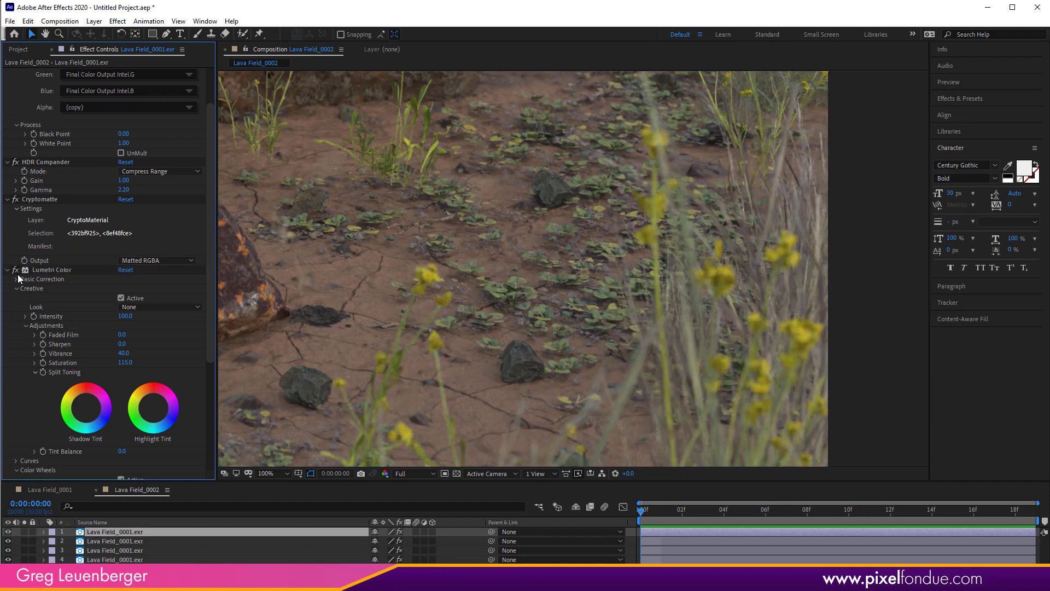
Step: Solo the plants layer and shift its Lumetri Color midtones wheel slightly toward green
{"action": "left_click", "coordinate": [24, 532]}
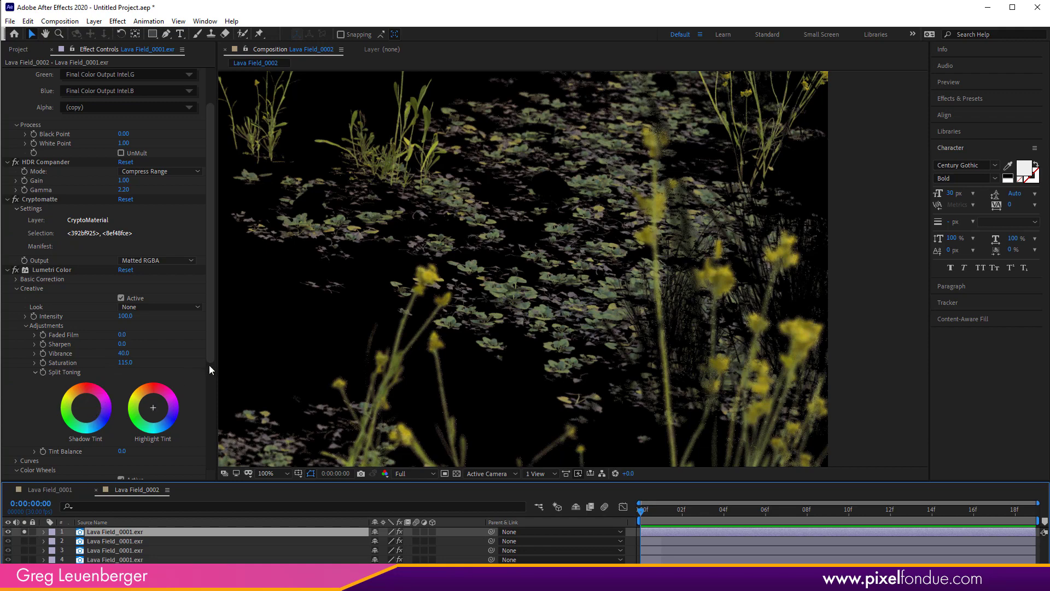
{"action": "left_click_drag", "start_coordinate": [209, 358], "coordinate": [205, 459]}
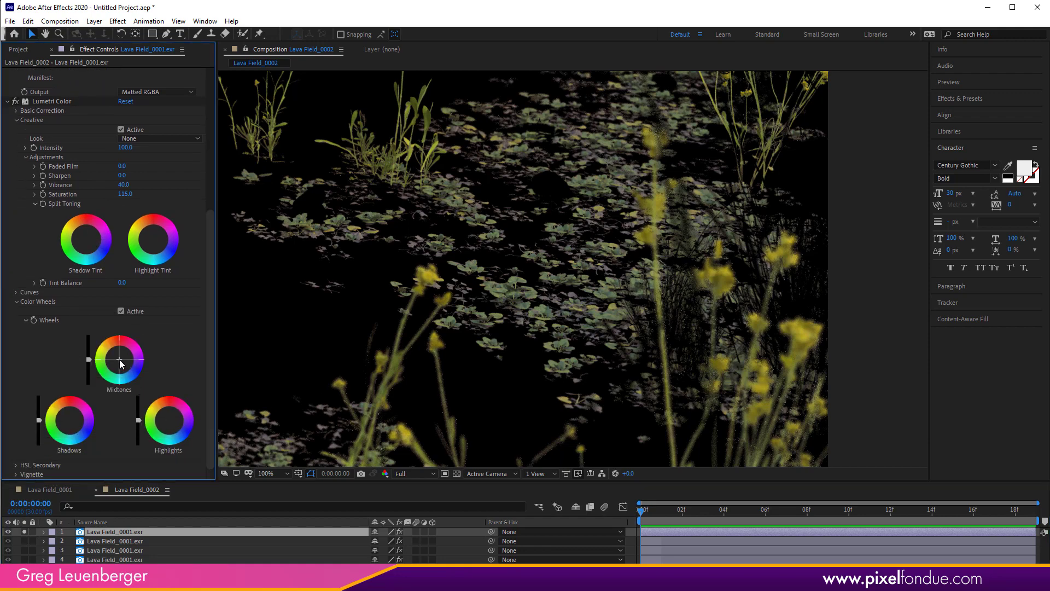
{"action": "left_click_drag", "start_coordinate": [121, 361], "coordinate": [117, 360]}
{"action": "double_click", "coordinate": [101, 365]}
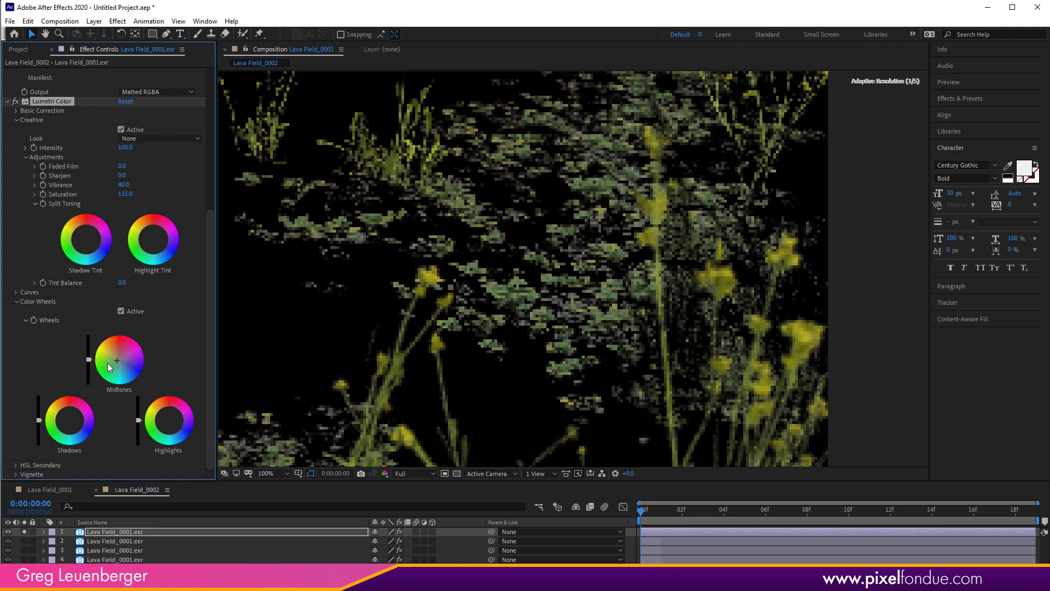
Step: Set the plants' Lumetri Creative vibrance to 70 and unsolo the layer
{"action": "left_click", "coordinate": [124, 184]}
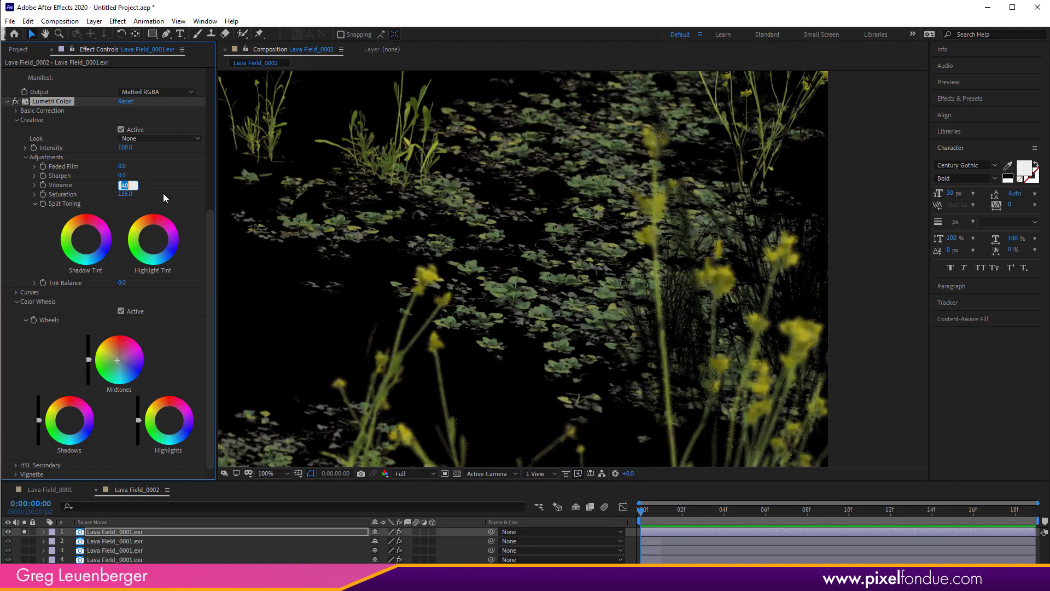
{"action": "type", "text": "70"}
{"action": "key", "text": "Return"}
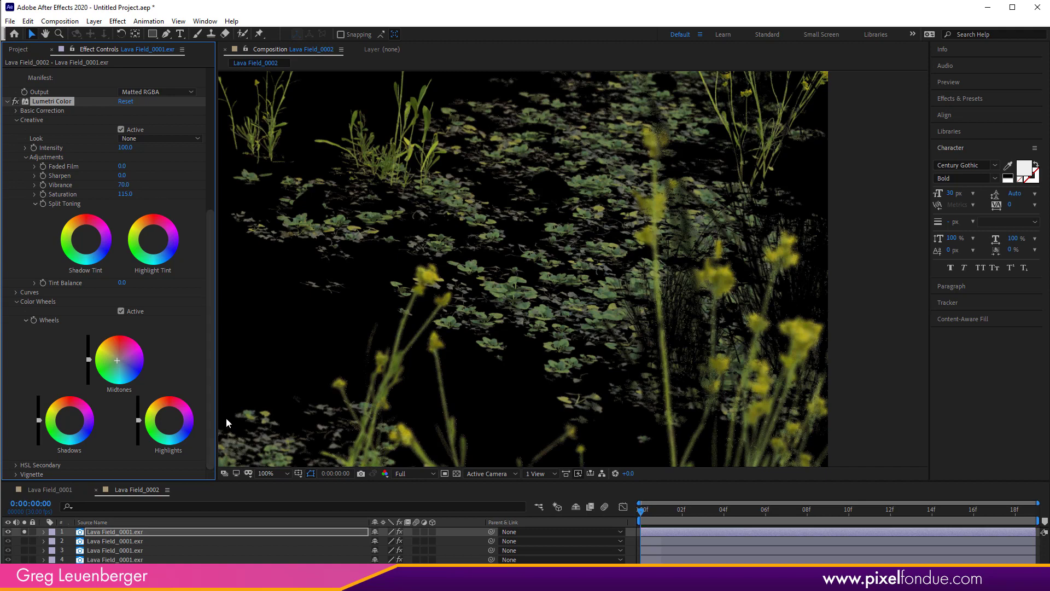
{"action": "left_click", "coordinate": [22, 531]}
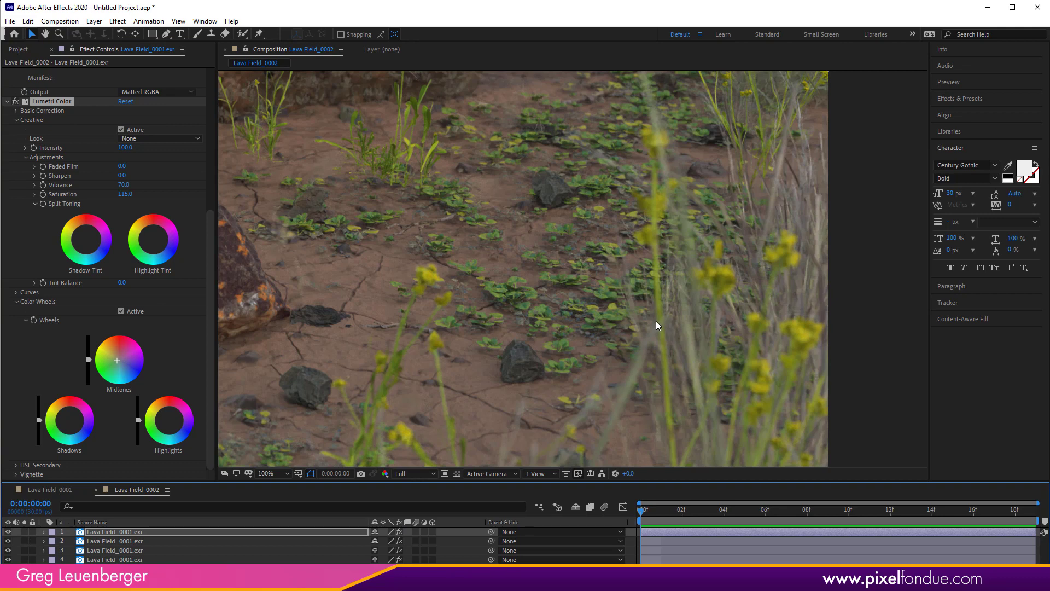
Step: Enlarge the composition viewer and fit the whole graded frame in it
{"action": "scroll", "coordinate": [655, 320], "scroll_direction": "down", "scroll_amount": 1}
{"action": "middle_click_drag", "start_coordinate": [510, 276], "coordinate": [761, 294]}
{"action": "key", "text": "v"}
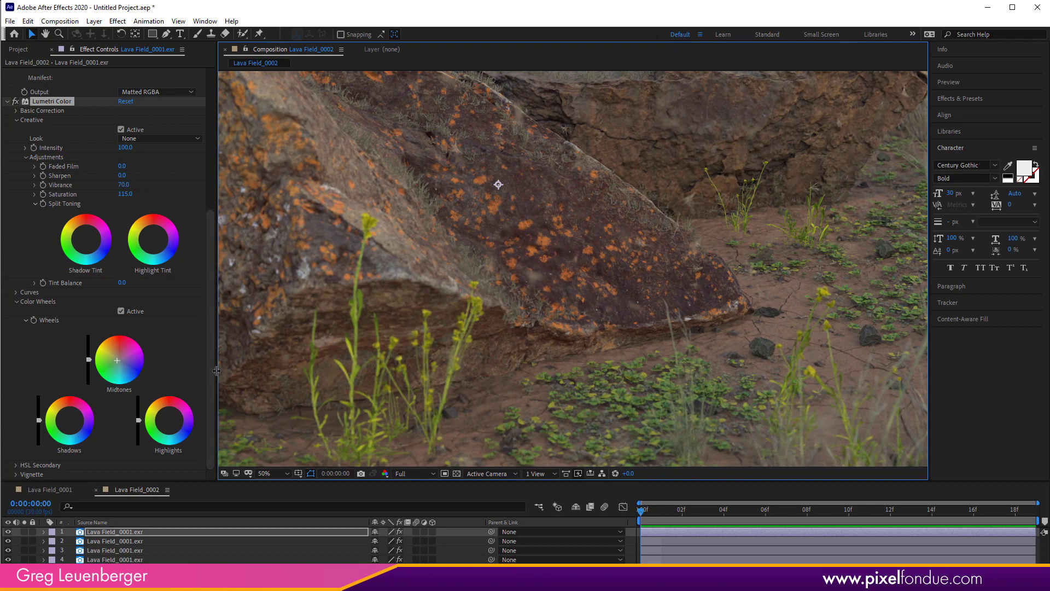
{"action": "left_click_drag", "start_coordinate": [216, 371], "coordinate": [91, 371]}
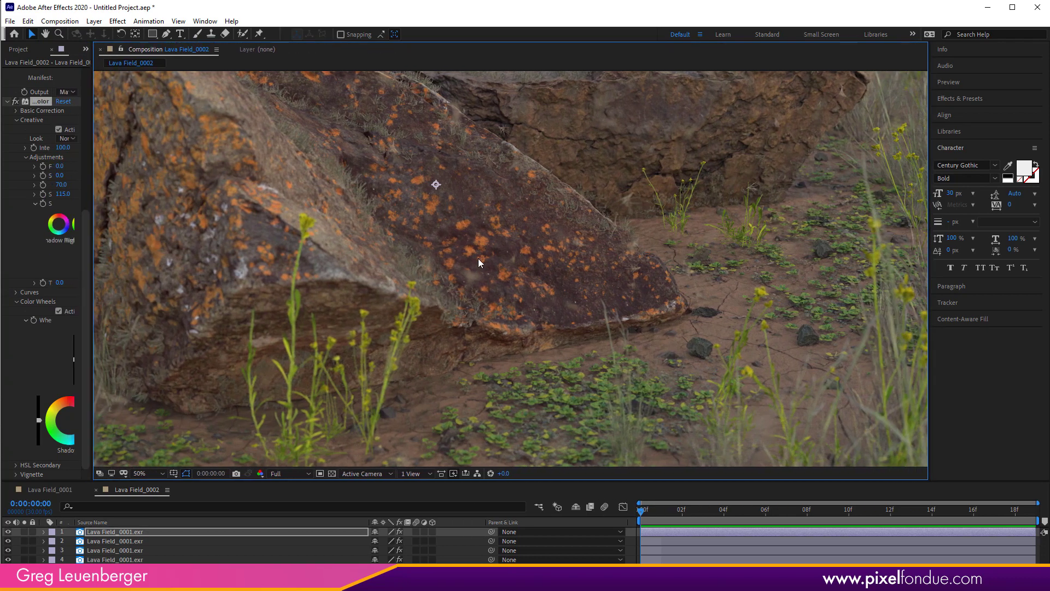
{"action": "scroll", "coordinate": [478, 258], "scroll_direction": "down", "scroll_amount": 2}
{"action": "middle_click_drag", "start_coordinate": [530, 234], "coordinate": [585, 280]}
{"action": "left_click", "coordinate": [151, 474]}
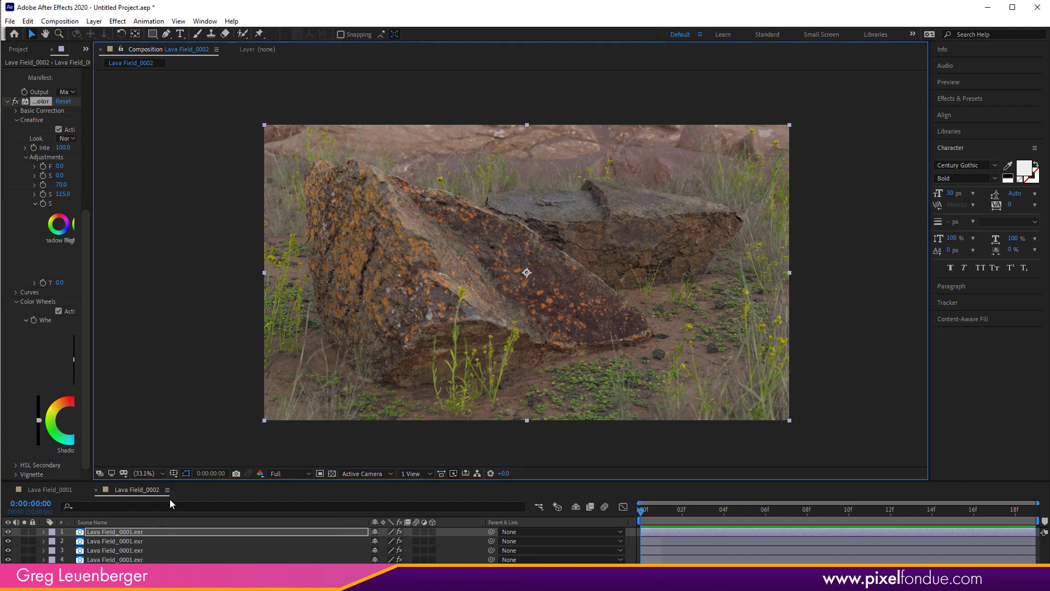
{"action": "left_click", "coordinate": [166, 498]}
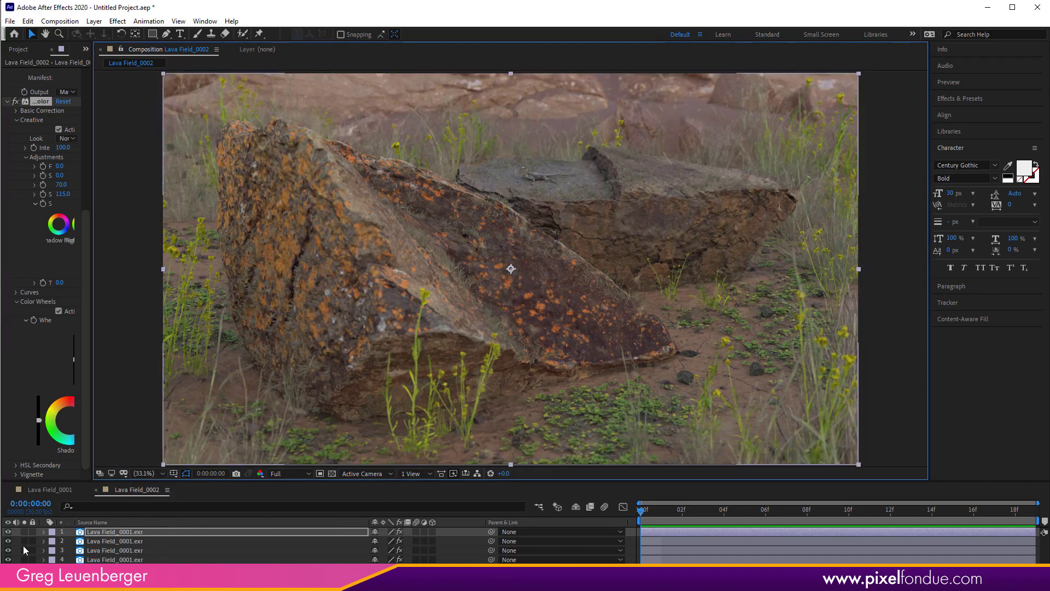
Step: Toggle the plants and background grading layers off and on, and compare the result with the ungraded Lava Field_0001 composition
{"action": "left_click", "coordinate": [8, 532]}
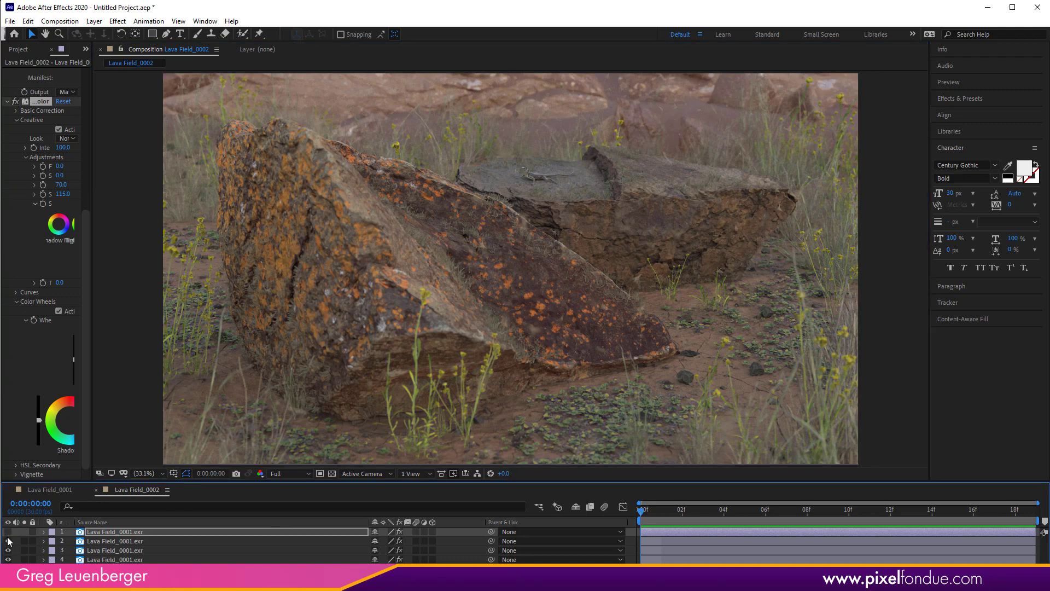
{"action": "left_click", "coordinate": [8, 541]}
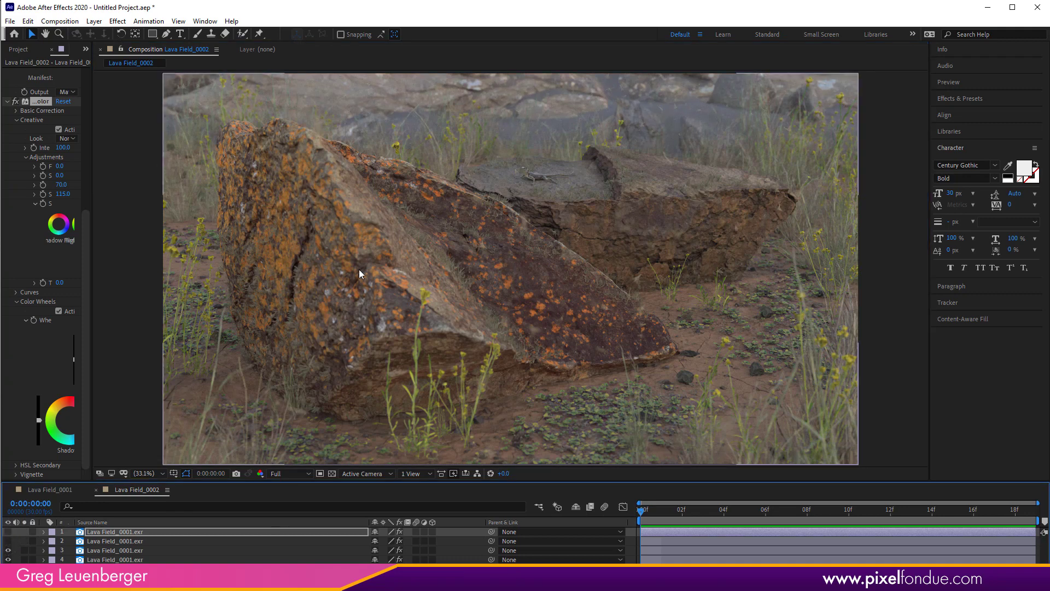
{"action": "left_click", "coordinate": [9, 541]}
{"action": "left_click", "coordinate": [8, 532]}
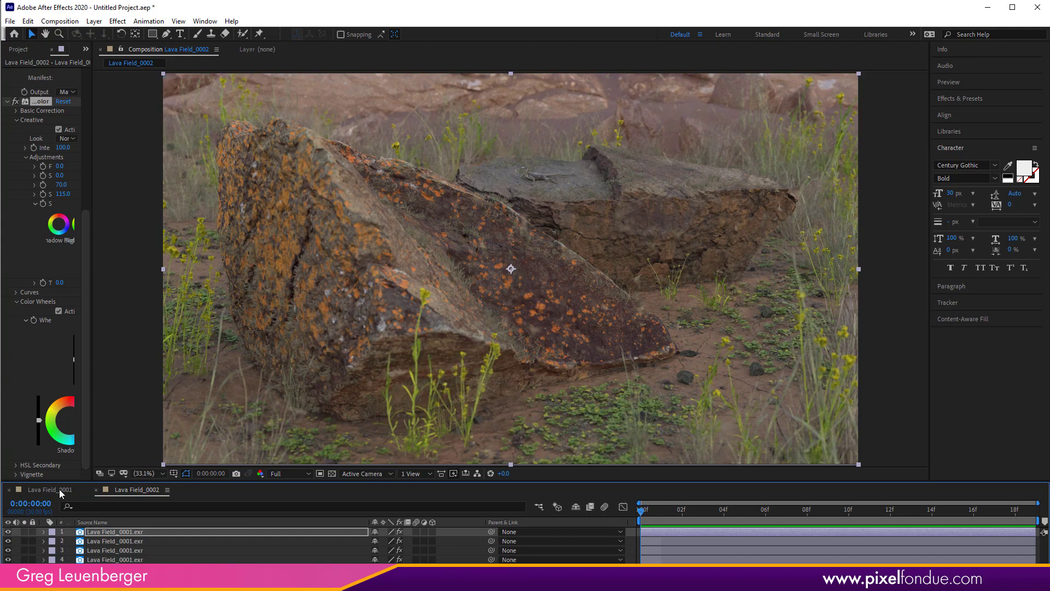
{"action": "left_click", "coordinate": [59, 493]}
{"action": "key", "text": "comma"}
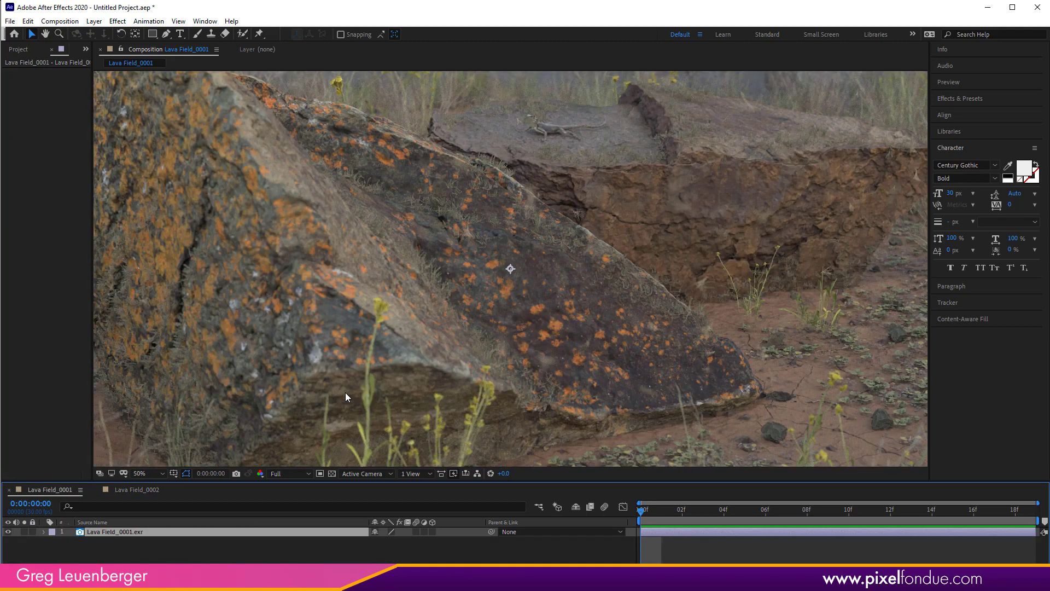
{"action": "key", "text": "comma"}
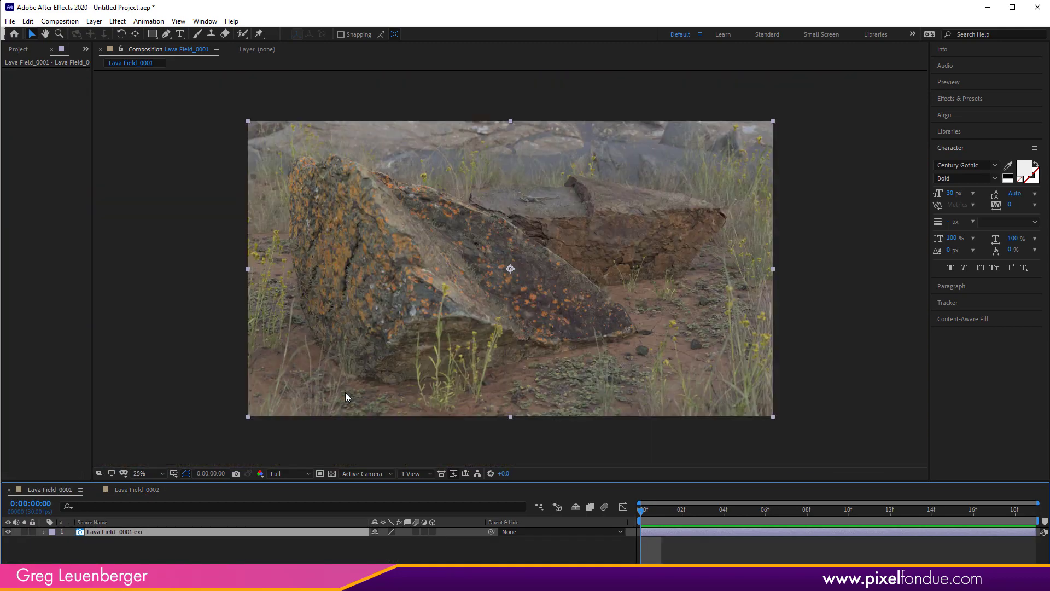
{"action": "left_click", "coordinate": [144, 490]}
Step: Place the Lava Field_0001 composition as the uppermost layer of Lava Field_0002 and hide it
{"action": "left_click", "coordinate": [85, 50]}
{"action": "left_click", "coordinate": [101, 64]}
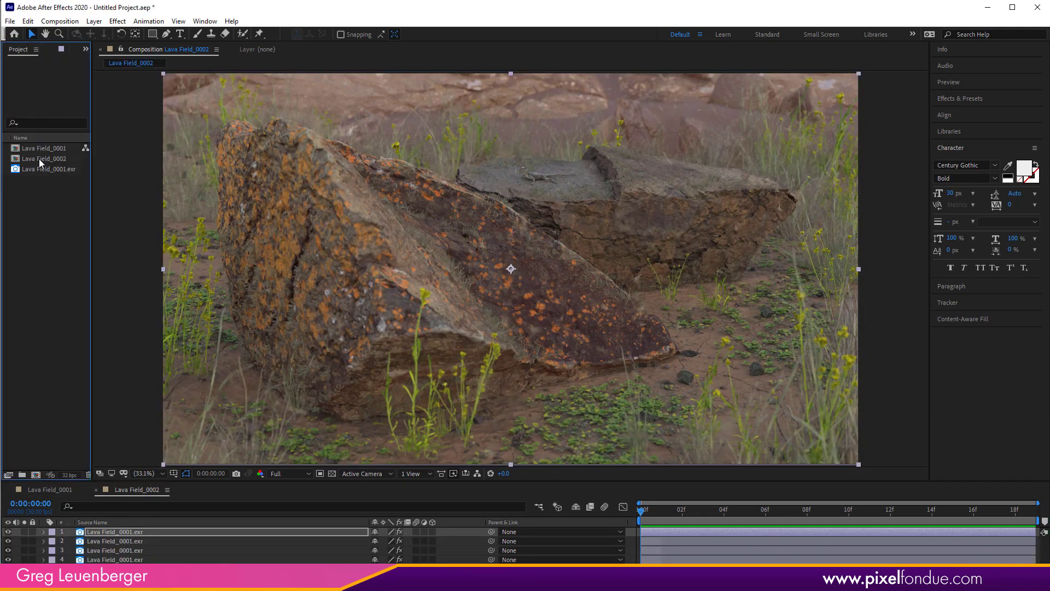
{"action": "mouse_move", "coordinate": [33, 148]}
{"action": "left_mouse_down"}
{"action": "mouse_move", "coordinate": [76, 158]}
{"action": "mouse_move", "coordinate": [181, 437]}
{"action": "mouse_move", "coordinate": [159, 528]}
{"action": "left_mouse_up"}
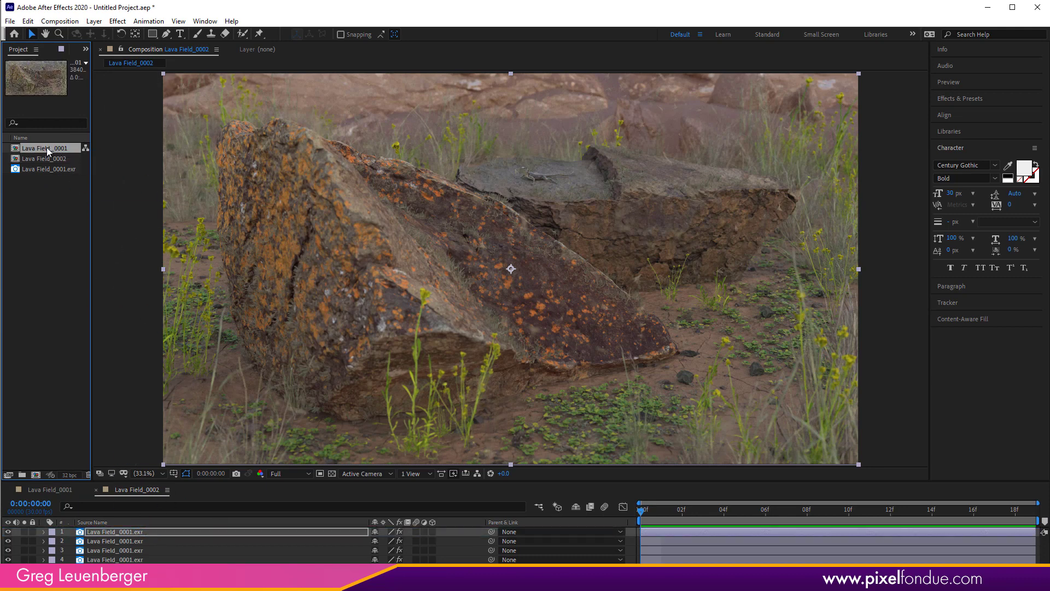
{"action": "left_click_drag", "start_coordinate": [57, 154], "coordinate": [196, 530]}
{"action": "left_click", "coordinate": [8, 532]}
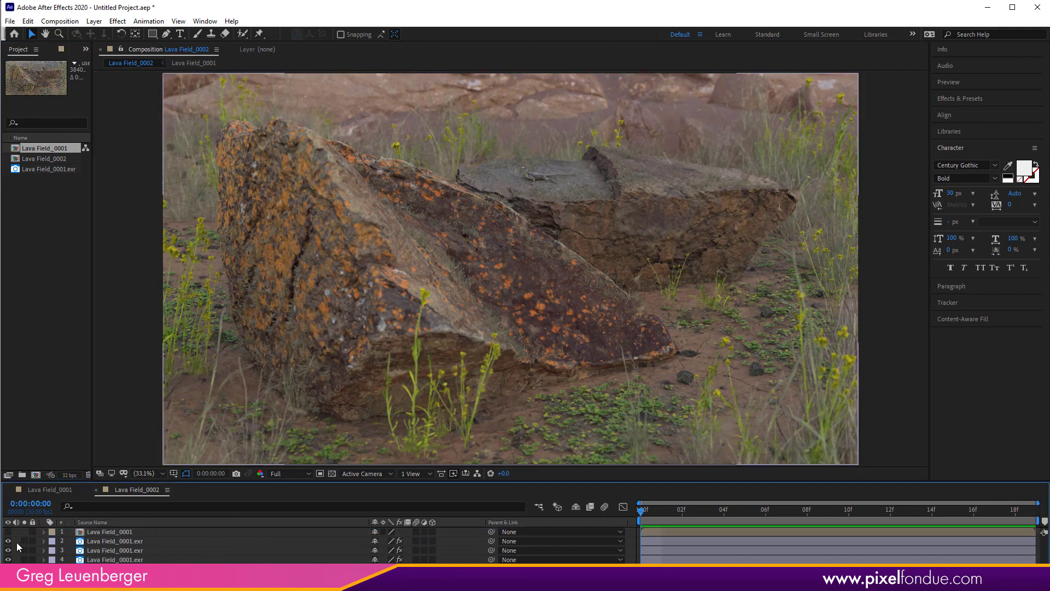
Step: Create an adjustment layer and place it directly beneath the hidden Lava Field_0001 layer
{"action": "right_click", "coordinate": [17, 543]}
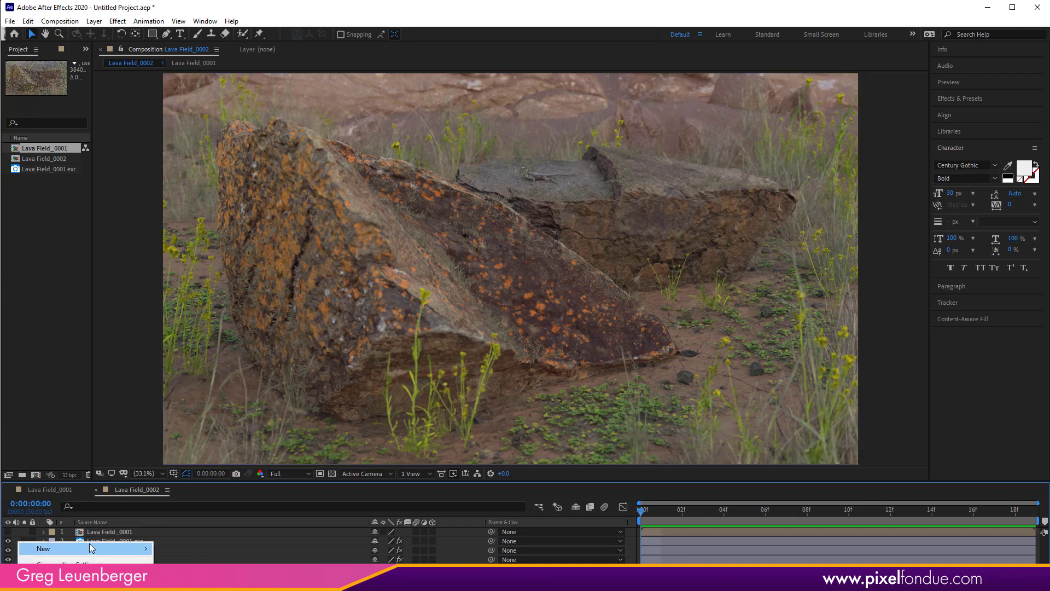
{"action": "mouse_move", "coordinate": [90, 546]}
{"action": "left_click", "coordinate": [191, 588]}
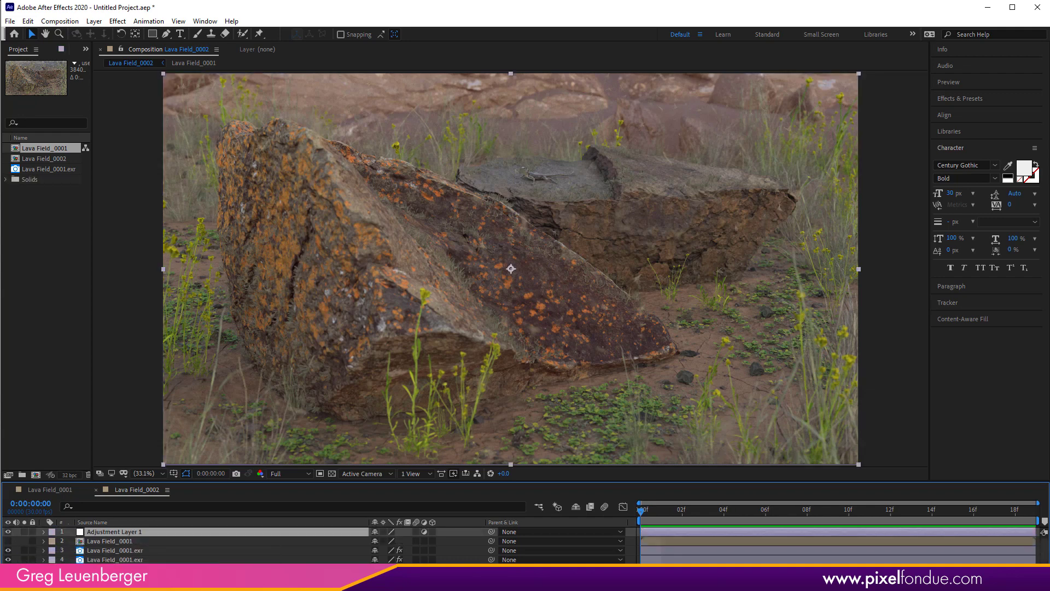
{"action": "left_click_drag", "start_coordinate": [114, 533], "coordinate": [117, 547]}
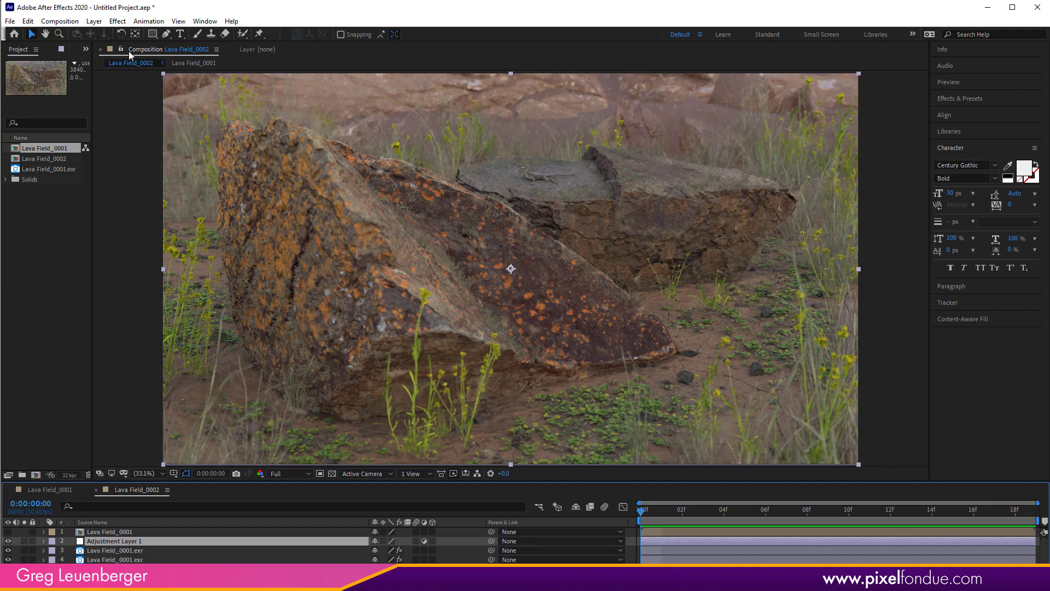
Step: Apply Lumetri Color to the adjustment layer and set its Basic Correction shadows to -12
{"action": "left_click", "coordinate": [118, 21]}
{"action": "left_click", "coordinate": [134, 47]}
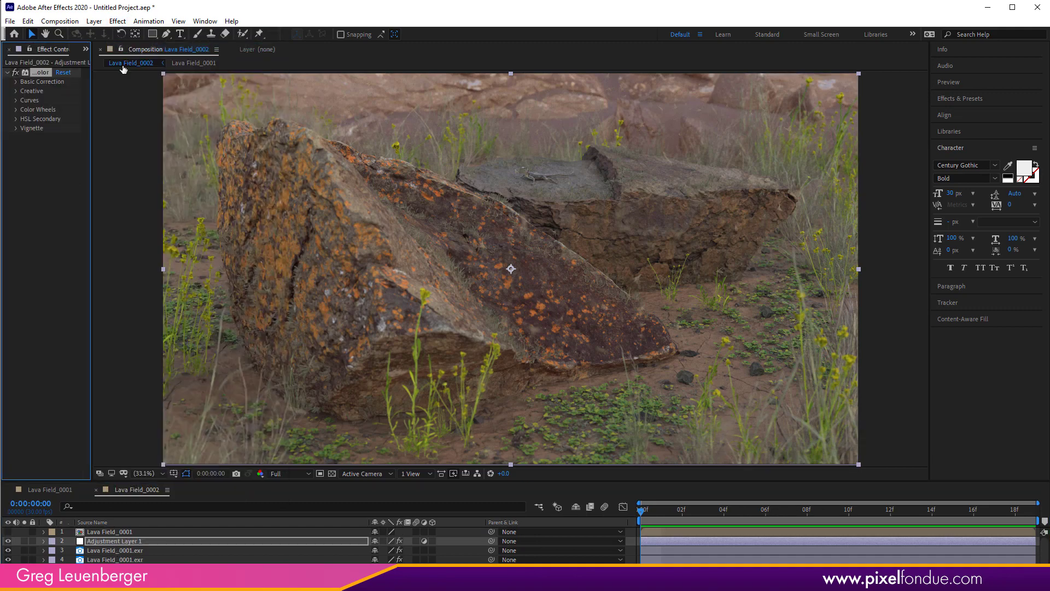
{"action": "left_click", "coordinate": [15, 82]}
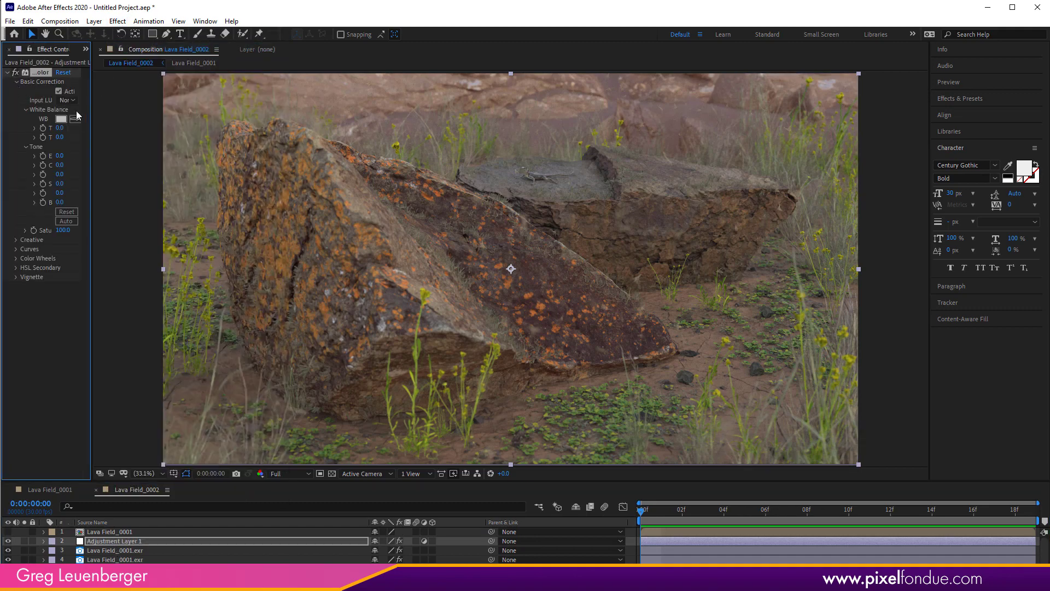
{"action": "left_click_drag", "start_coordinate": [93, 132], "coordinate": [166, 153]}
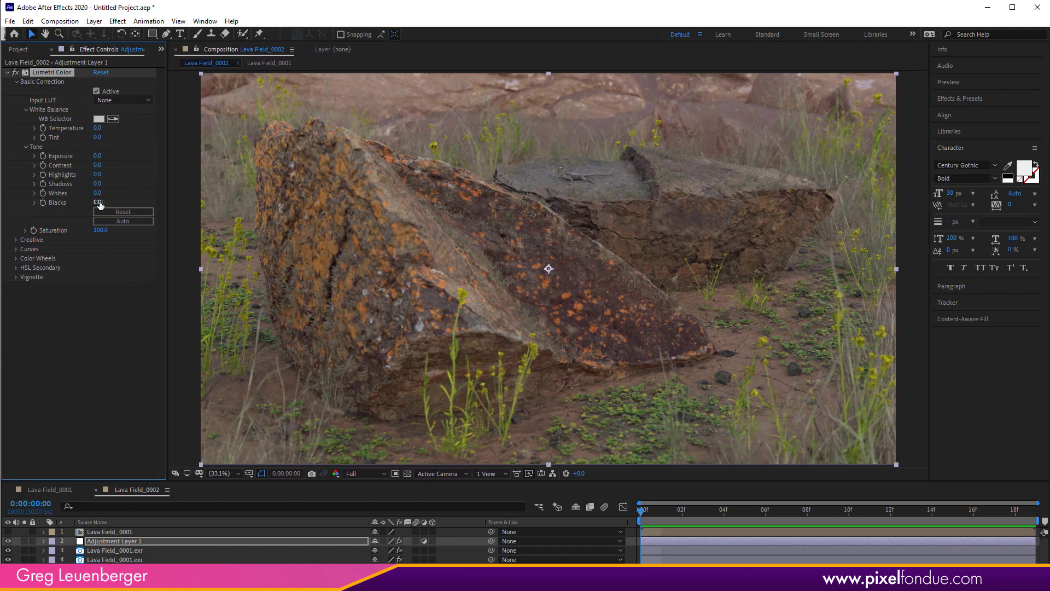
{"action": "left_click_drag", "start_coordinate": [97, 184], "coordinate": [93, 184]}
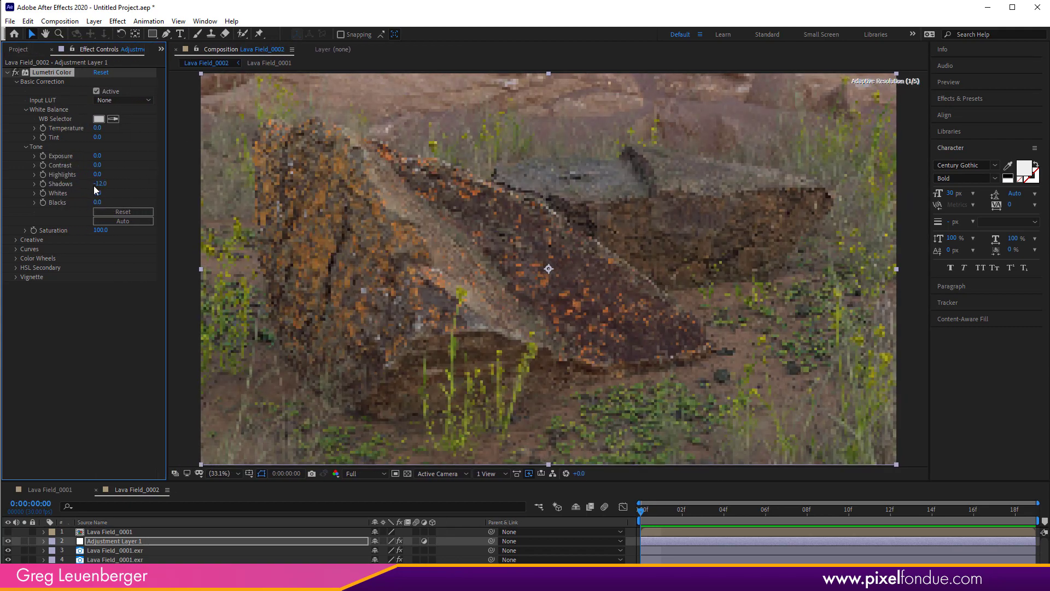
Step: Set the adjustment layer's Lumetri exposure to 0.25 and warm its white balance temperature
{"action": "left_click", "coordinate": [97, 156]}
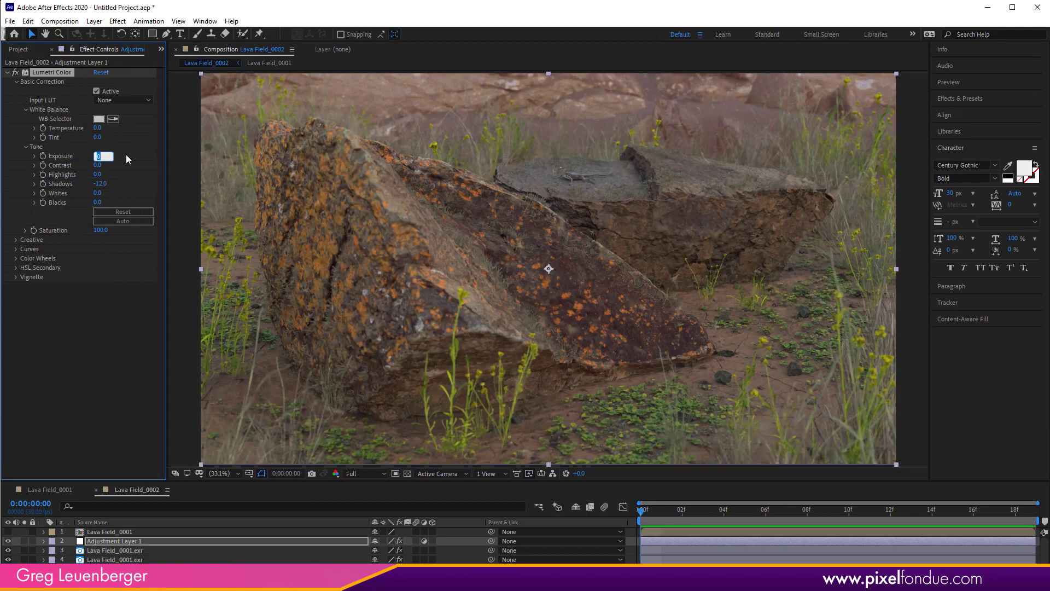
{"action": "key", "text": "Return"}
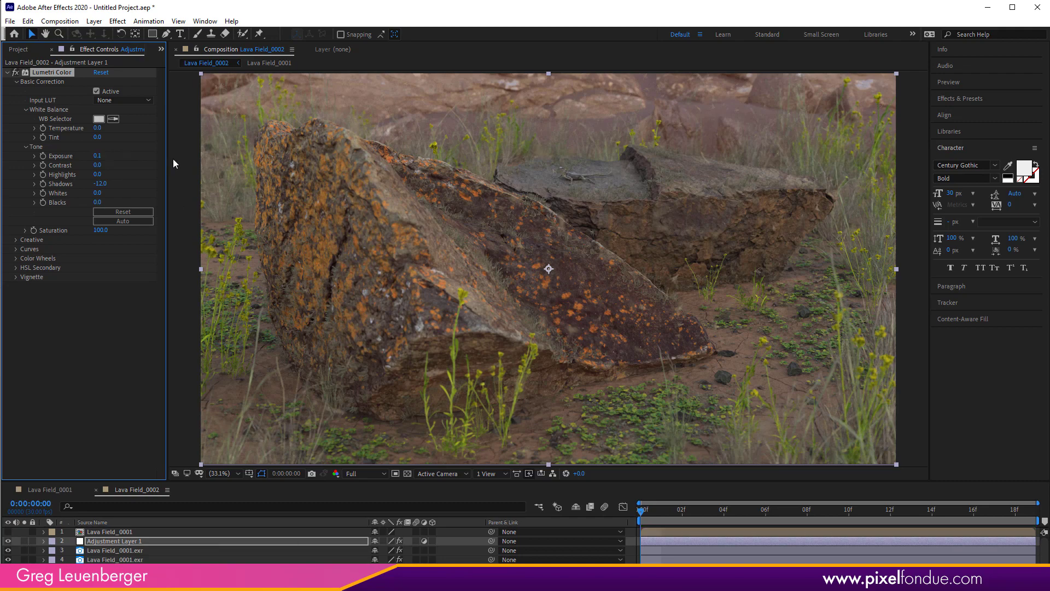
{"action": "type", "text": ".25"}
{"action": "key", "text": "Return"}
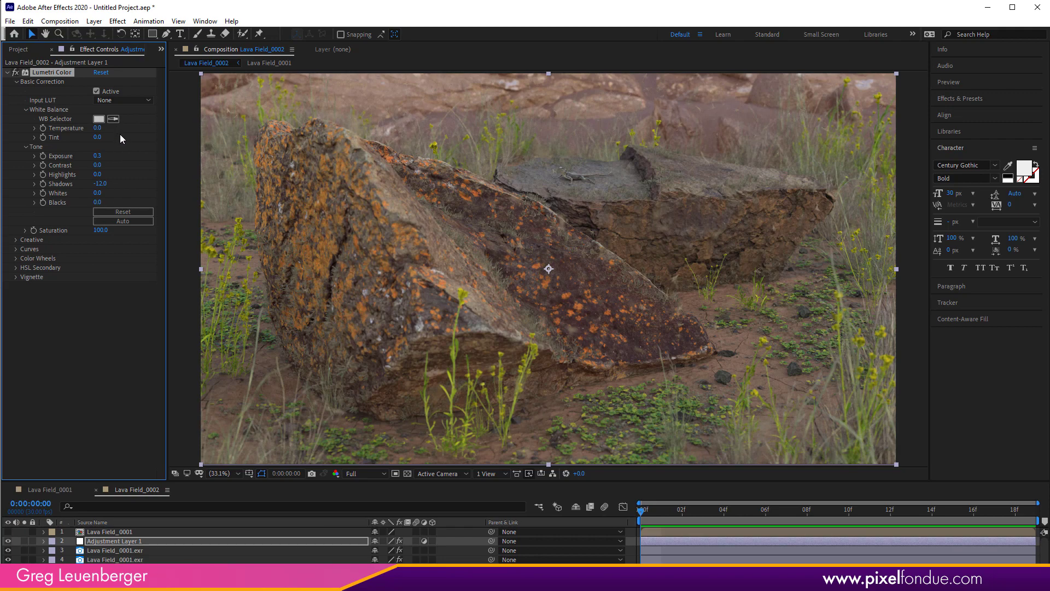
{"action": "mouse_move", "coordinate": [97, 128]}
{"action": "left_mouse_down"}
{"action": "mouse_move", "coordinate": [124, 133]}
{"action": "mouse_move", "coordinate": [112, 134]}
{"action": "left_mouse_up"}
Step: Widen the composition viewer and turn on the visibility of the original Lava Field_0001 layer
{"action": "left_click_drag", "start_coordinate": [168, 358], "coordinate": [35, 359]}
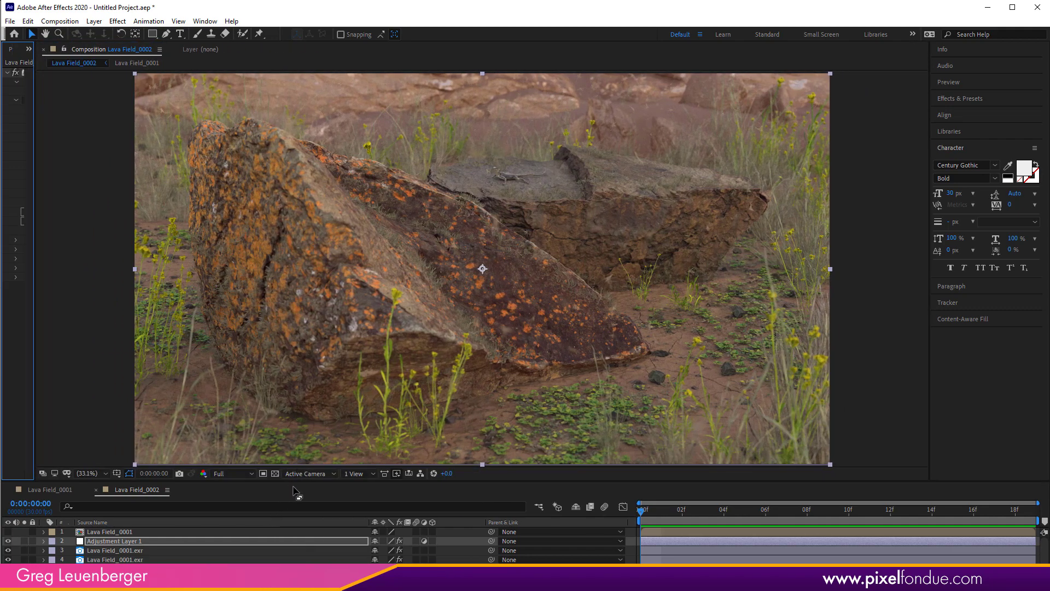
{"action": "left_click", "coordinate": [114, 533]}
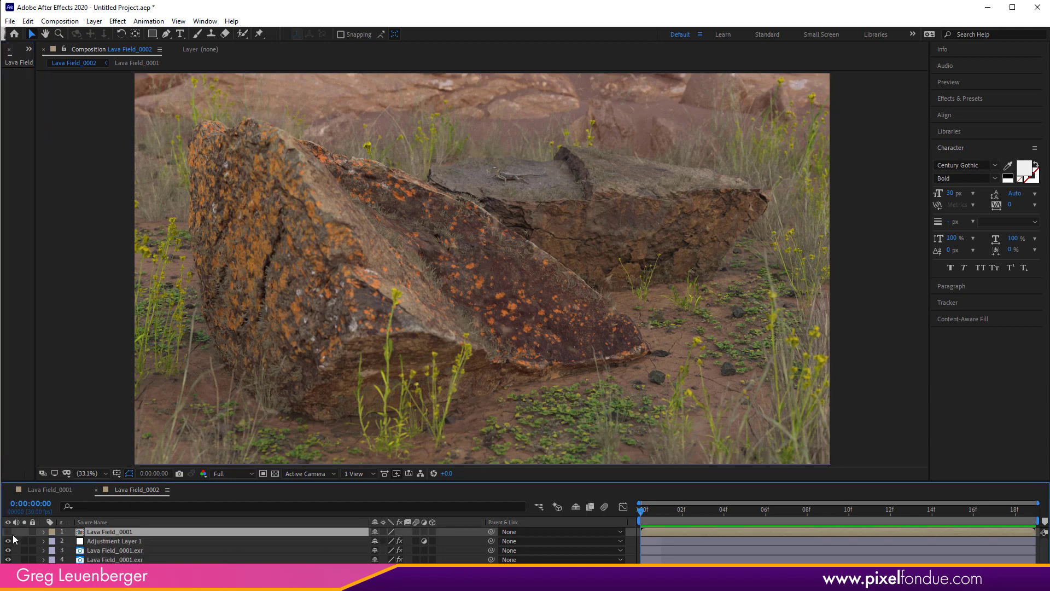
{"action": "left_click", "coordinate": [21, 534]}
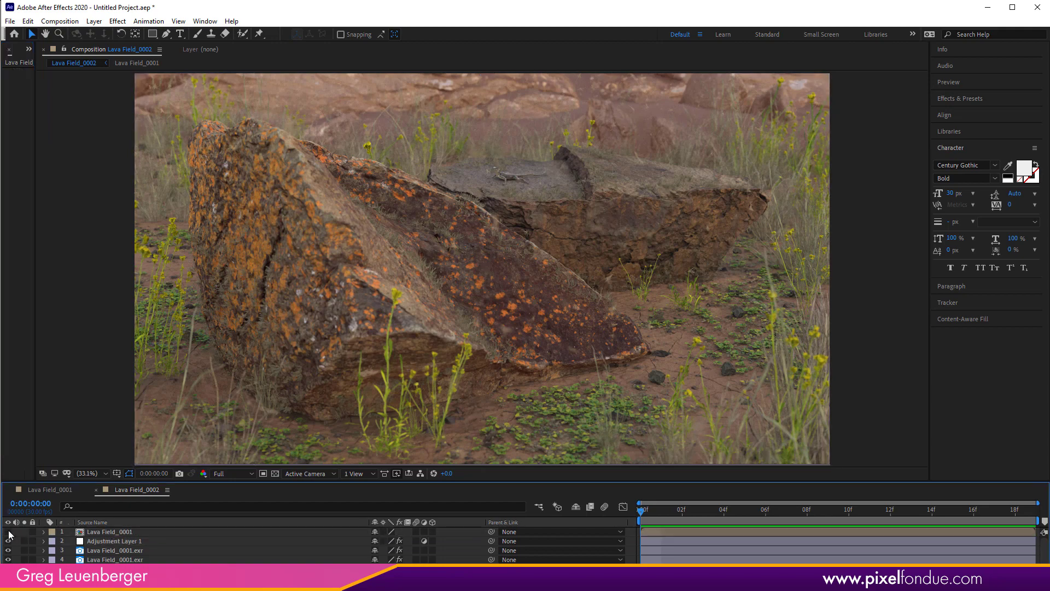
{"action": "left_click", "coordinate": [8, 532]}
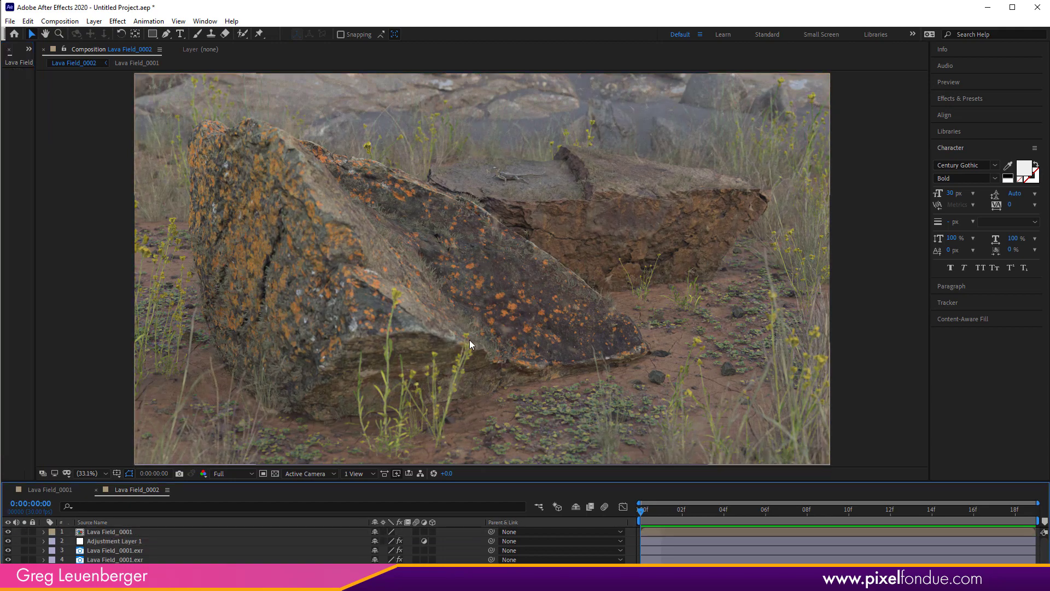
Step: Draw a rectangular mask on the Lava Field_0001 layer covering the frame's left portion, from above the frame to near its lower edge
{"action": "key", "text": "comma"}
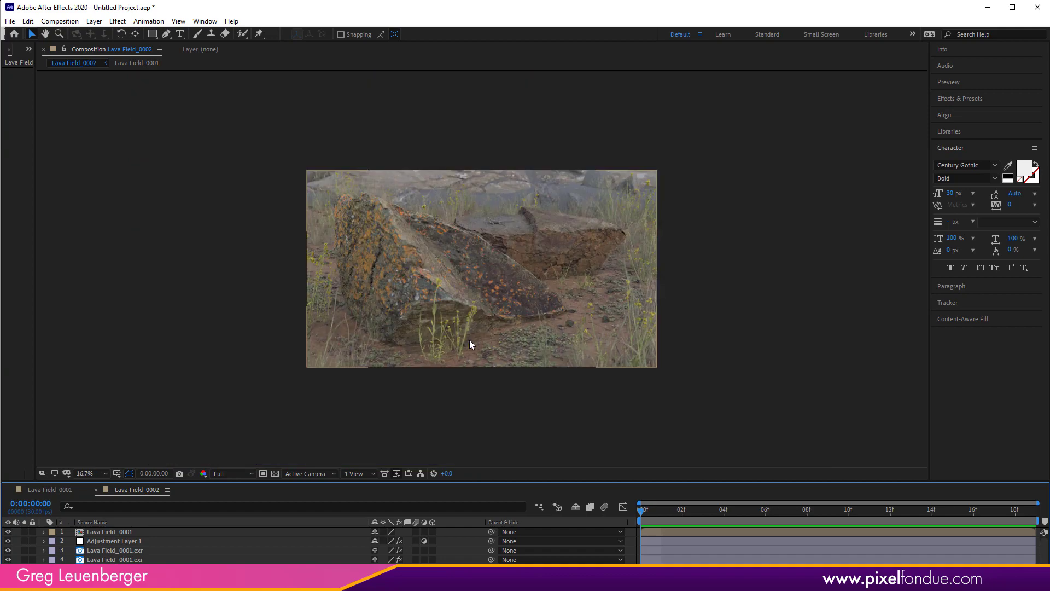
{"action": "left_click", "coordinate": [152, 34]}
{"action": "left_click_drag", "start_coordinate": [261, 144], "coordinate": [465, 279]}
{"action": "key", "text": "ctrl+z"}
{"action": "left_click", "coordinate": [108, 533]}
{"action": "mouse_move", "coordinate": [257, 139]}
{"action": "left_mouse_down"}
{"action": "mouse_move", "coordinate": [532, 344]}
{"action": "mouse_move", "coordinate": [499, 343]}
{"action": "mouse_move", "coordinate": [517, 342]}
{"action": "left_mouse_up"}
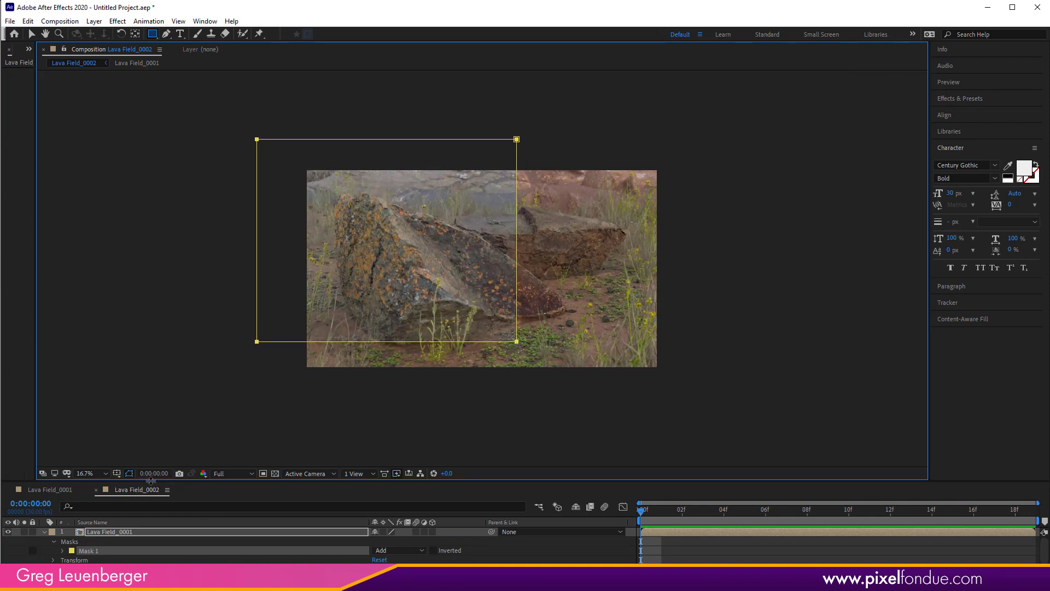
Step: Maximize the composition view, extend the mask's lower edge past the frame, and slide its right edge leftward across the front rock
{"action": "left_click", "coordinate": [93, 474]}
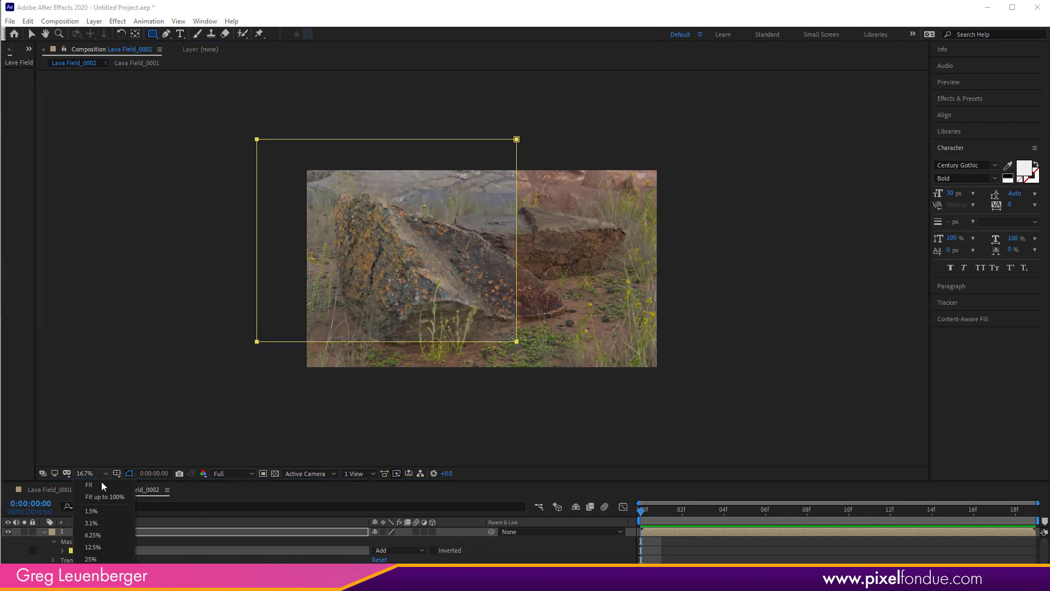
{"action": "left_click", "coordinate": [102, 496]}
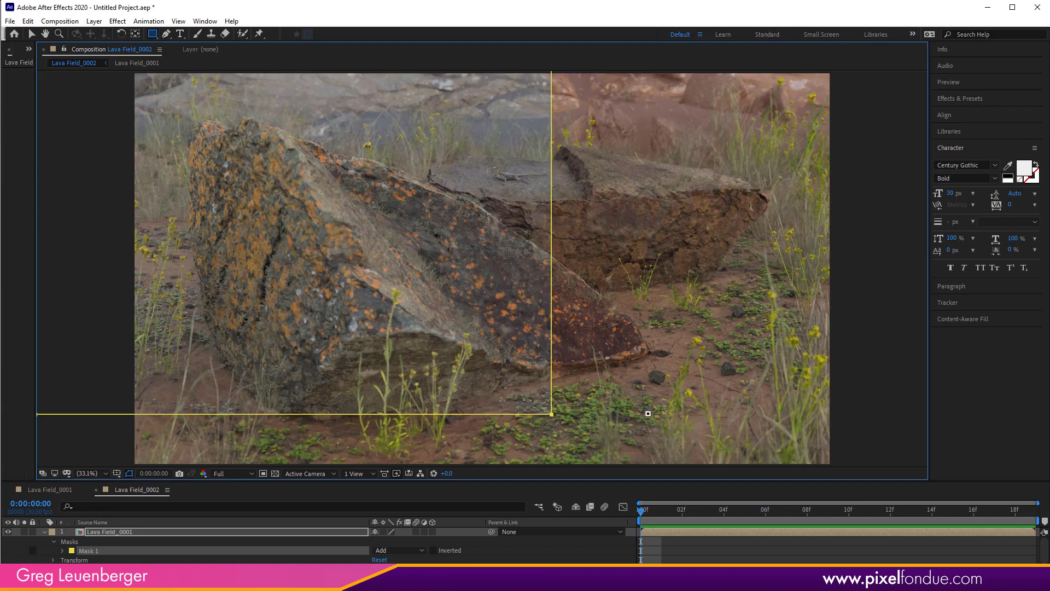
{"action": "key", "text": "grave"}
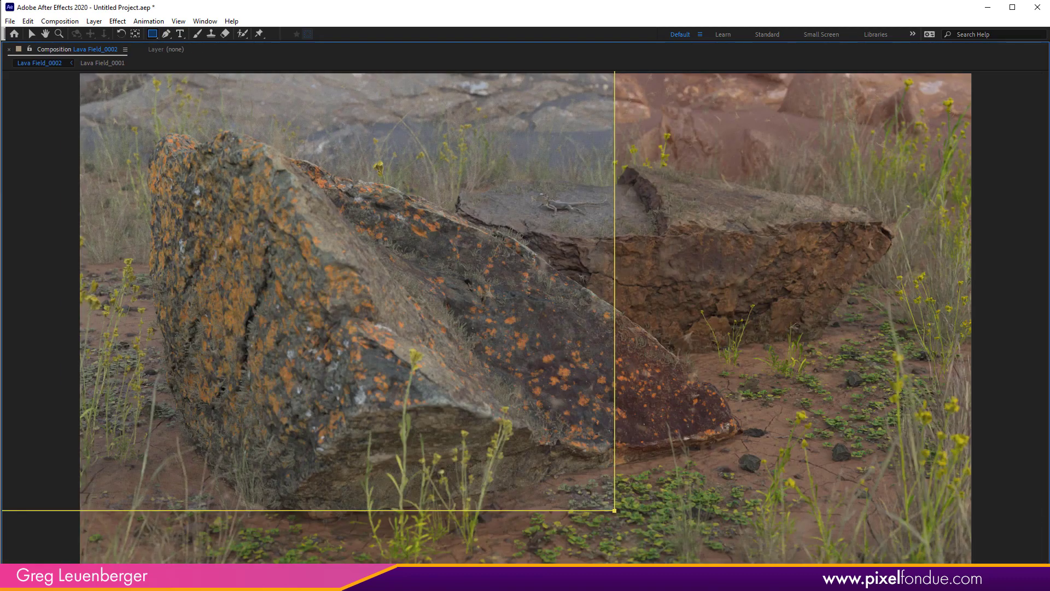
{"action": "key", "text": "v"}
{"action": "double_click", "coordinate": [441, 510]}
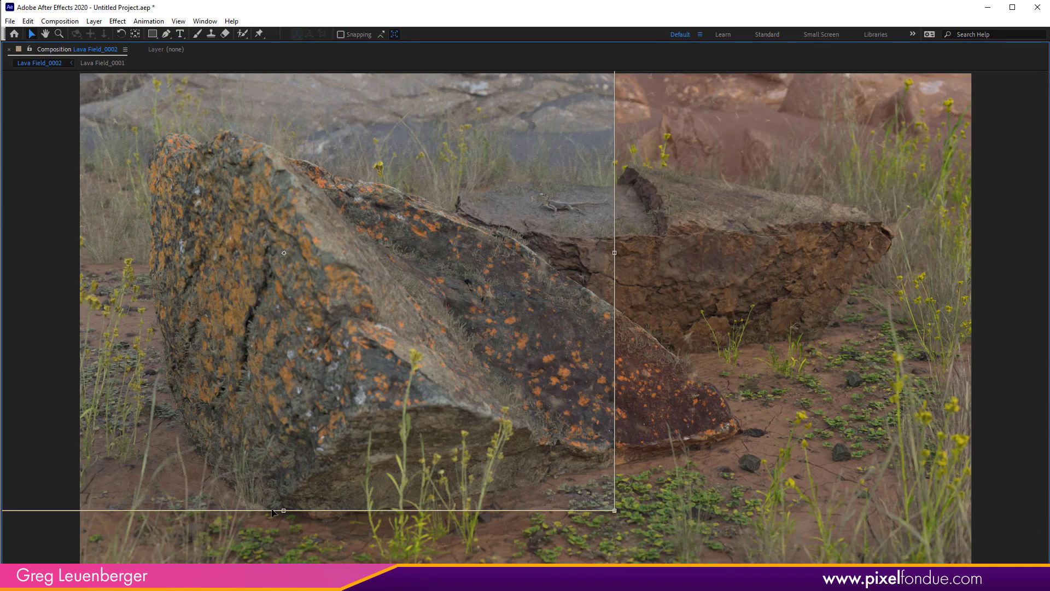
{"action": "left_click_drag", "start_coordinate": [284, 510], "coordinate": [284, 563]}
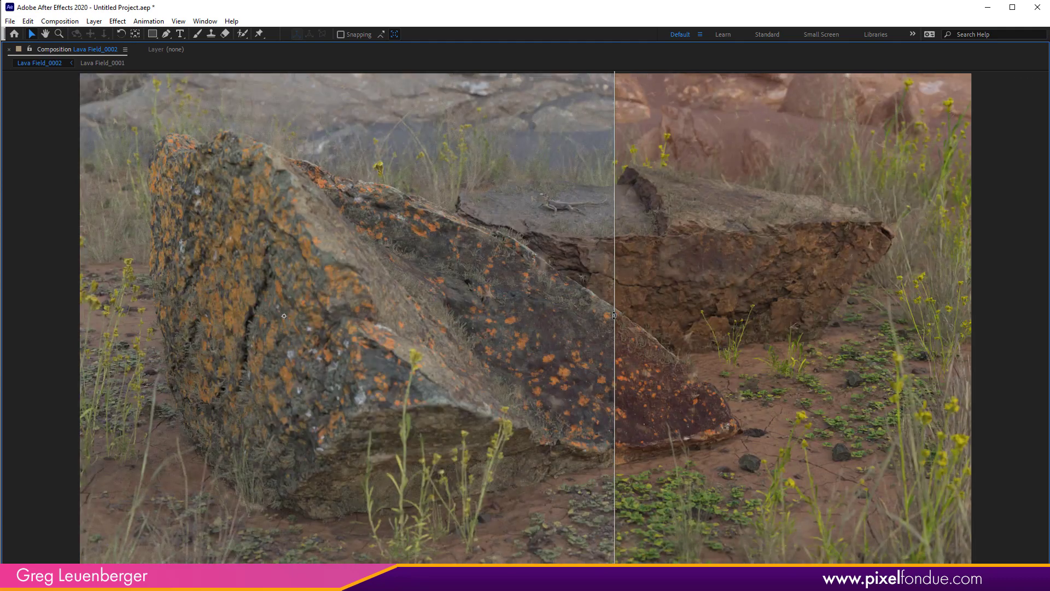
{"action": "left_click_drag", "start_coordinate": [615, 315], "coordinate": [485, 315]}
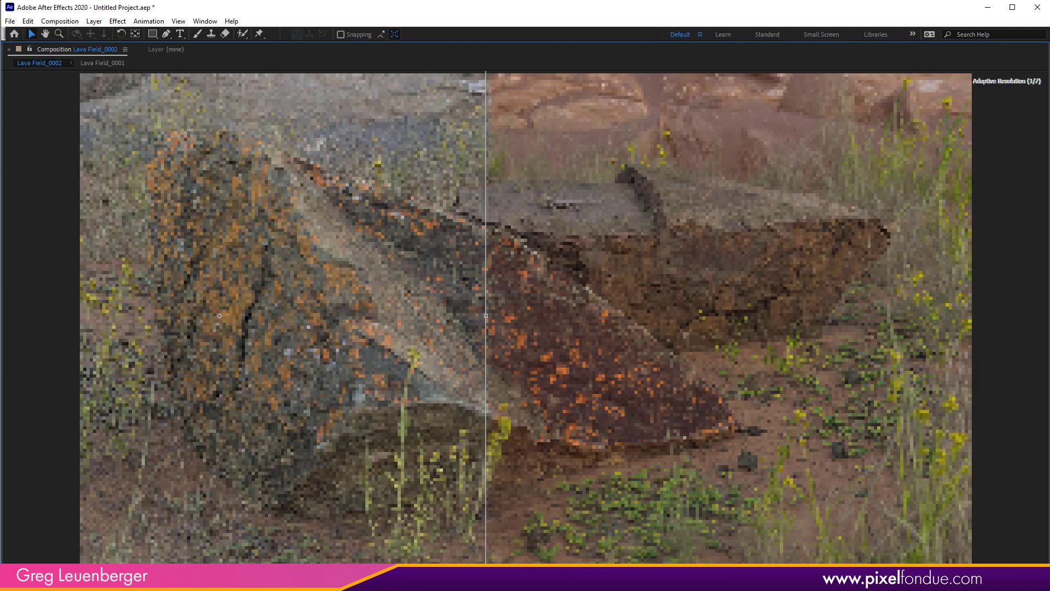